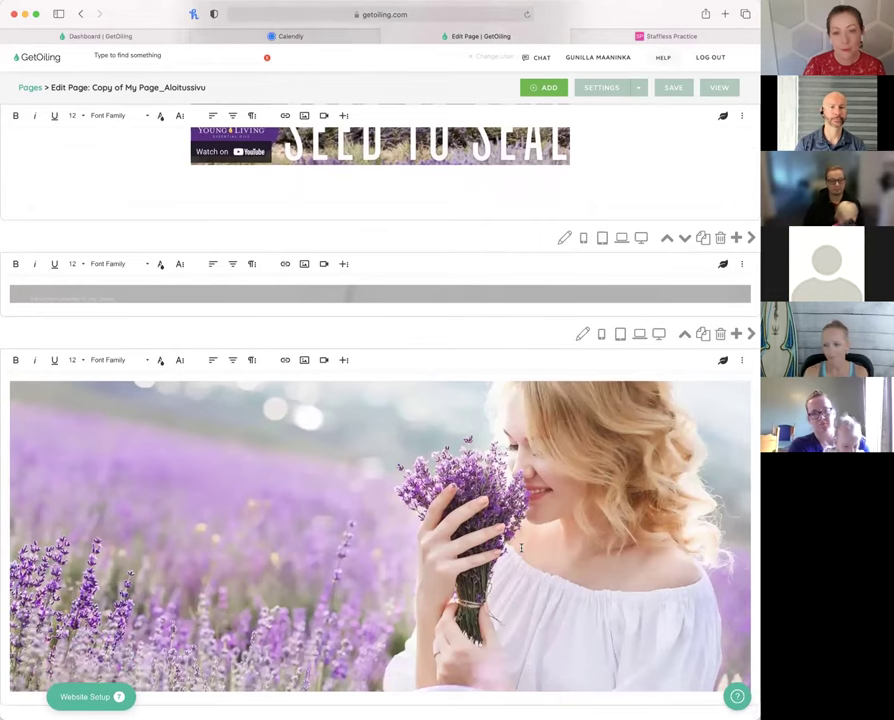
Step: Examine the lead capture options and form fields in the page settings, and close the settings
click(603, 89)
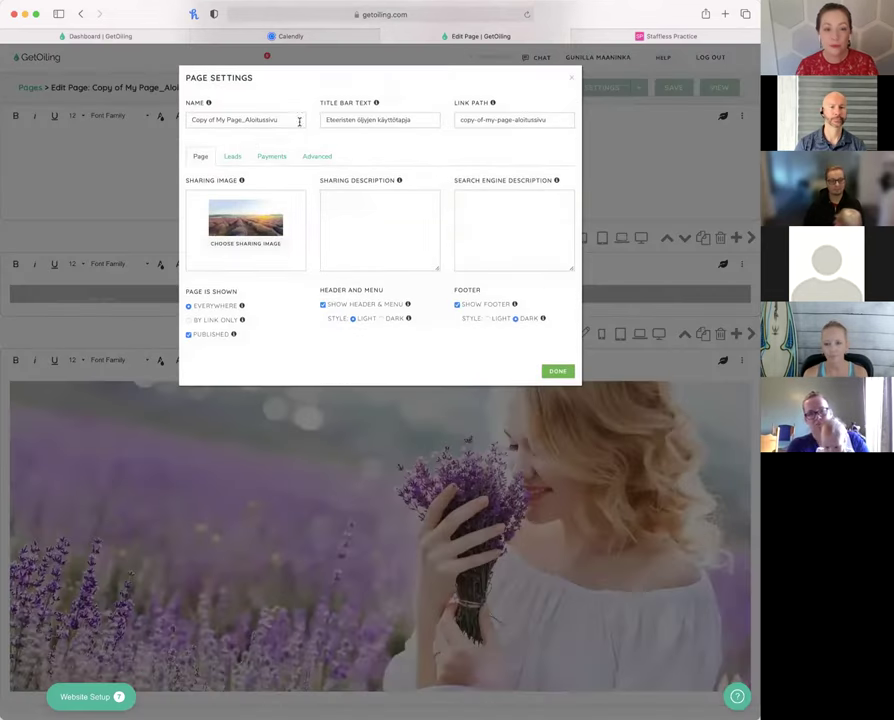
click(236, 155)
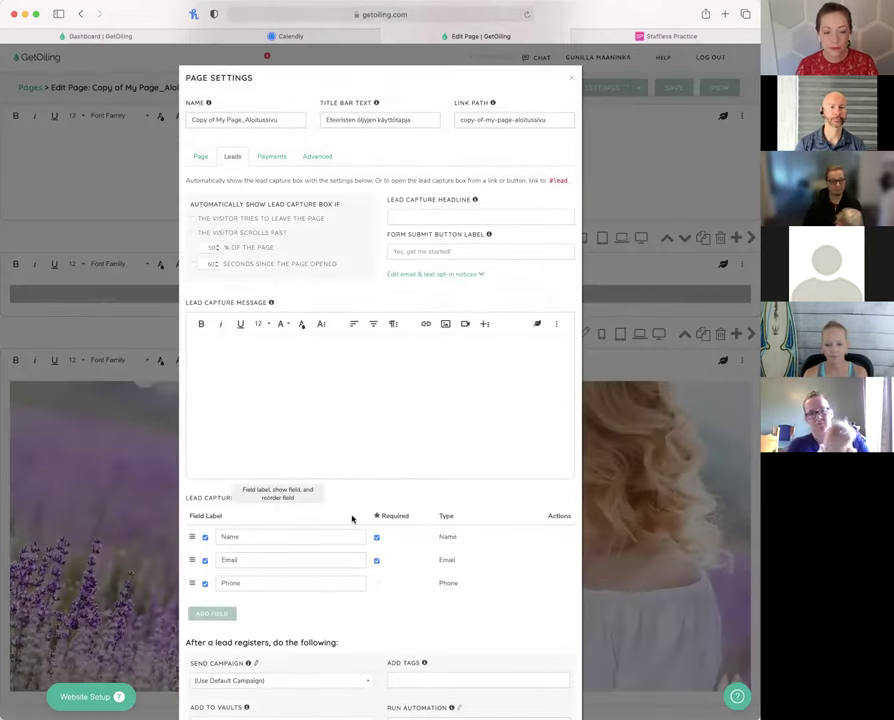
scroll(350, 510, down, 5)
scroll(352, 519, up, 5)
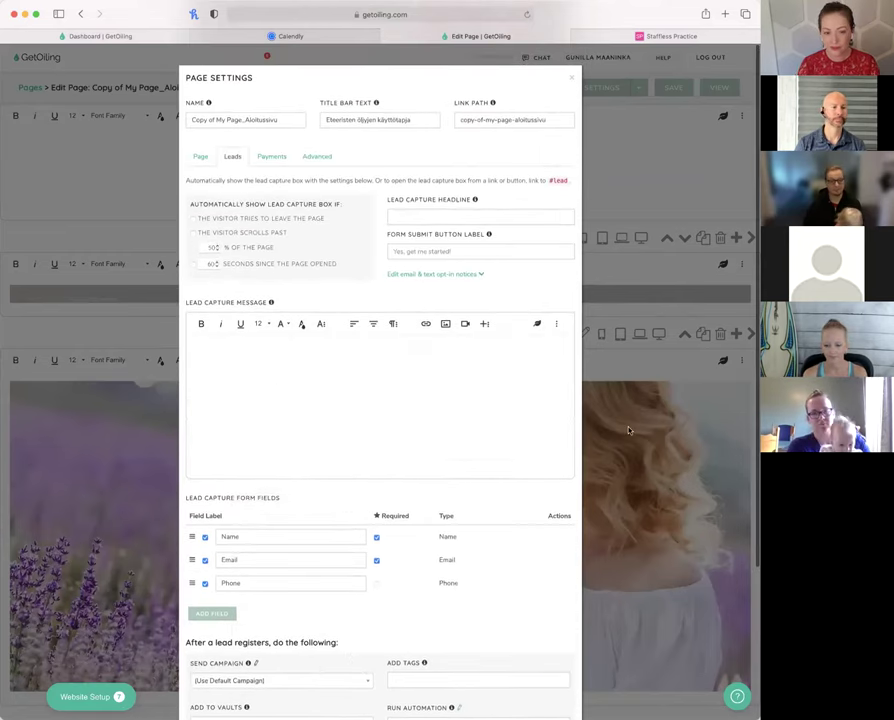
click(573, 78)
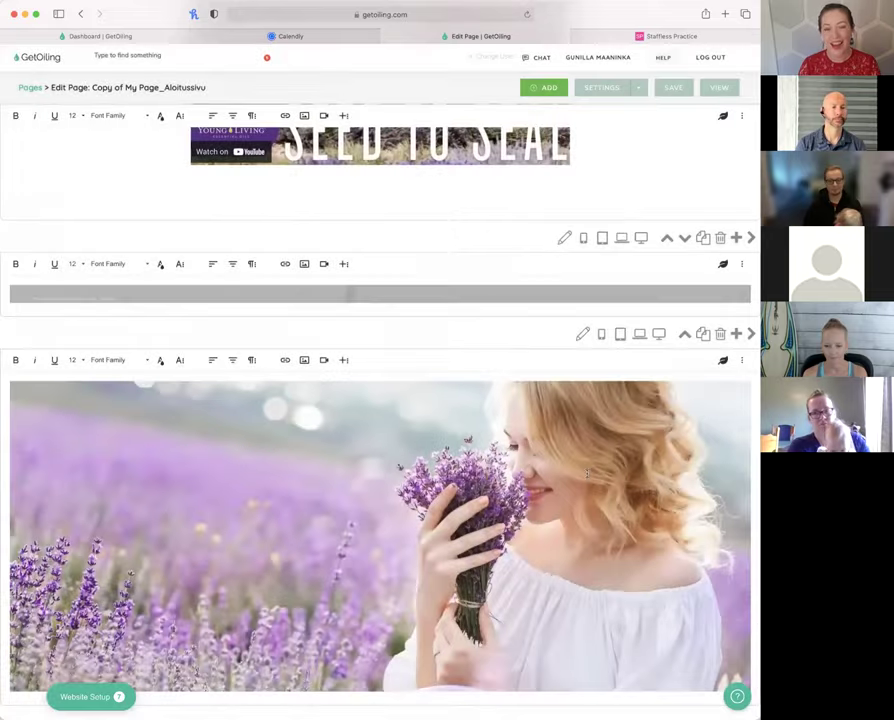
Step: Look through the page's sections up to the welcome banner and back to the contact button below the introduction text
scroll(587, 467, up, 5)
scroll(598, 367, up, 15)
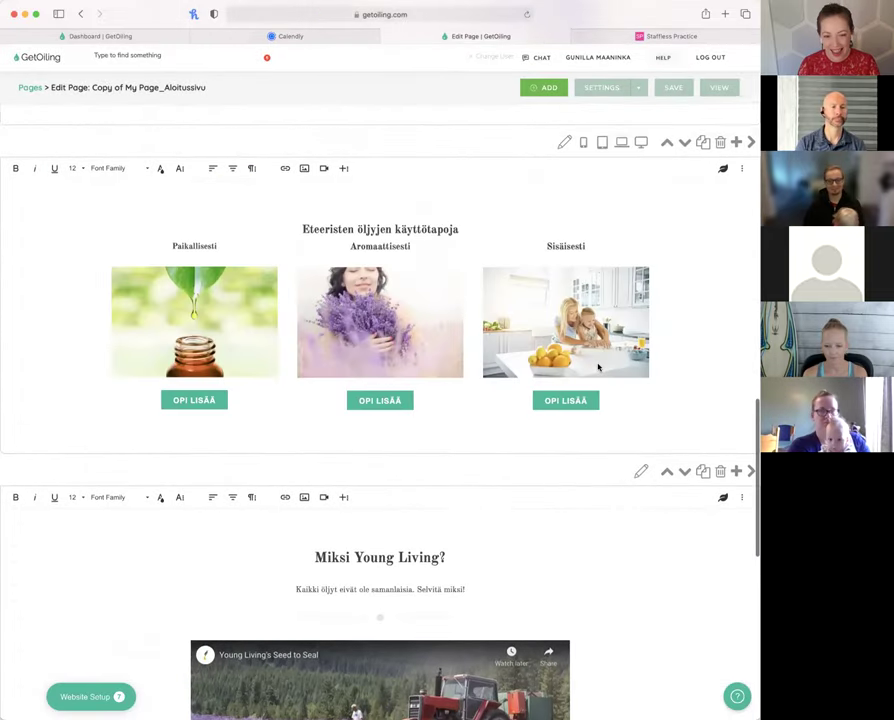
scroll(598, 367, up, 10)
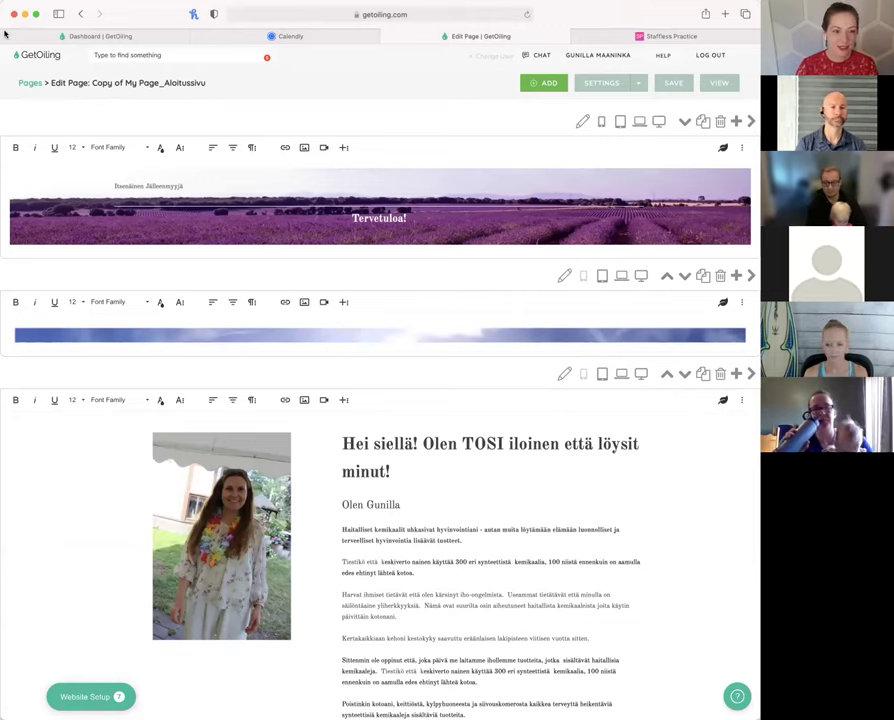
scroll(526, 366, down, 2)
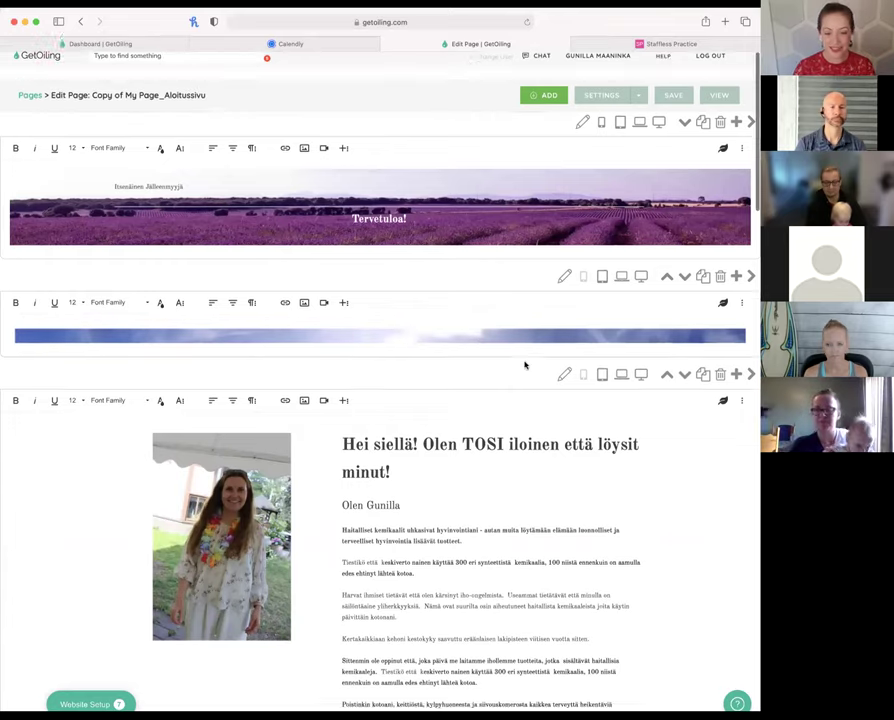
scroll(526, 366, down, 2)
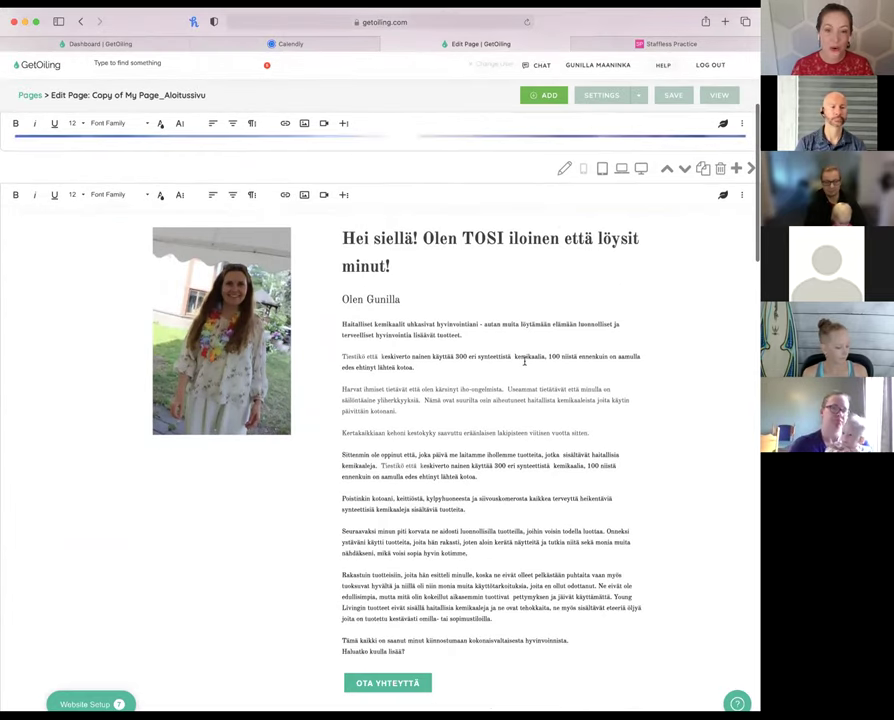
scroll(525, 364, up, 4)
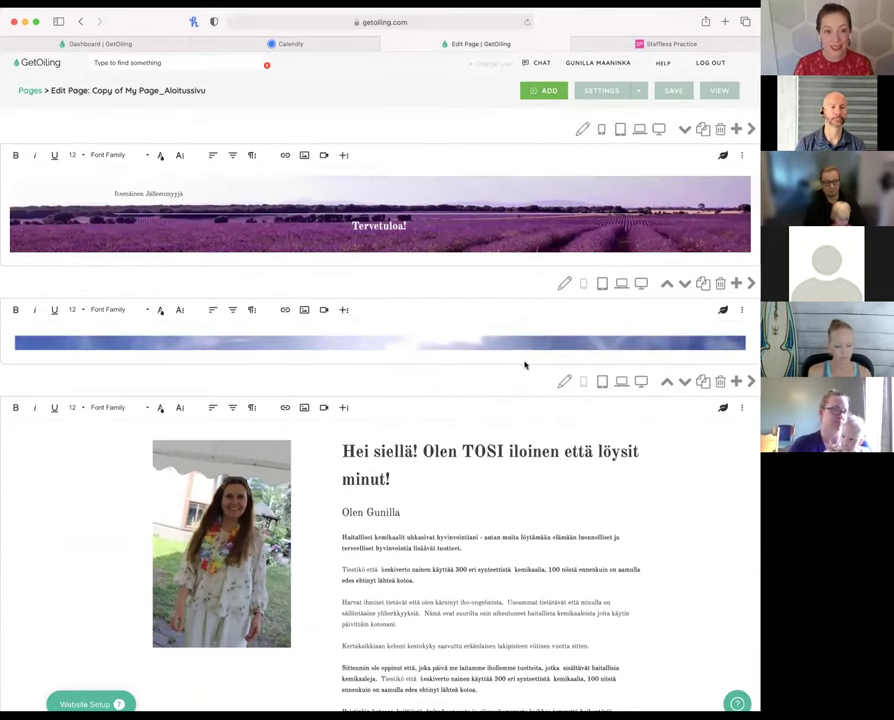
scroll(525, 364, down, 8)
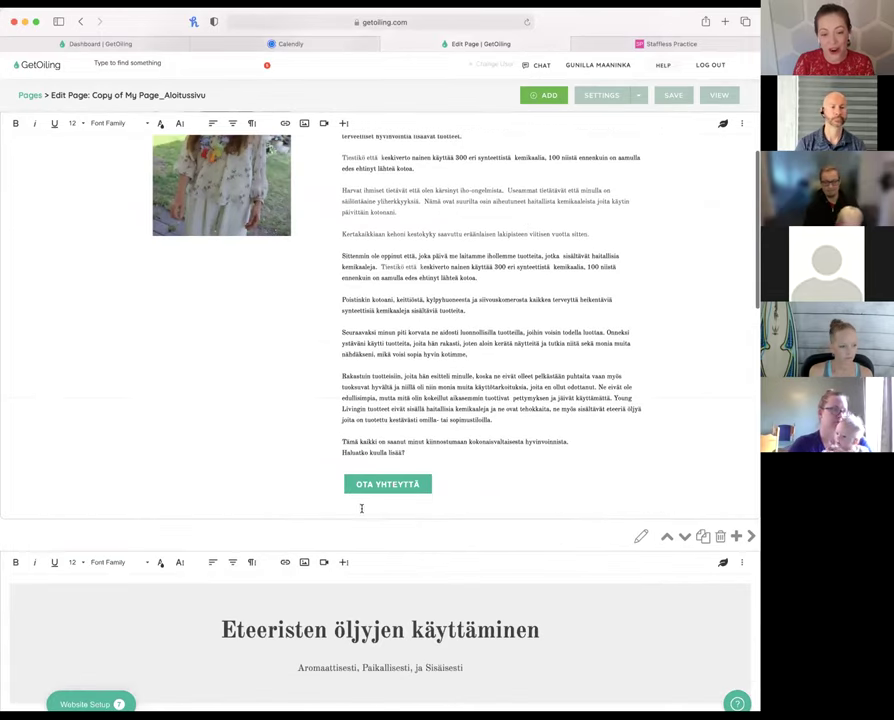
scroll(390, 490, down, 3)
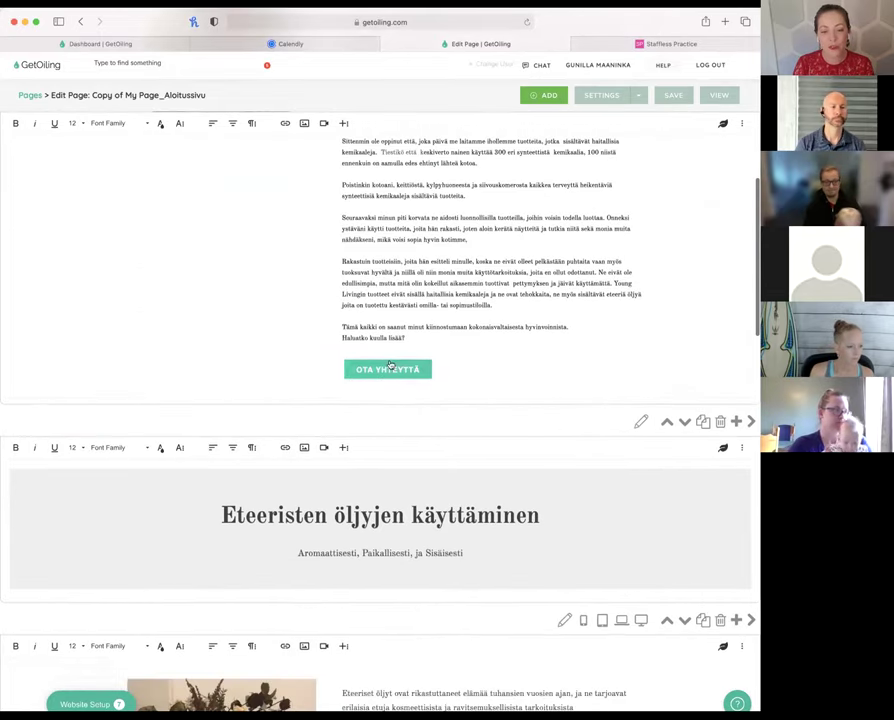
click(386, 377)
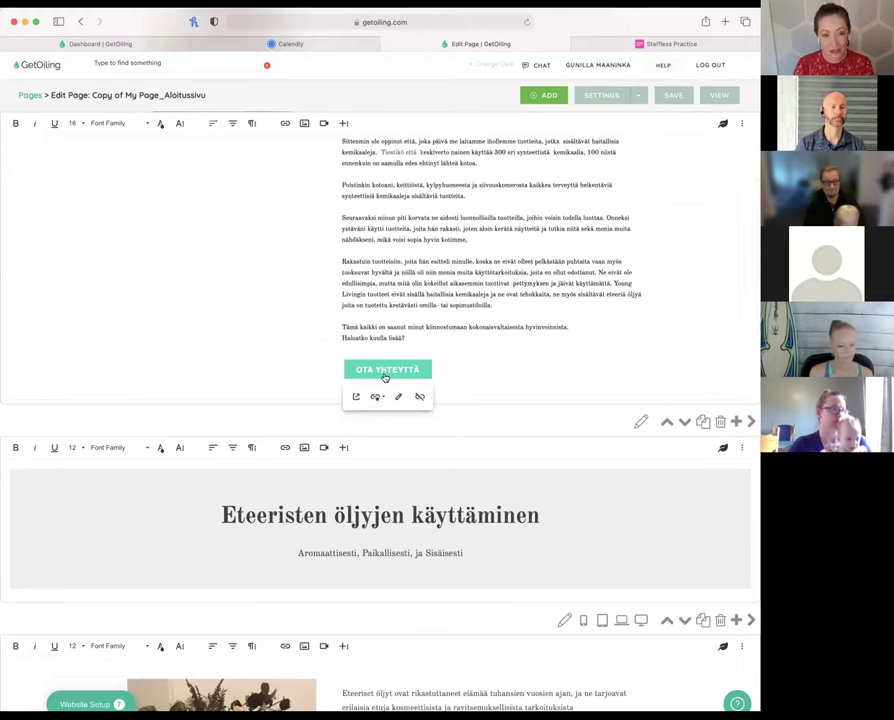
click(400, 399)
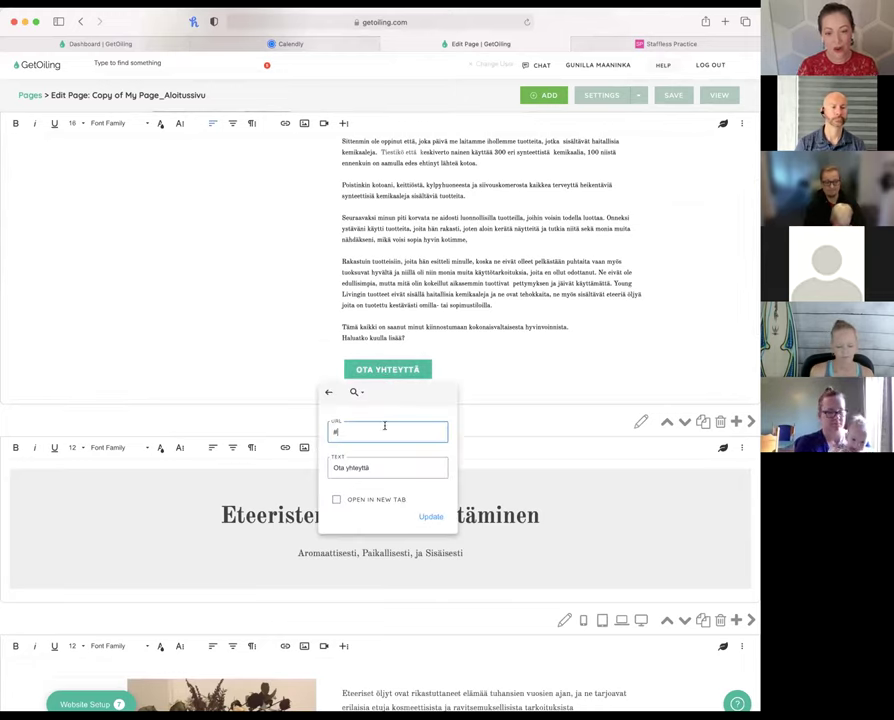
click(541, 363)
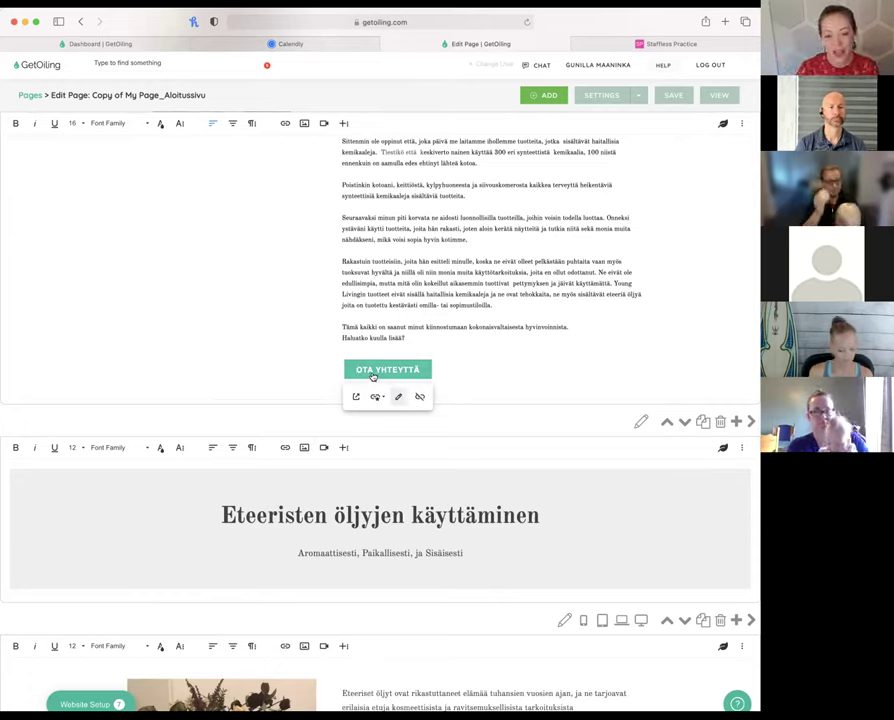
drag(380, 338, 413, 338)
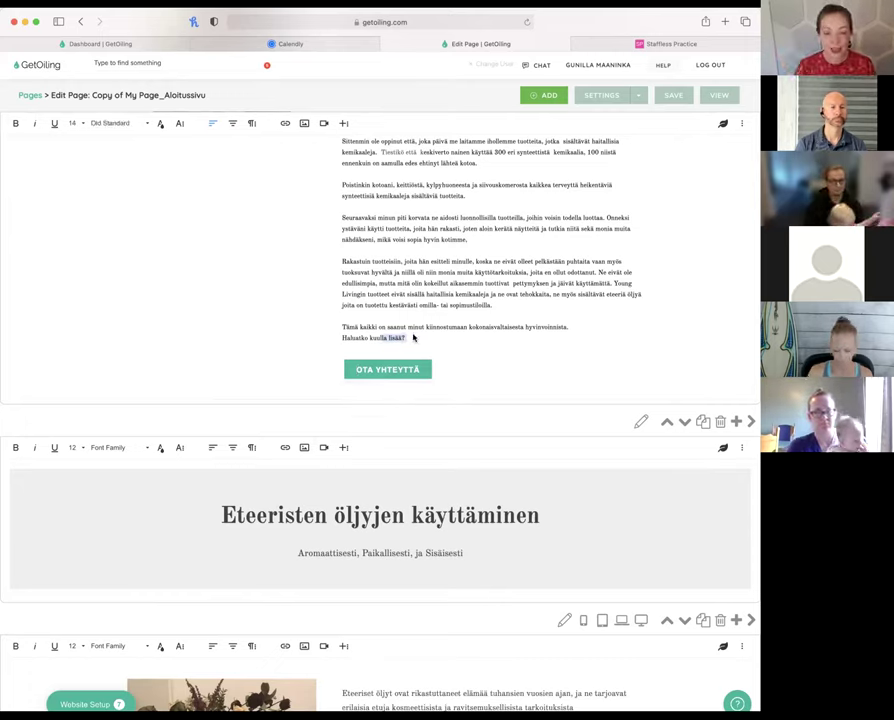
Step: Set the URL of the "Ota yhteyttä" button below the introduction to #contact and save the page
click(402, 370)
click(400, 398)
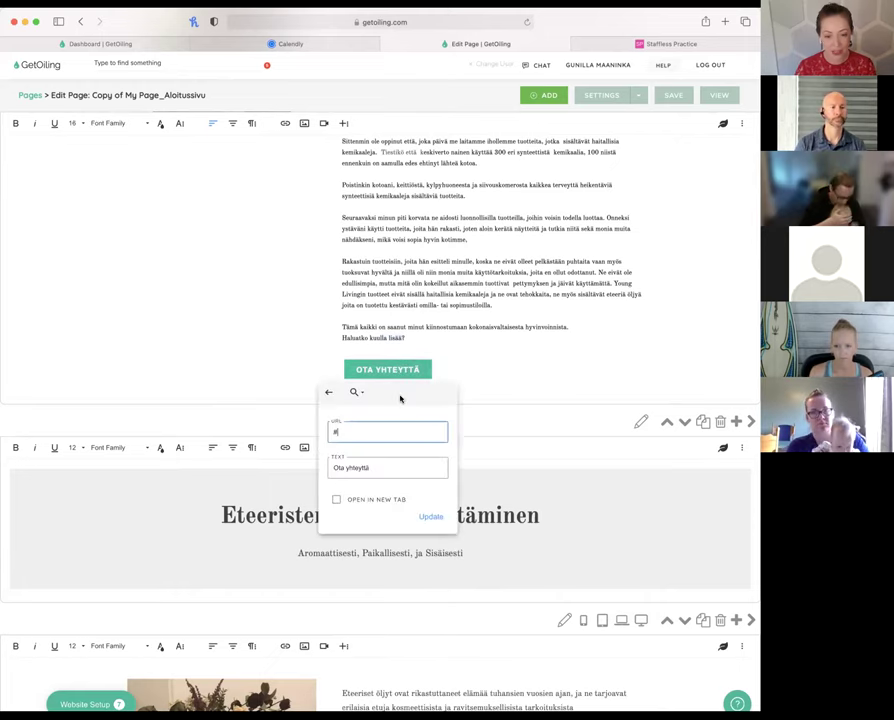
scroll(337, 427, up, 5)
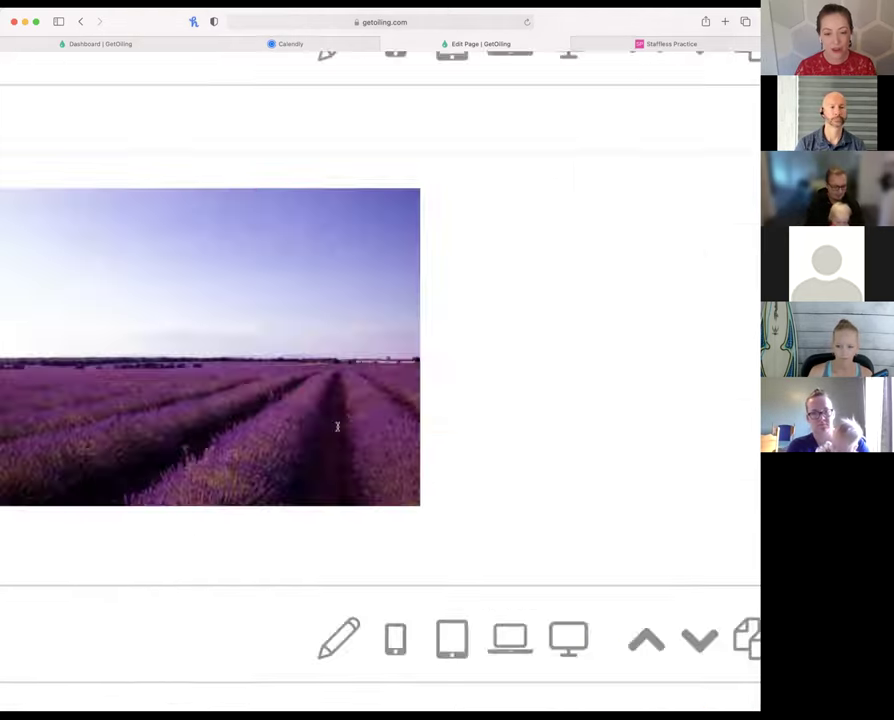
text(contact)
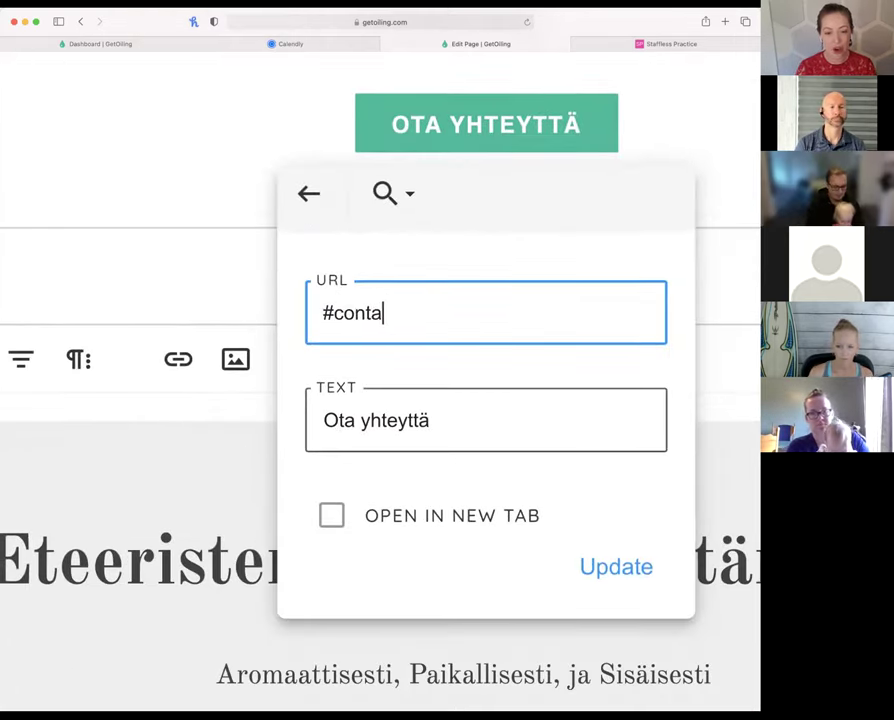
click(600, 568)
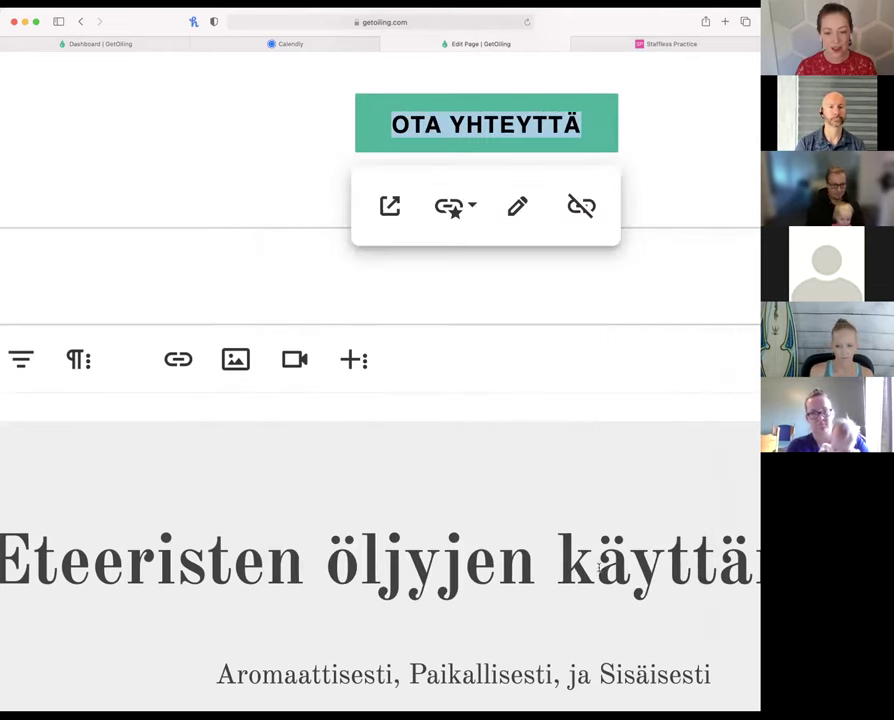
scroll(574, 426, down, 5)
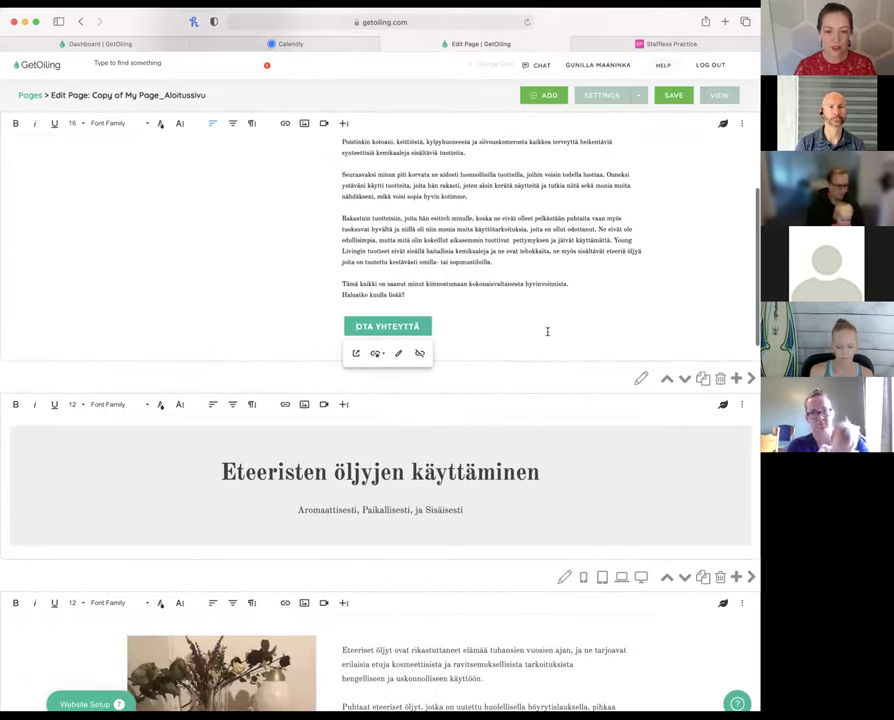
click(674, 96)
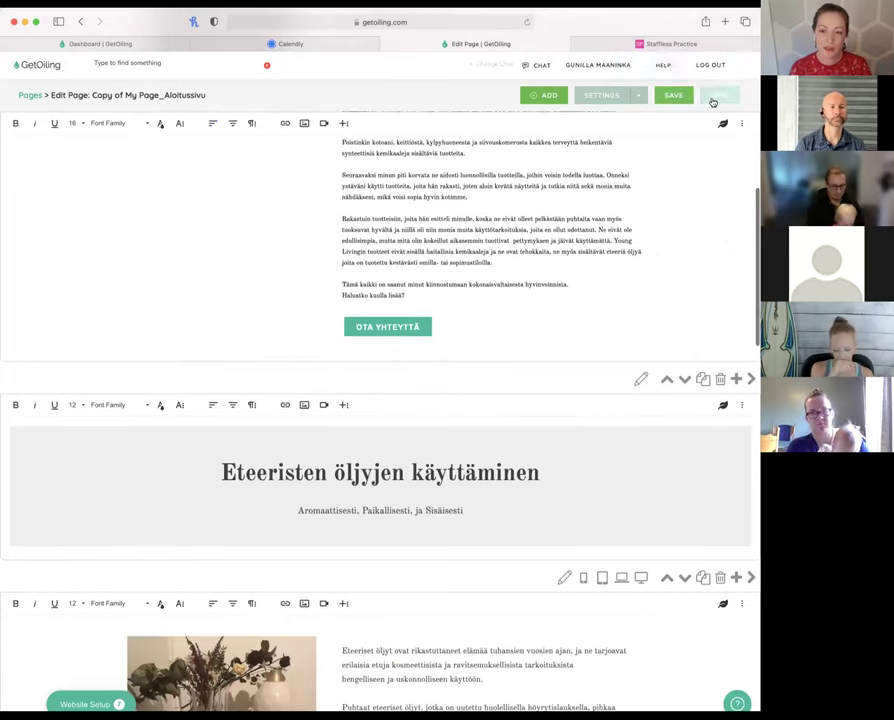
Step: View the live page and test the "Ota yhteyttä" button below the introduction text
click(714, 100)
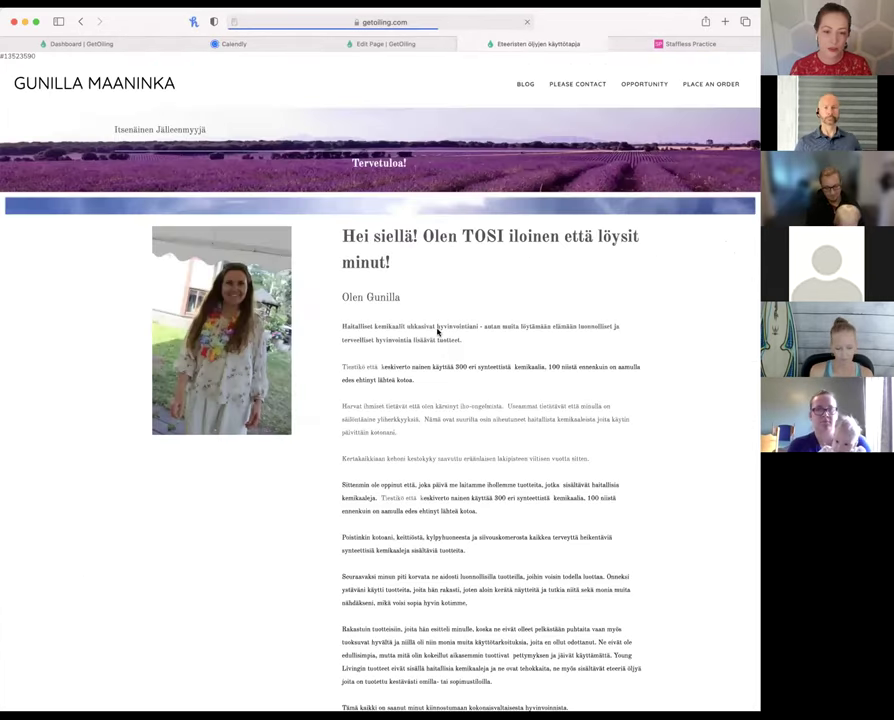
scroll(437, 329, down, 3)
scroll(430, 400, down, 2)
click(412, 490)
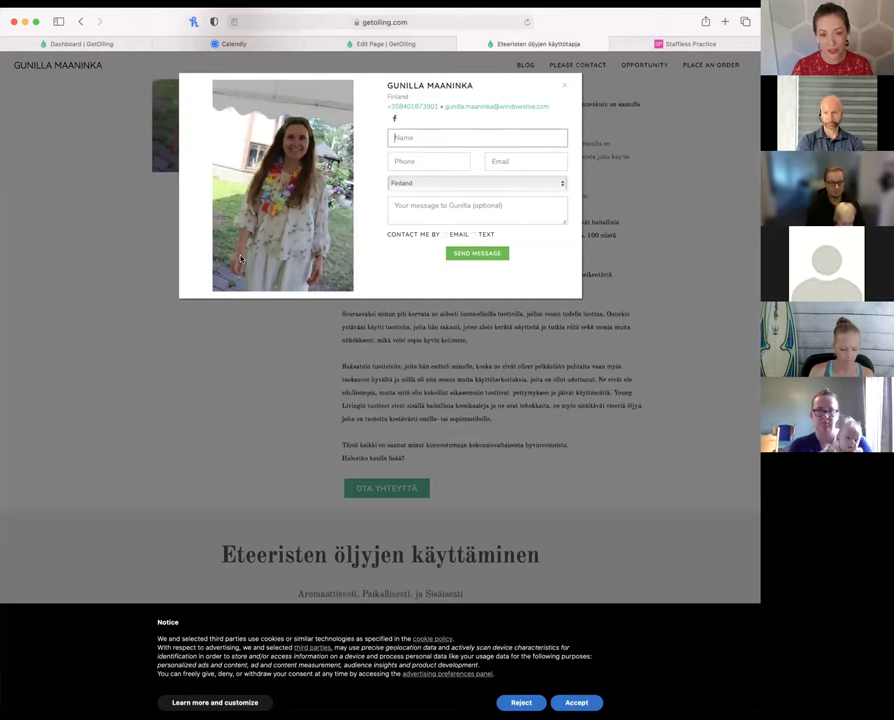
Step: Return to the page editor and set the URL of the "Ota yhteyttä" button to #lead
click(350, 43)
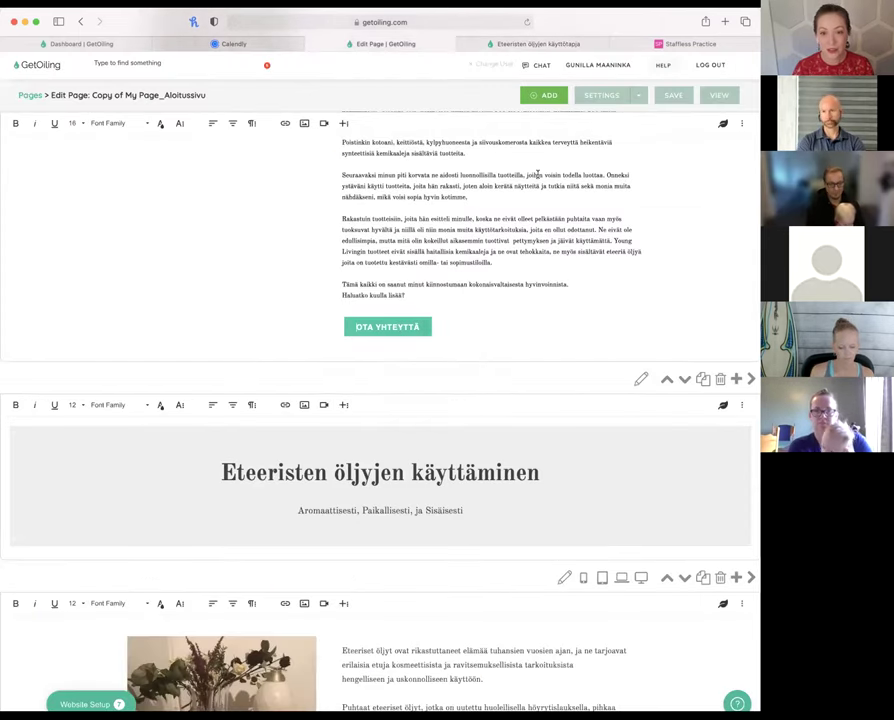
scroll(508, 306, down, 3)
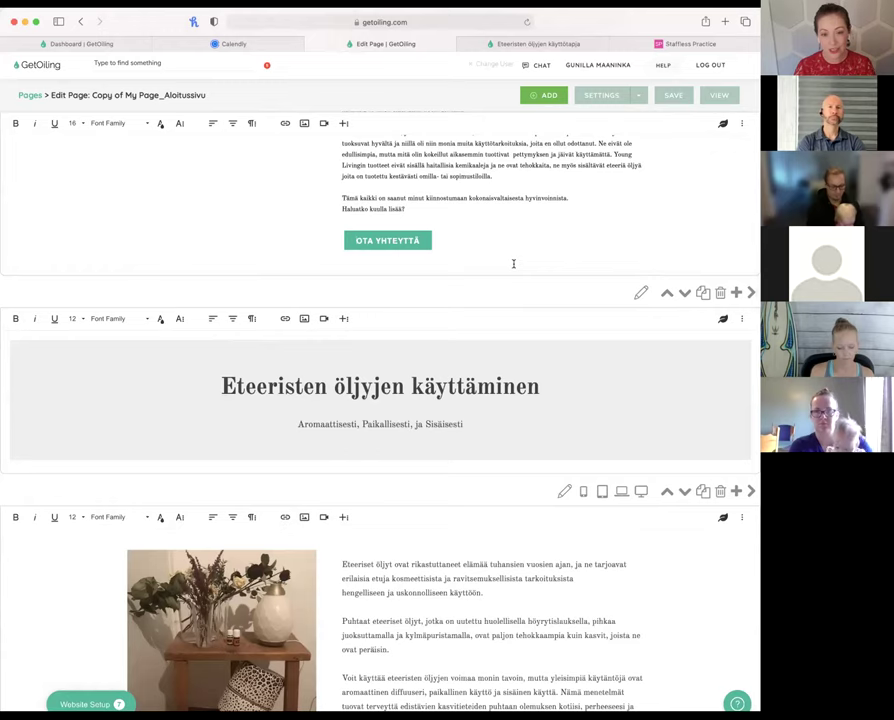
scroll(514, 263, down, 3)
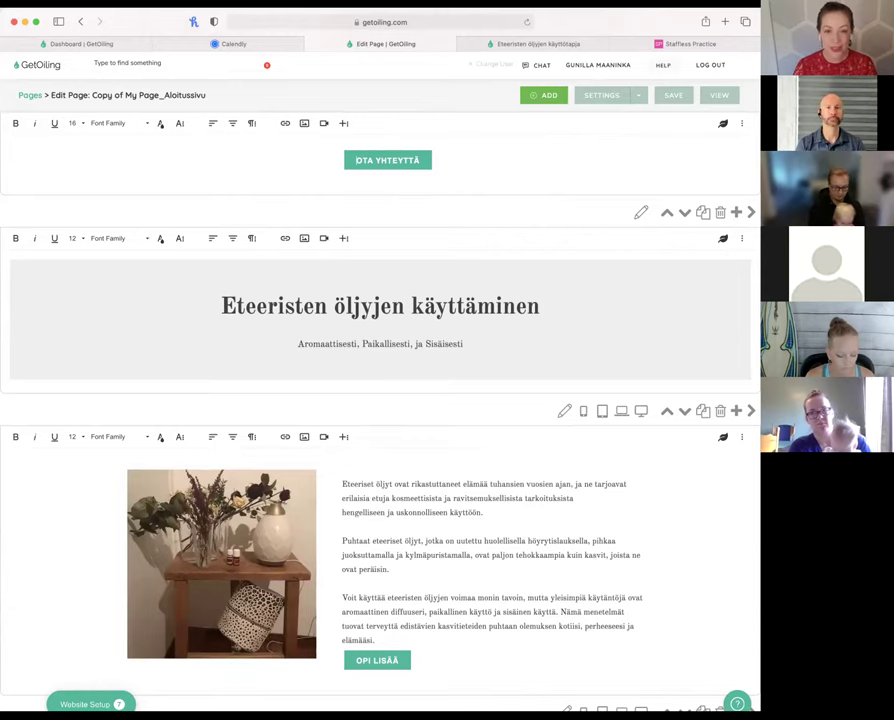
scroll(398, 266, up, 3)
click(390, 294)
click(398, 321)
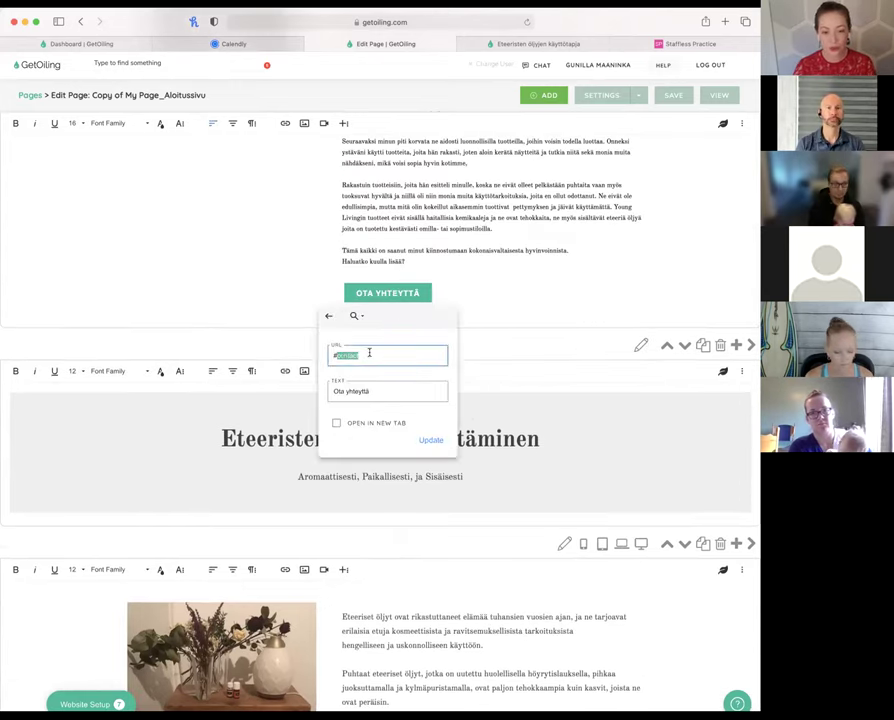
scroll(369, 352, up, 5)
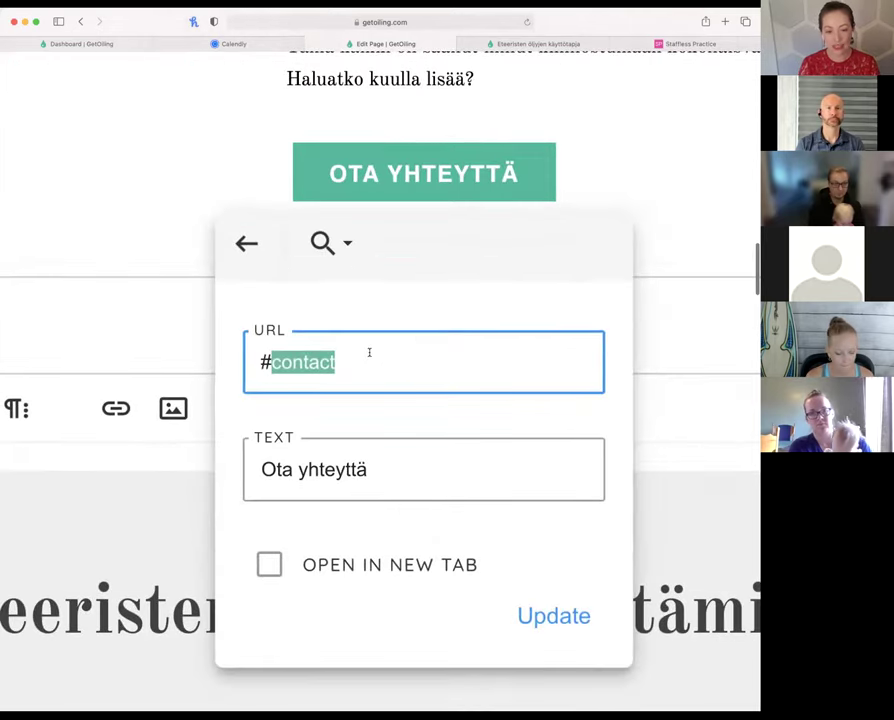
text(lead)
click(574, 618)
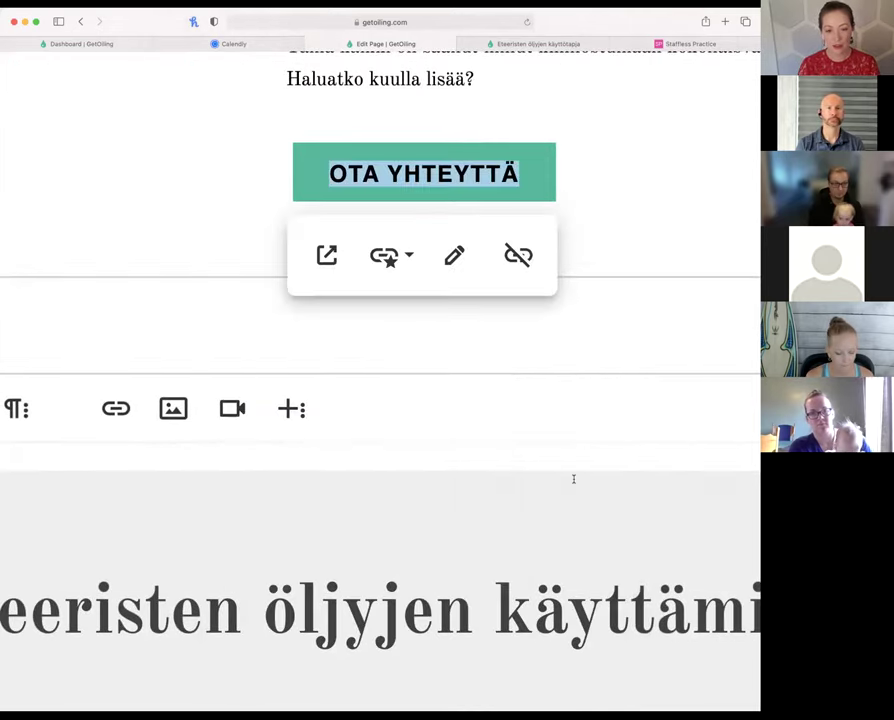
Step: In the page's lead settings, enter the lead capture message "Fill out the form below to apply for a call with me"
scroll(580, 430, up, 1)
scroll(582, 378, down, 5)
scroll(575, 320, up, 10)
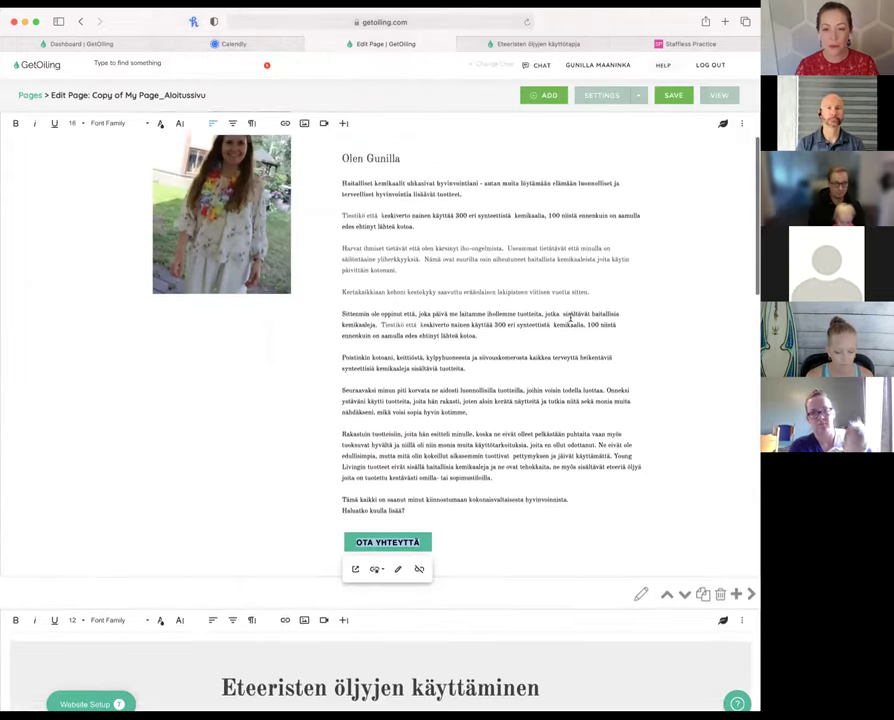
click(603, 97)
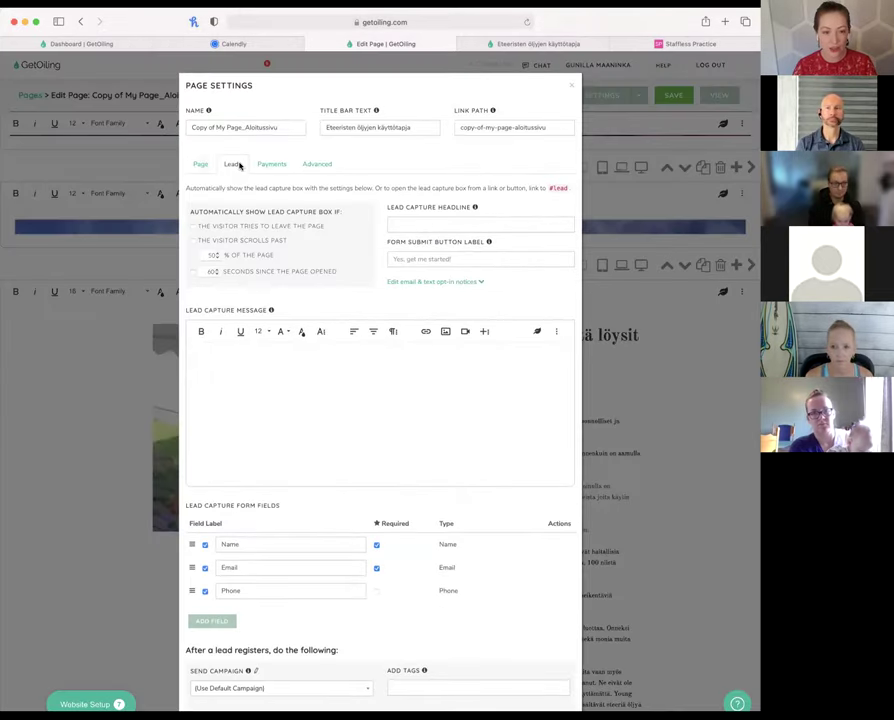
scroll(226, 165, up, 5)
scroll(238, 114, up, 2)
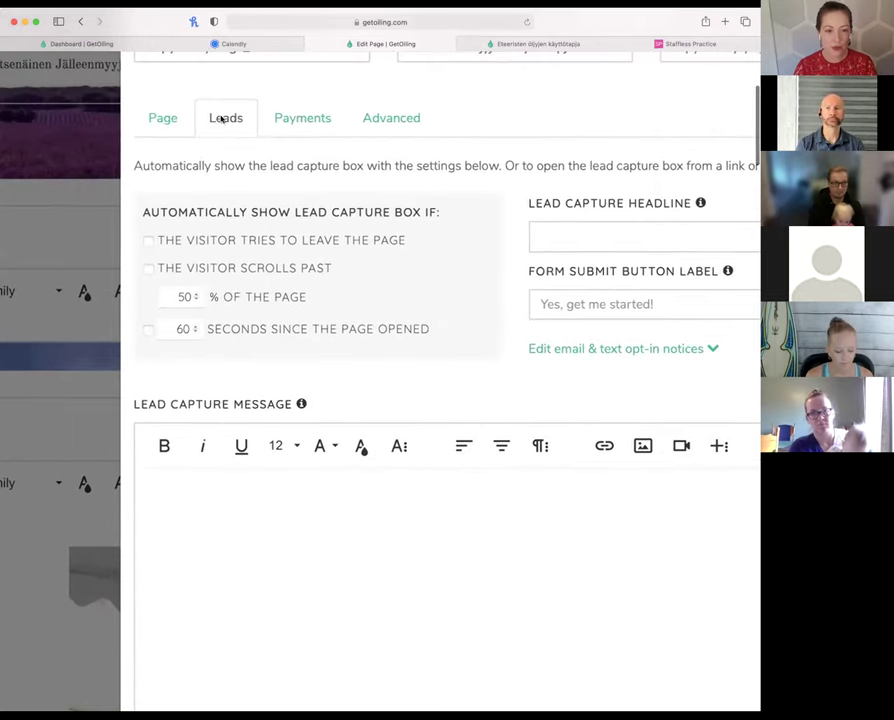
scroll(226, 117, down, 5)
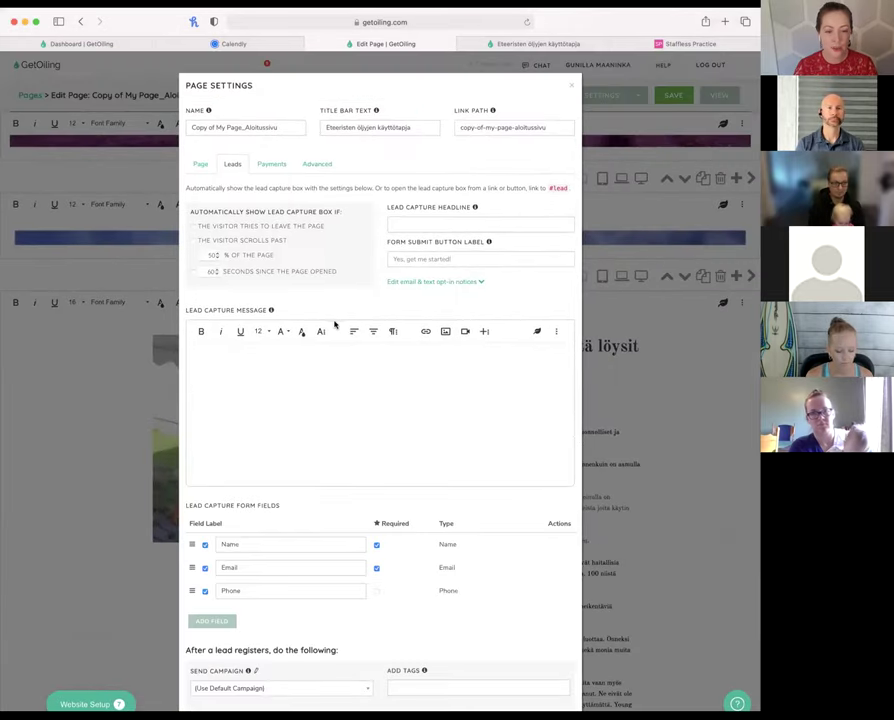
click(258, 358)
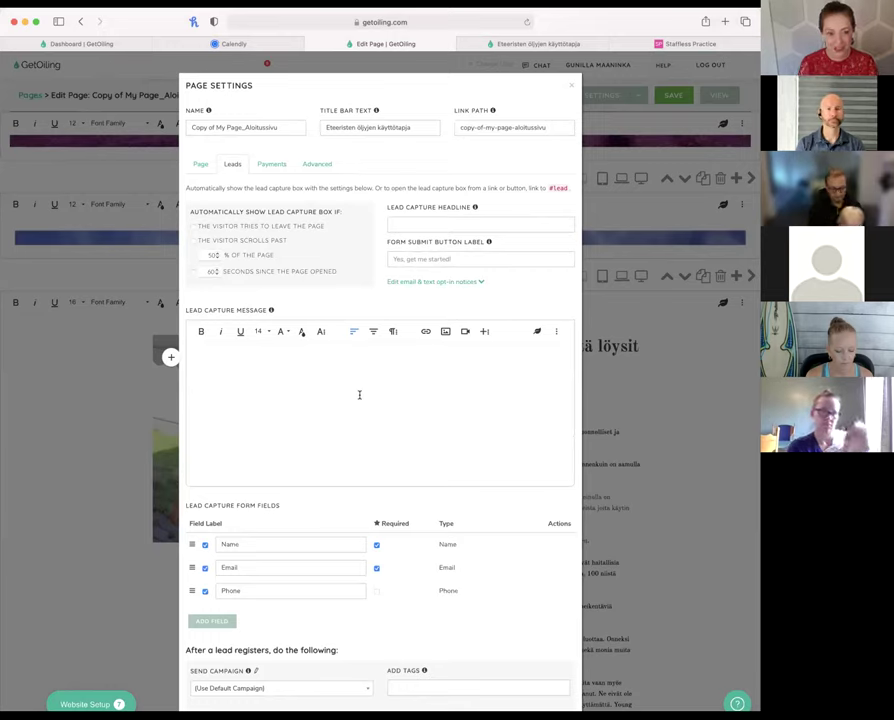
text(Fi)
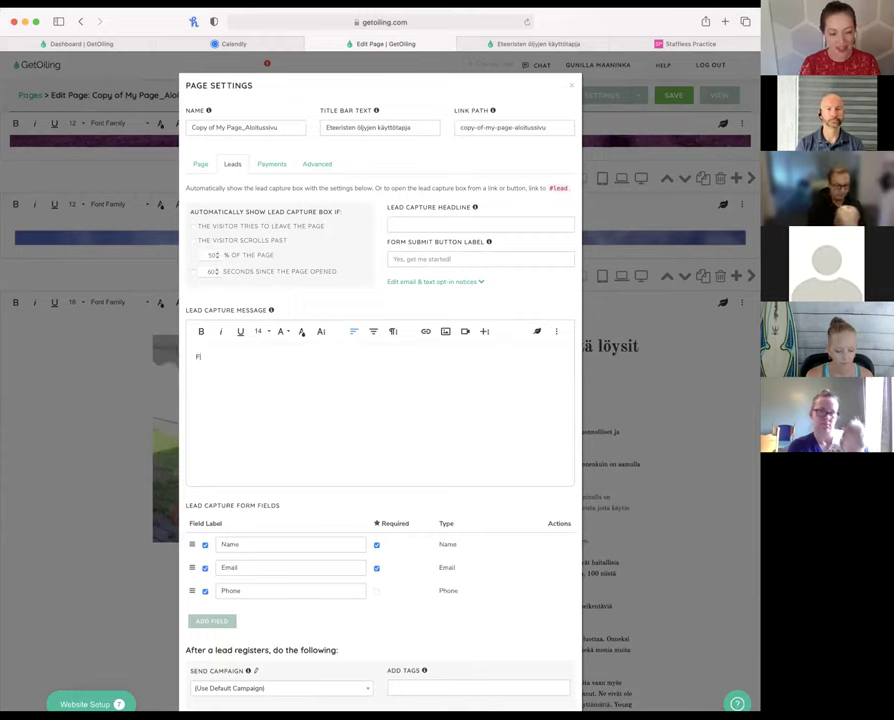
text(ll out the form below to apply for a call with me)
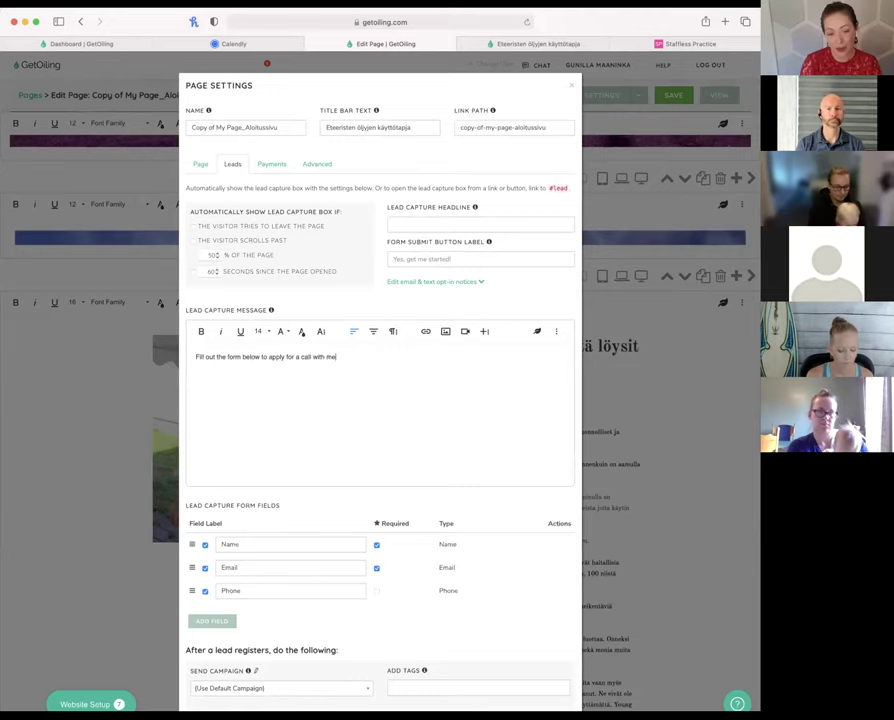
Step: Add a lead capture form field labelled "Do you use essential oils?" and make it required
scroll(363, 405, down, 5)
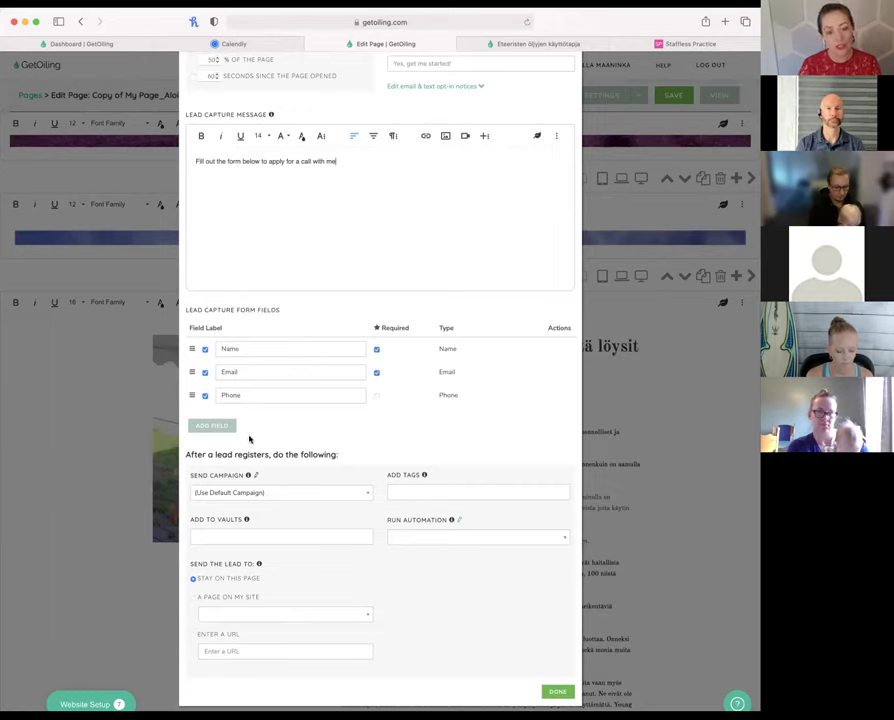
click(200, 425)
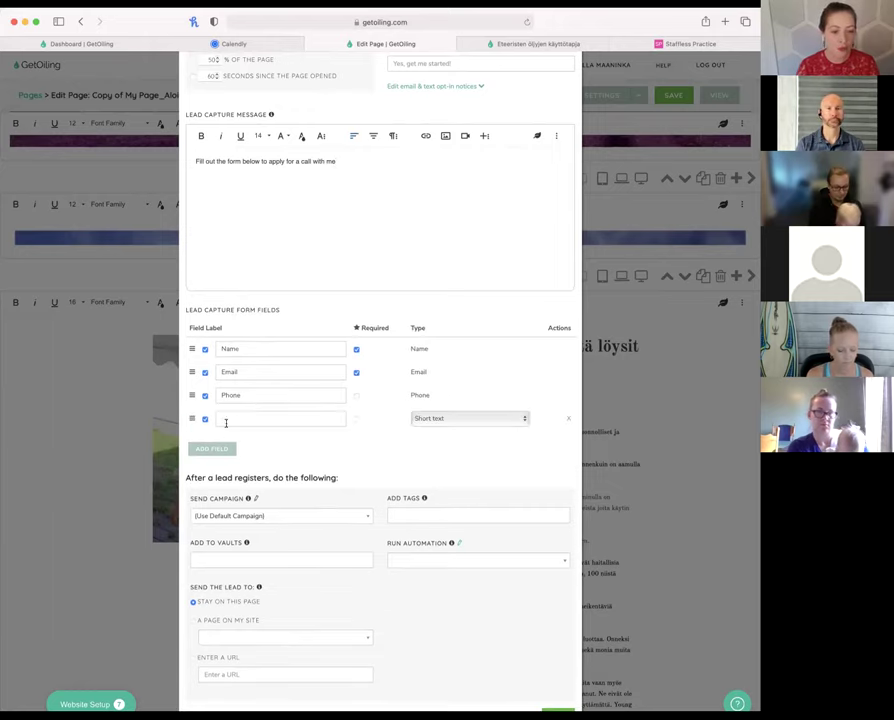
click(242, 419)
text(Area)
key(BackSpace)
key(BackSpace)
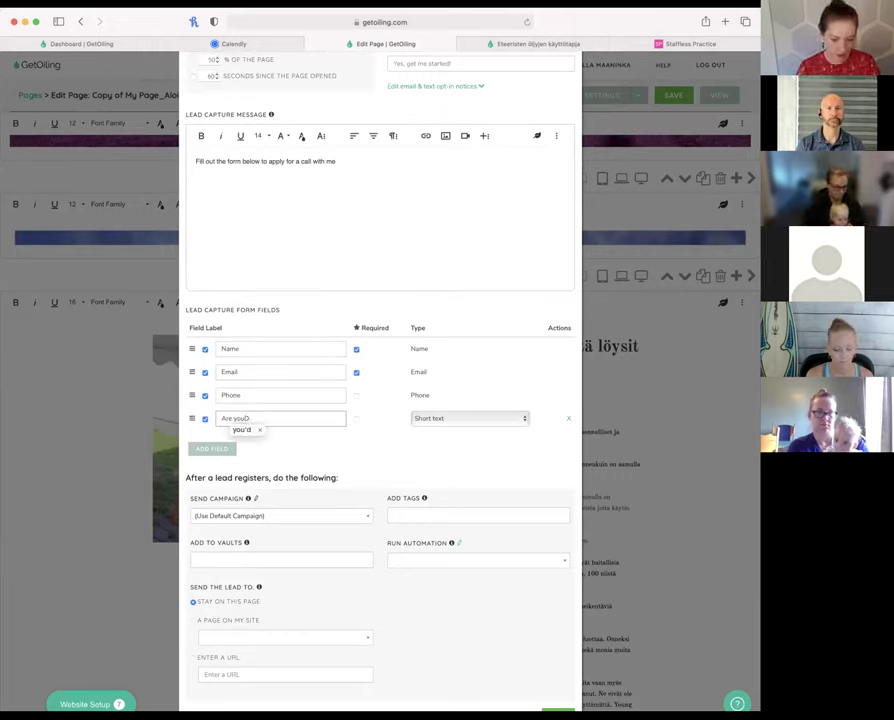
click(241, 429)
double_click(241, 418)
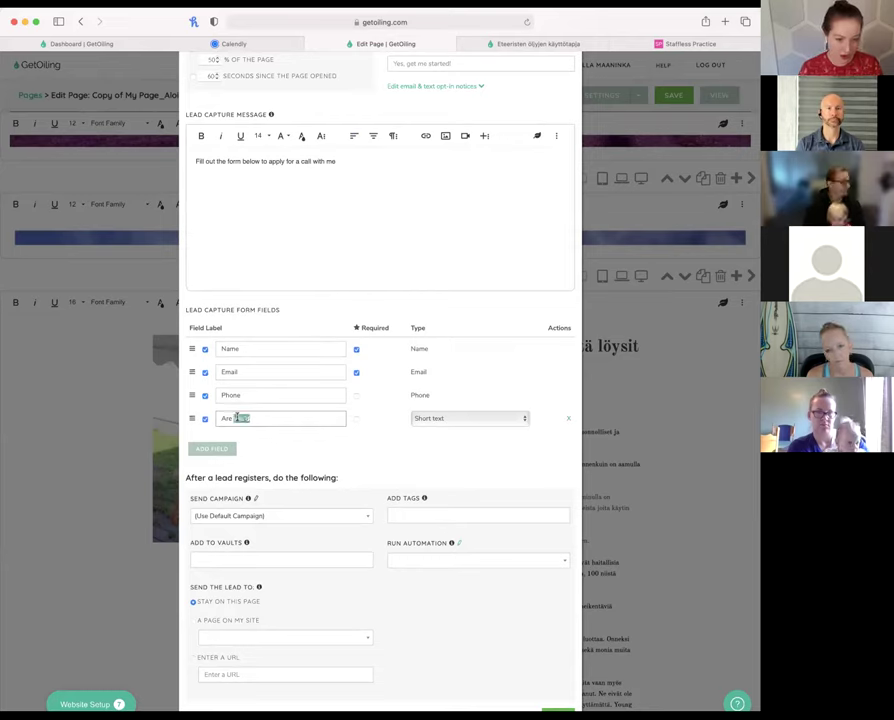
text(Do)
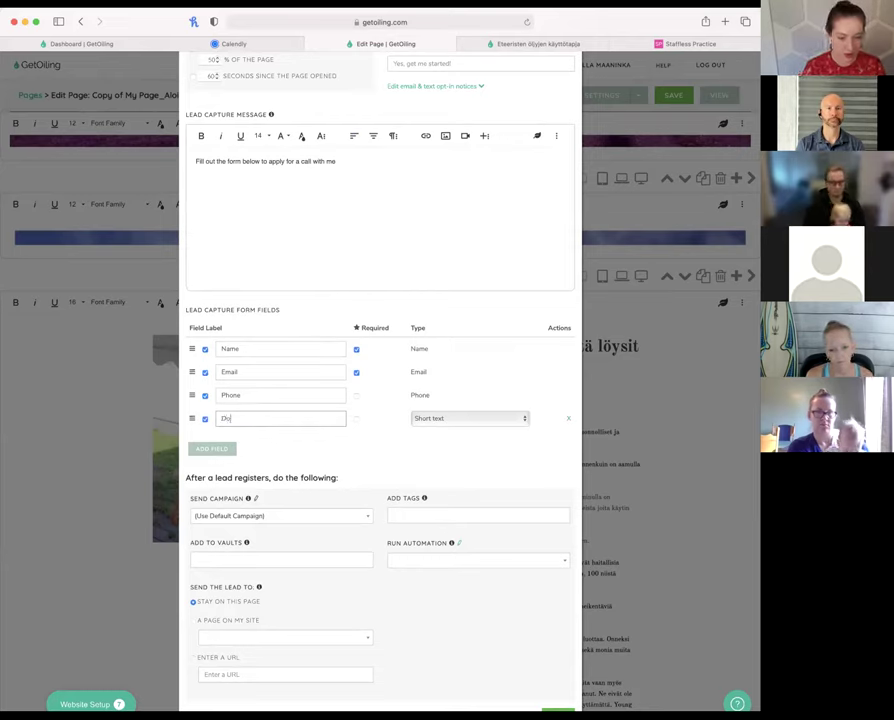
text( you use essential oils?)
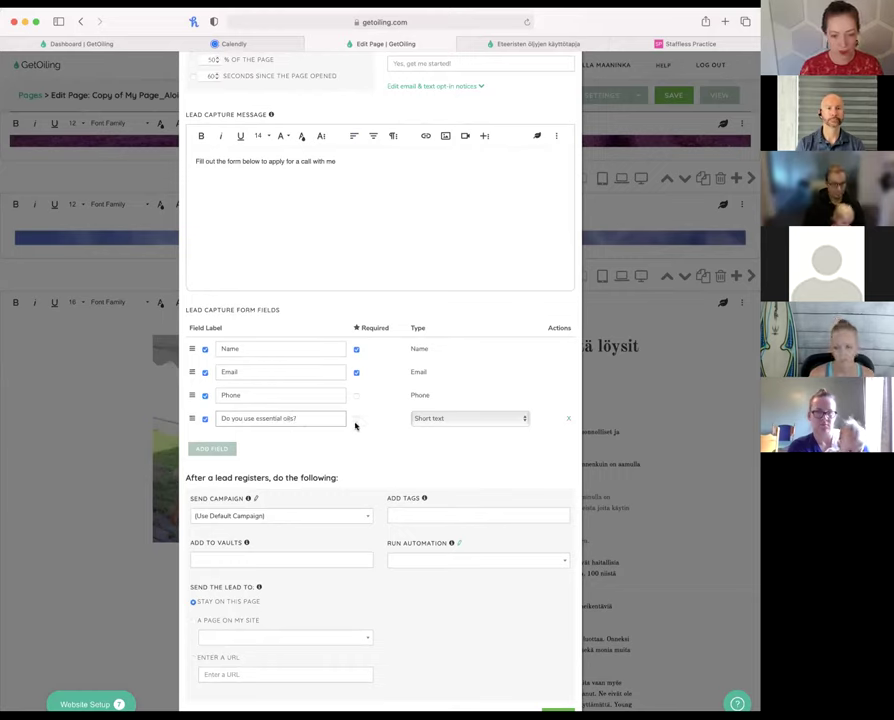
click(356, 419)
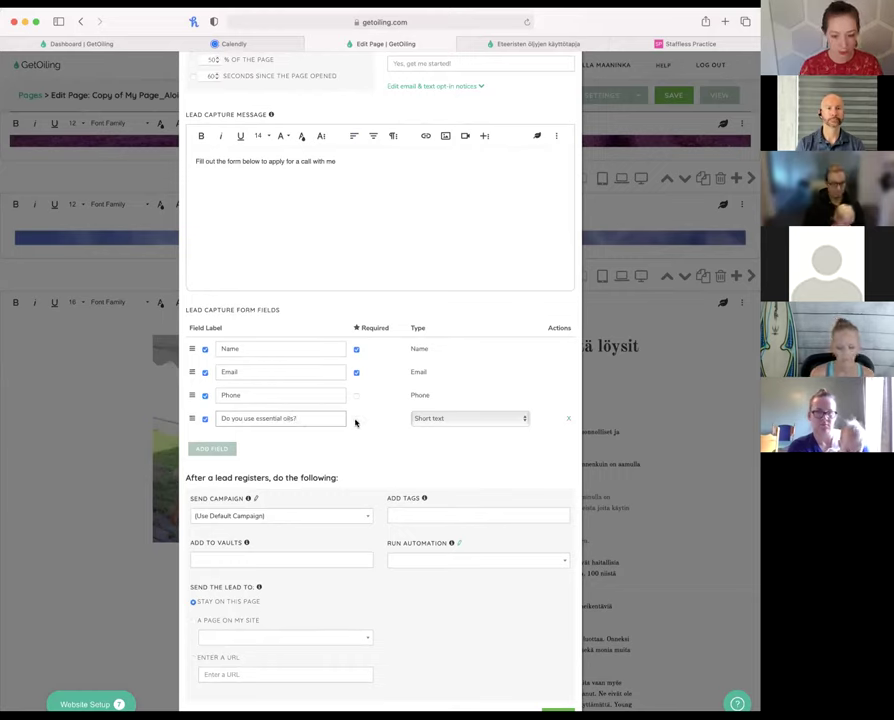
Step: Set the essential oils question's type to "List - pick one" with items yes and no, plus a third item moved to the front
click(453, 421)
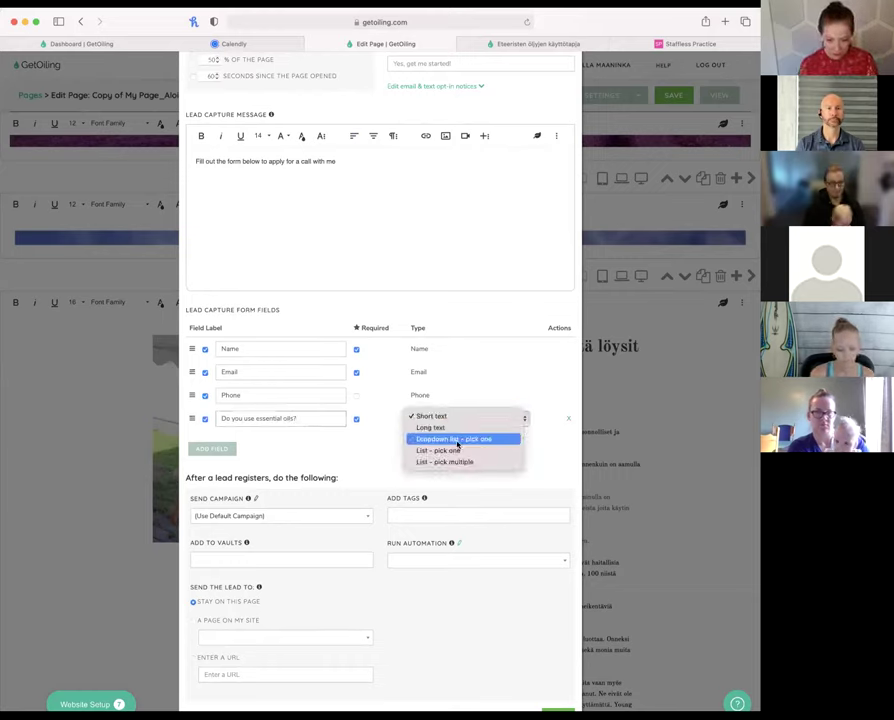
click(458, 450)
click(550, 419)
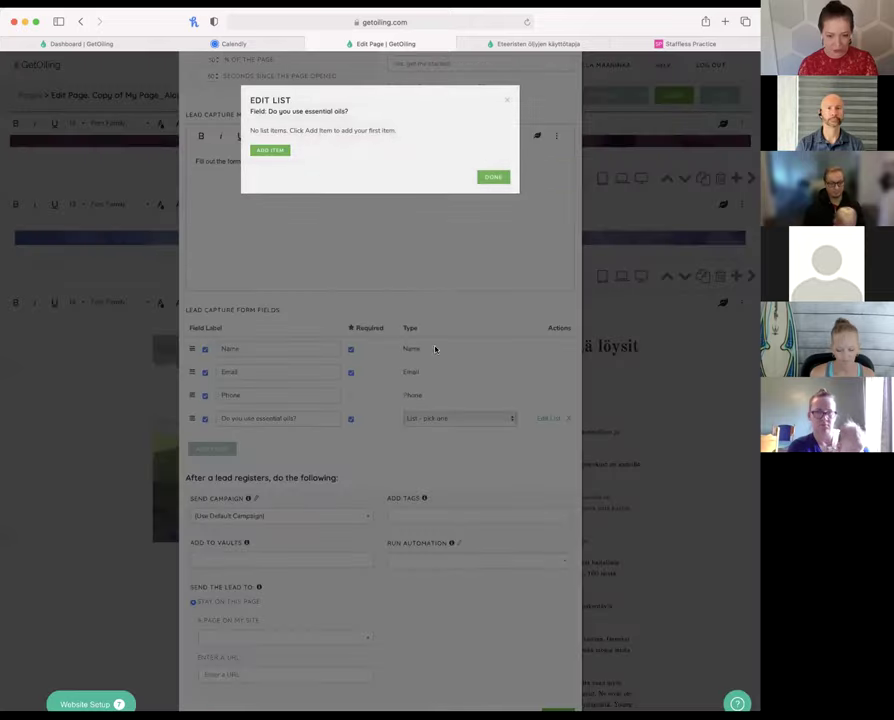
click(276, 151)
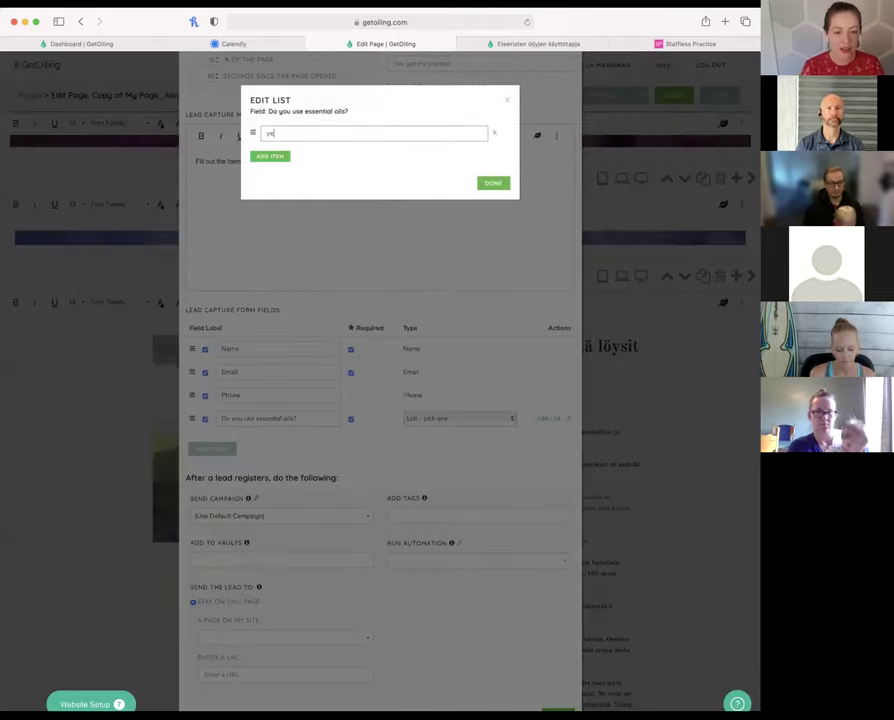
click(270, 156)
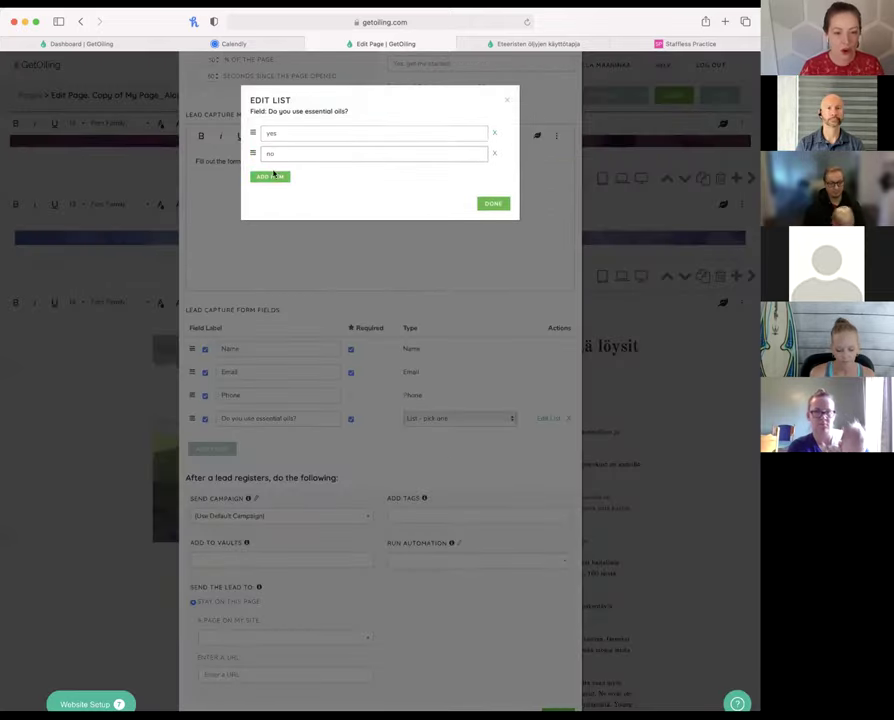
click(272, 176)
drag(255, 174, 255, 132)
click(492, 224)
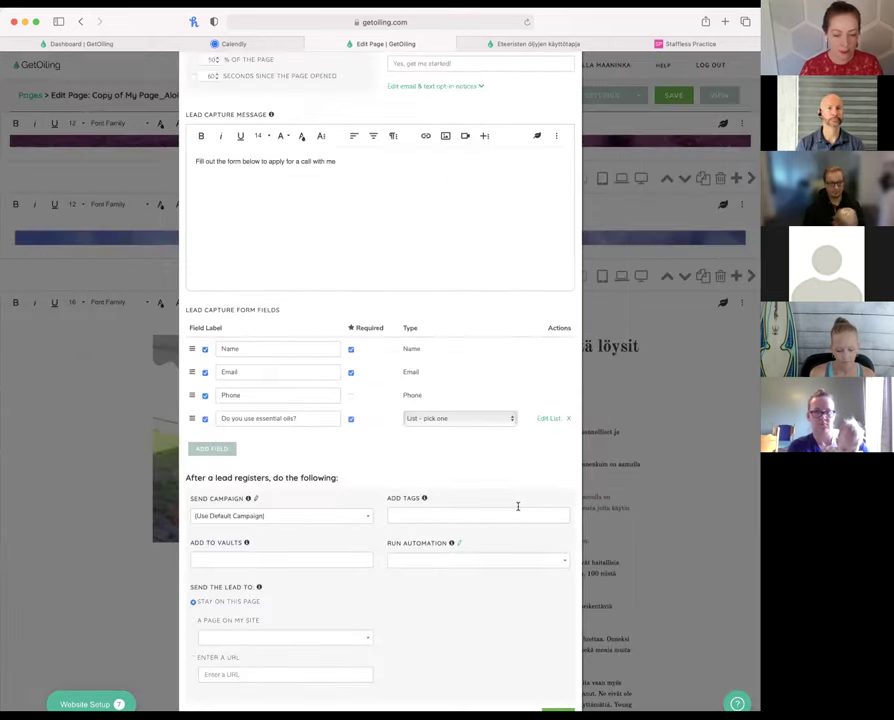
Step: Review the page's lead settings, from the headline, message and form fields to the actions run after a lead registers
scroll(518, 506, down, 1)
scroll(512, 578, down, 5)
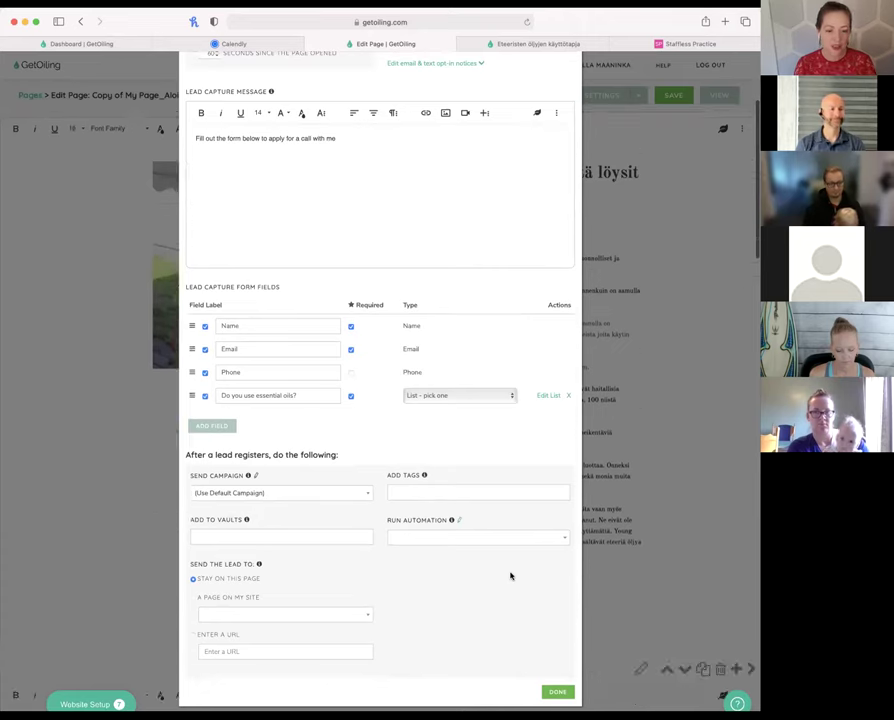
scroll(476, 456, up, 4)
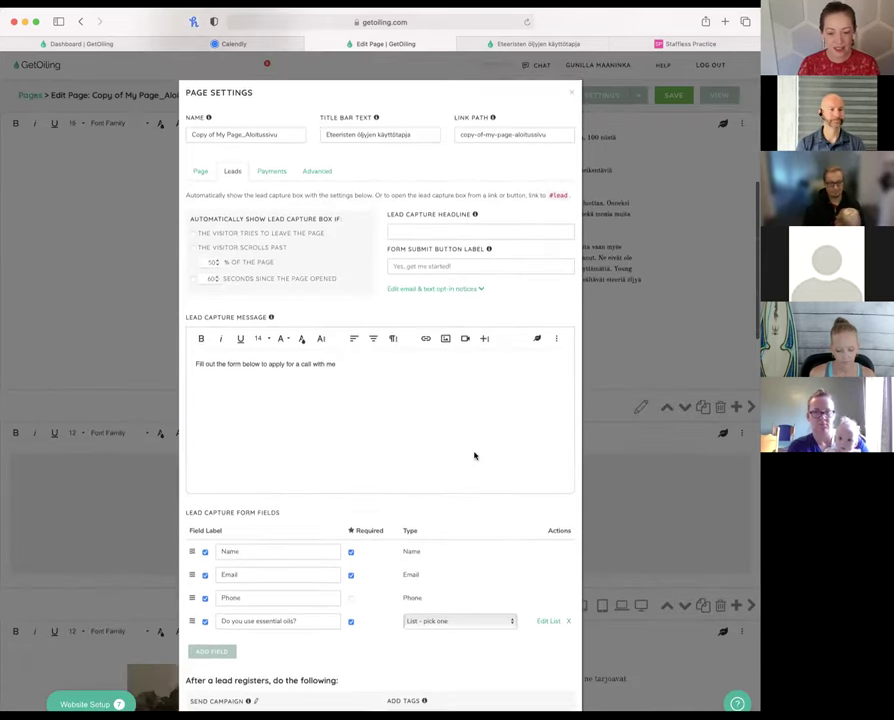
scroll(476, 456, down, 2)
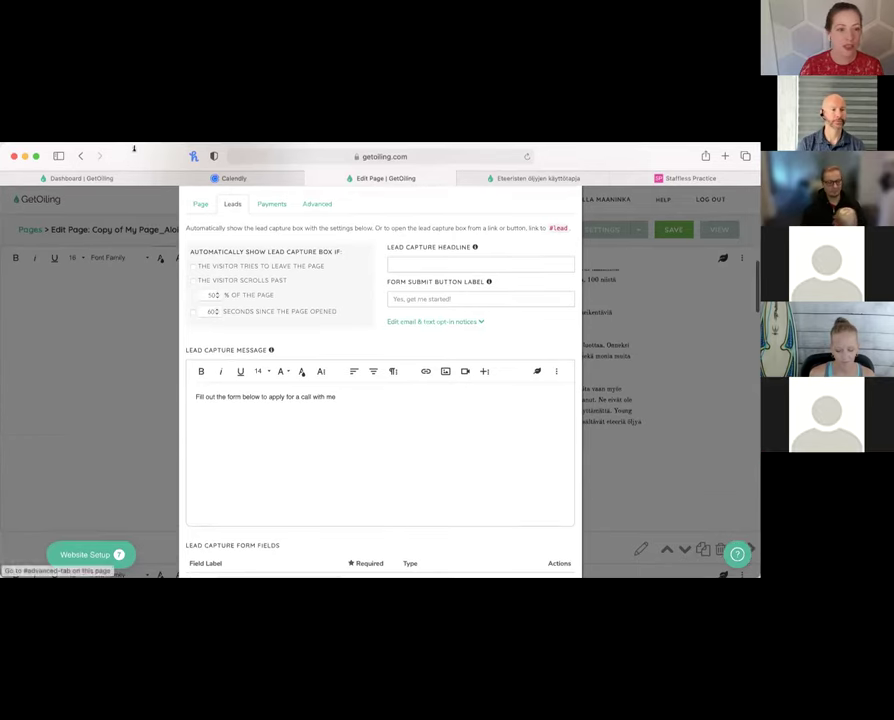
scroll(376, 450, up, 1)
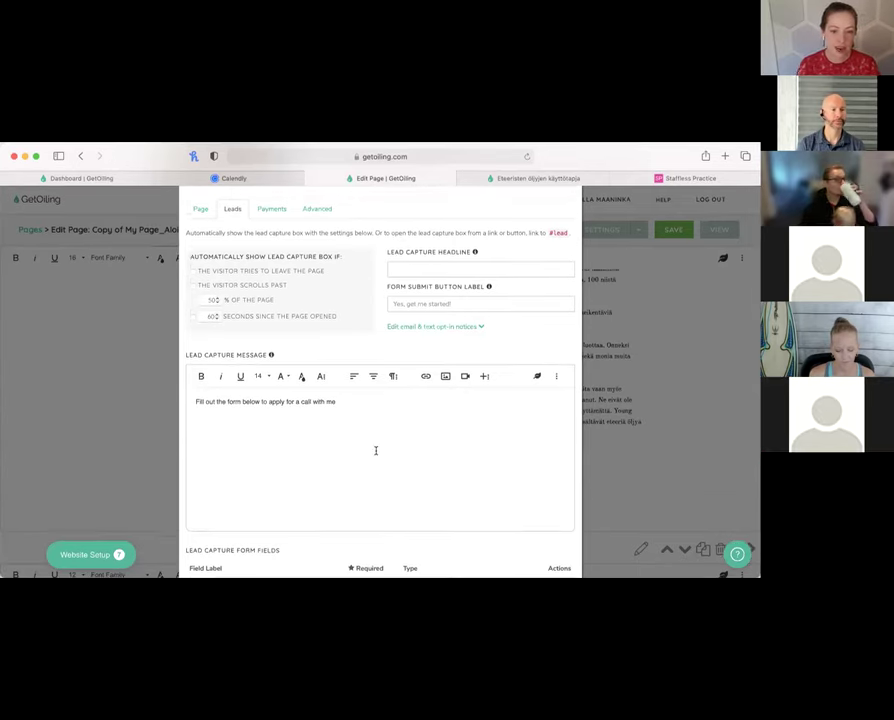
scroll(376, 450, up, 3)
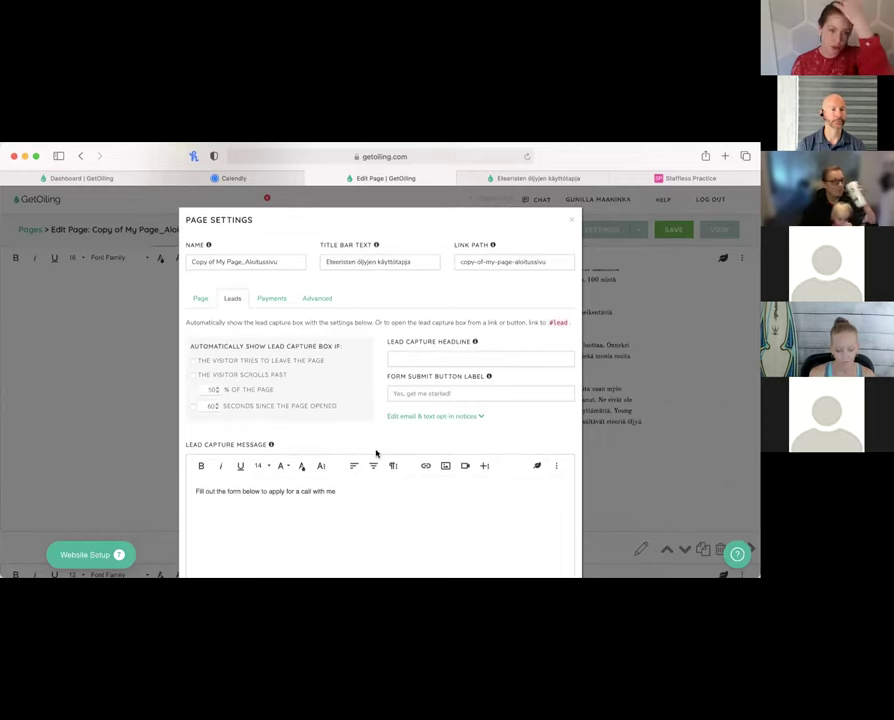
scroll(425, 481, down, 3)
scroll(425, 481, down, 2)
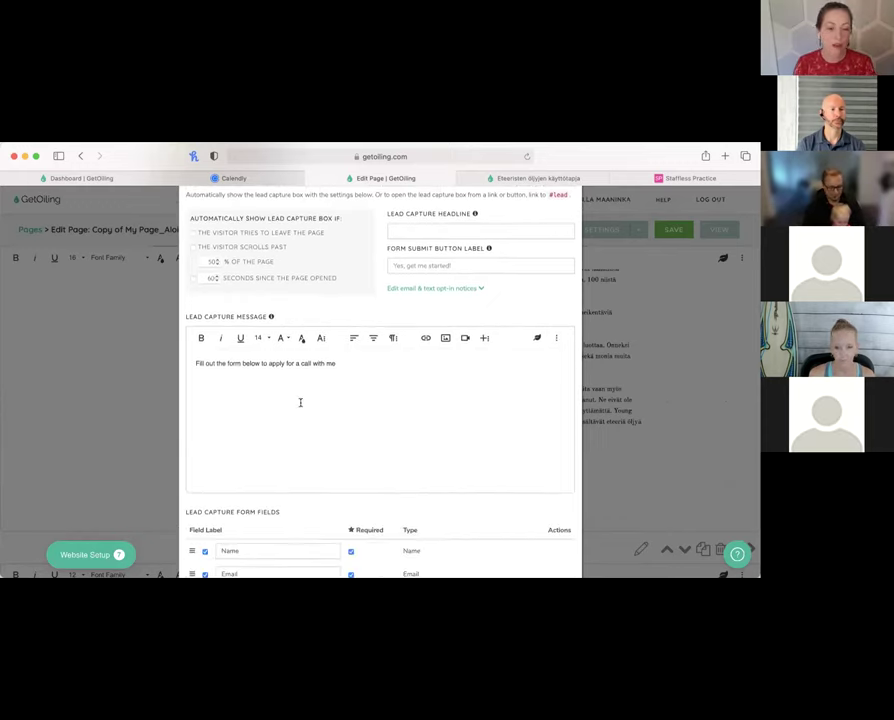
scroll(300, 402, down, 4)
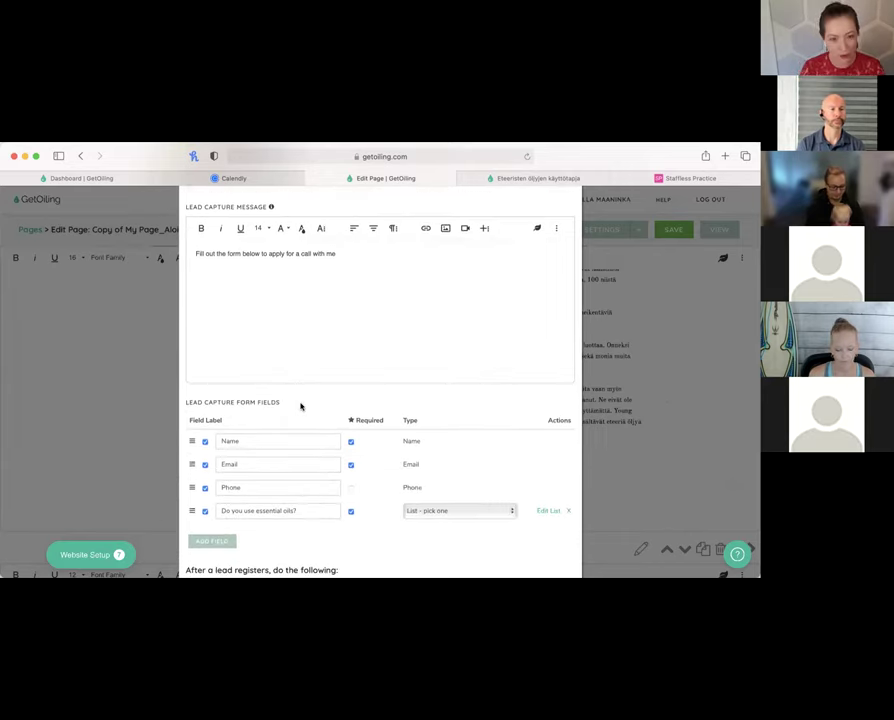
Step: In a new browser tab, go to youtube.com/getoiling and open the video "Custom Forms for Young Living Websites"
key(super+t)
text(youtub)
text(/getoiling)
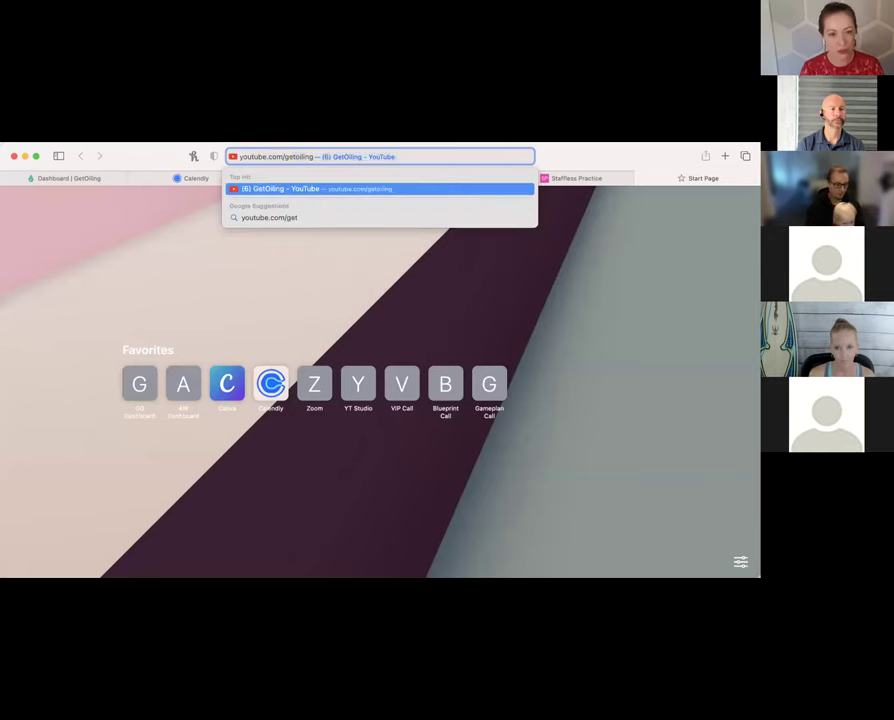
key(Return)
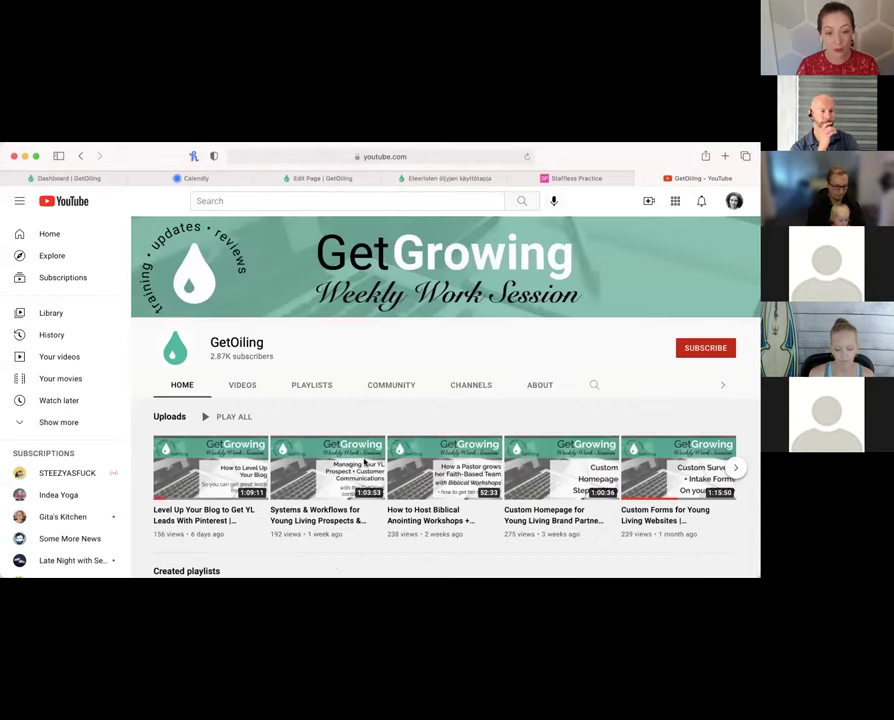
scroll(364, 462, down, 2)
scroll(449, 483, up, 1)
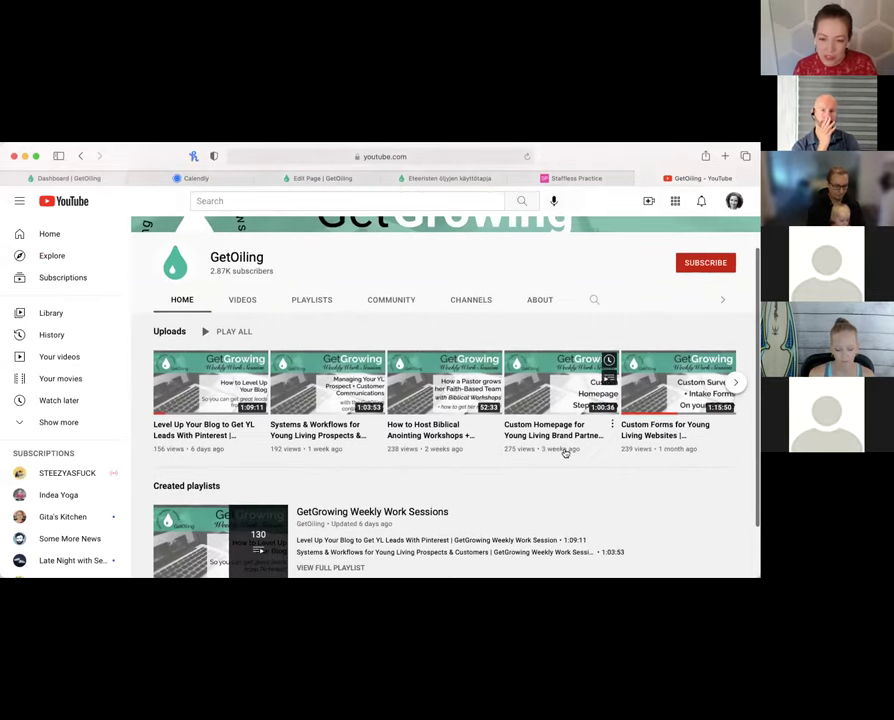
click(651, 432)
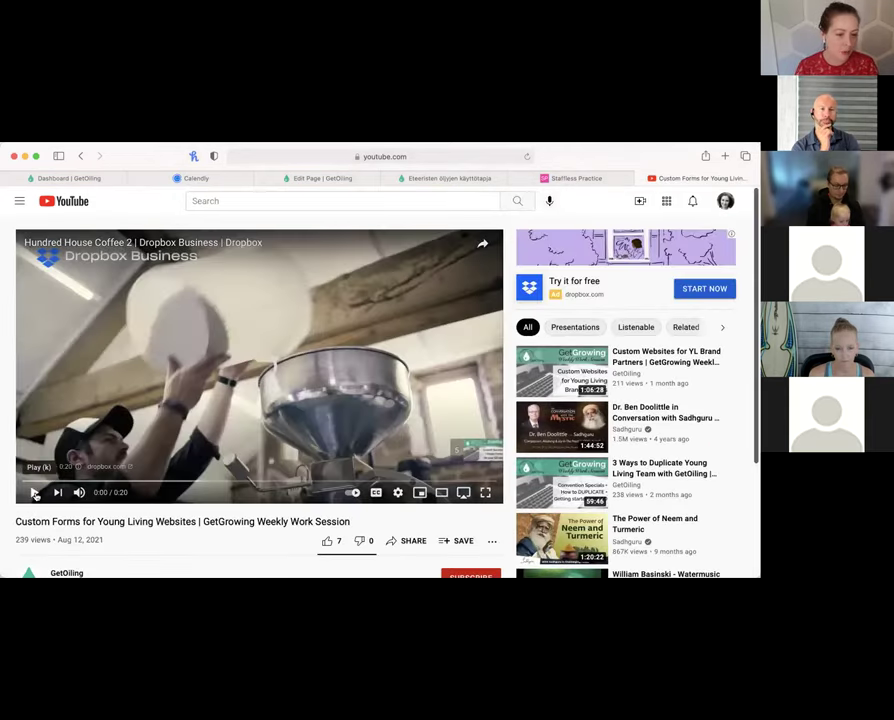
scroll(186, 414, down, 3)
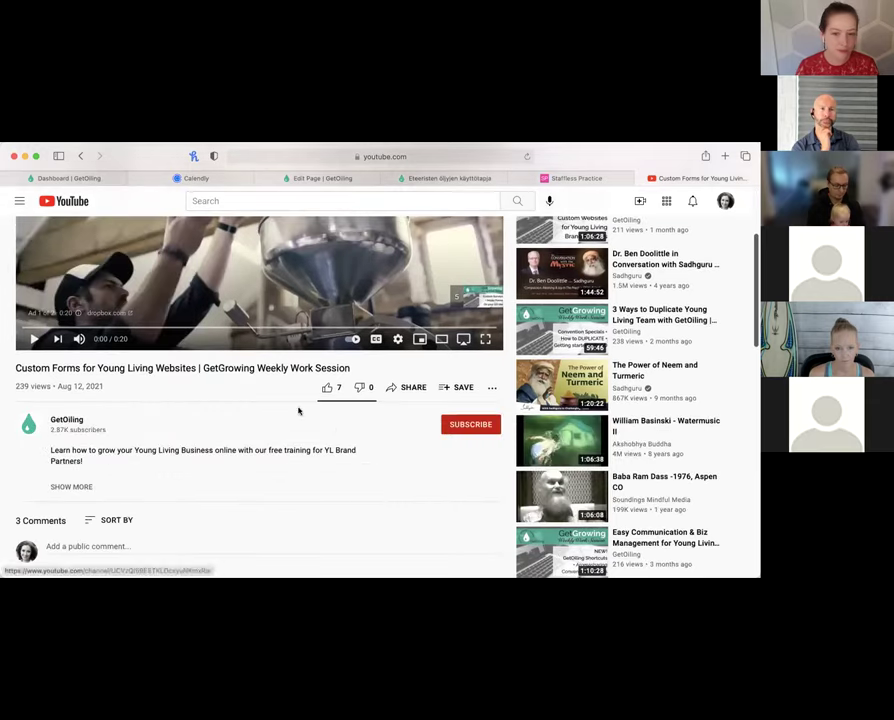
Step: In the page editor, change the "Ota yhteyttä" button's link URL to #contact and save the page
click(406, 180)
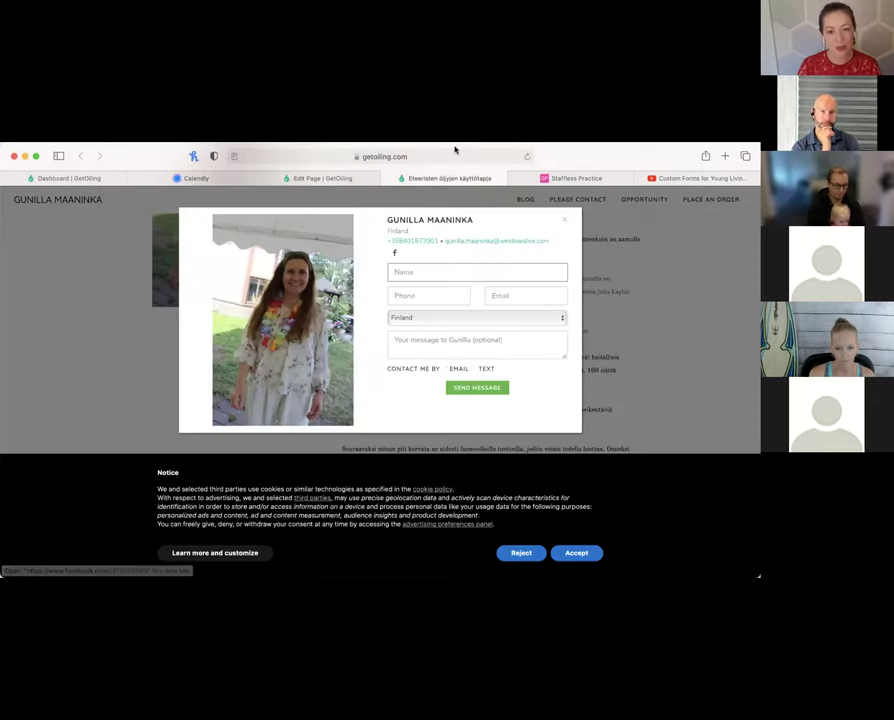
click(330, 178)
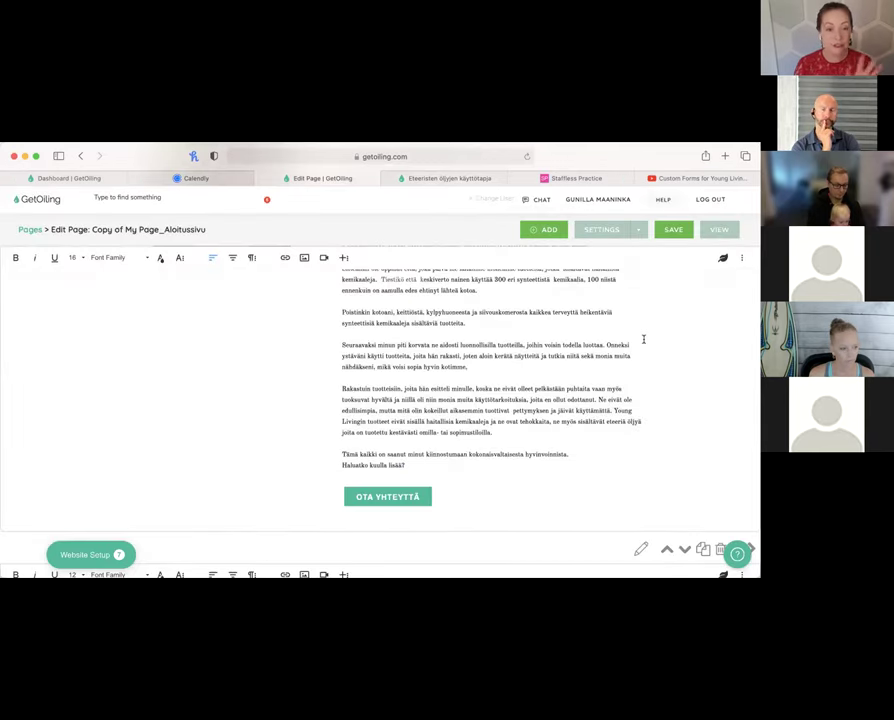
click(400, 500)
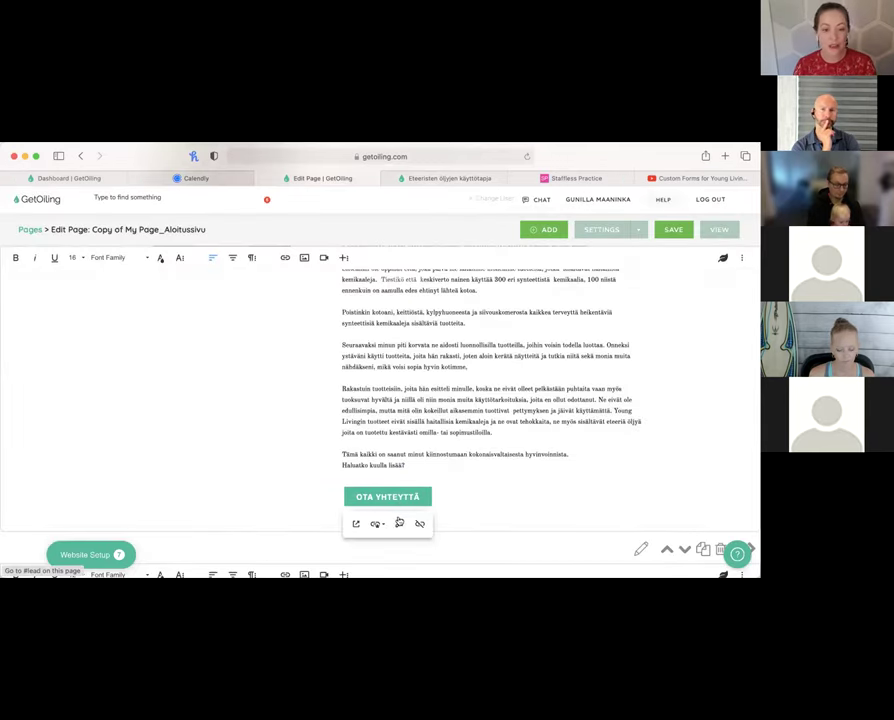
click(398, 524)
text(contact)
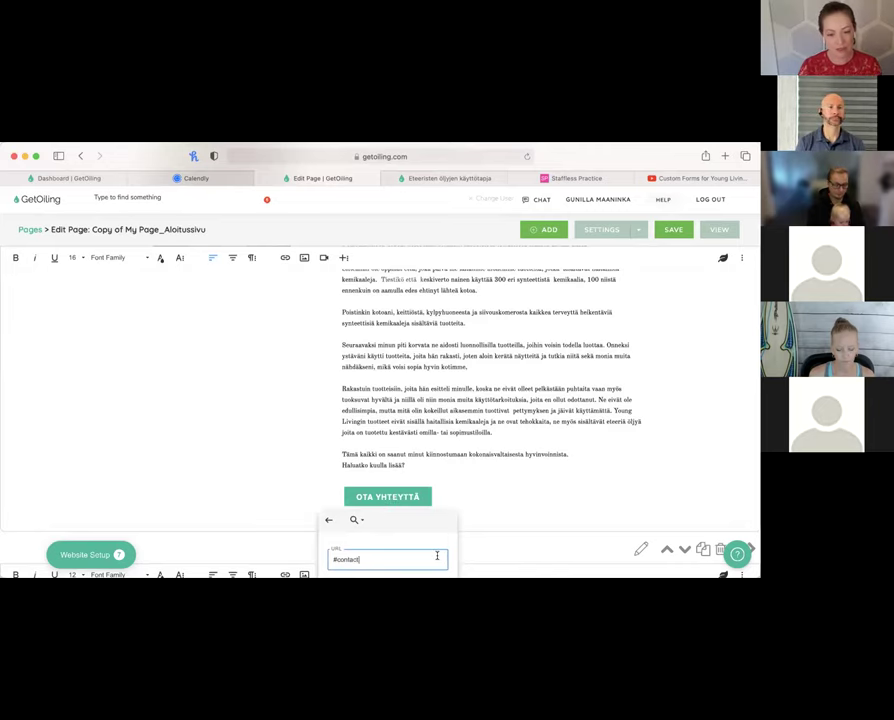
scroll(437, 556, down, 3)
click(437, 507)
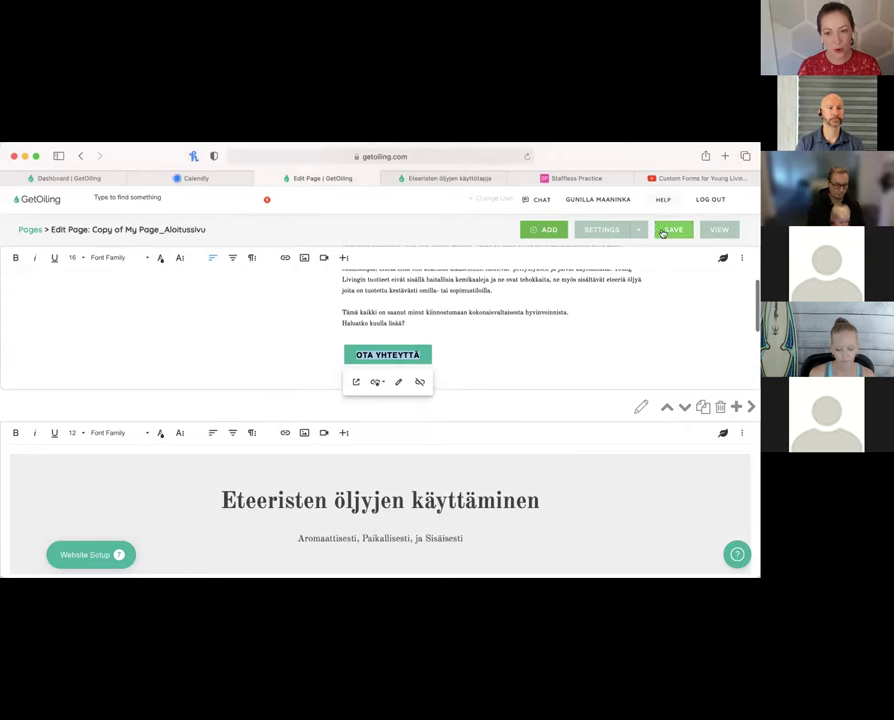
Step: On the live page, close the contact box and accept the cookie notice
click(474, 178)
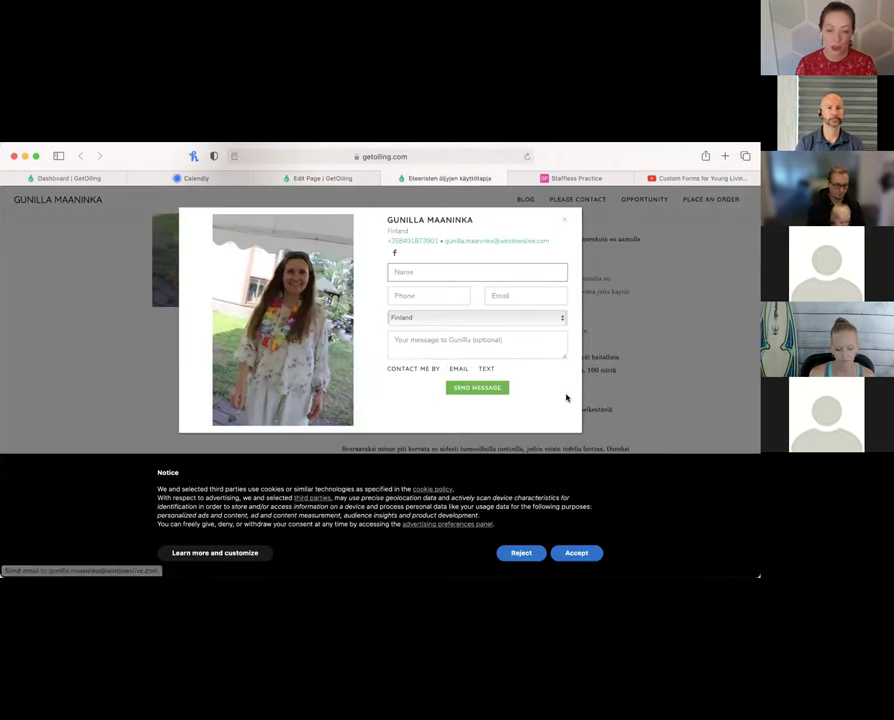
click(582, 221)
scroll(718, 354, down, 5)
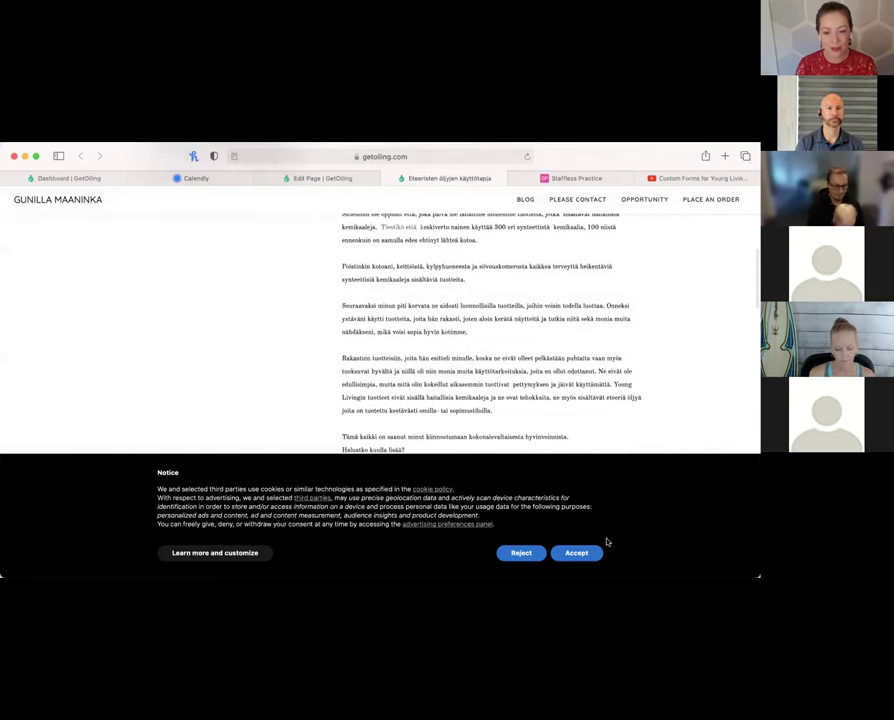
click(578, 553)
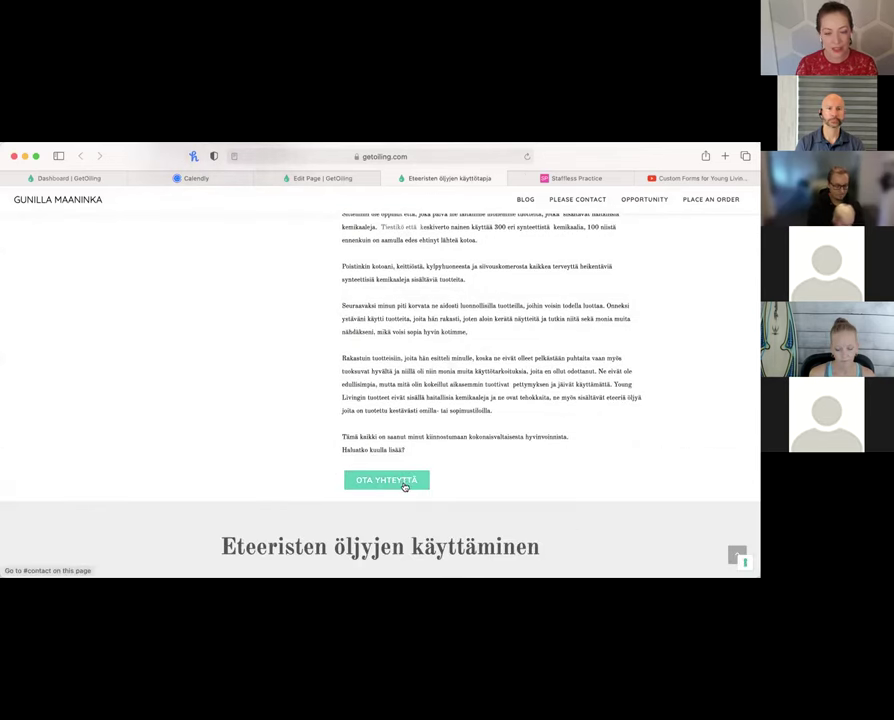
Step: Examine the live page's lower sections and test the "Opi lisää" button under Paikallisesti
scroll(405, 487, down, 8)
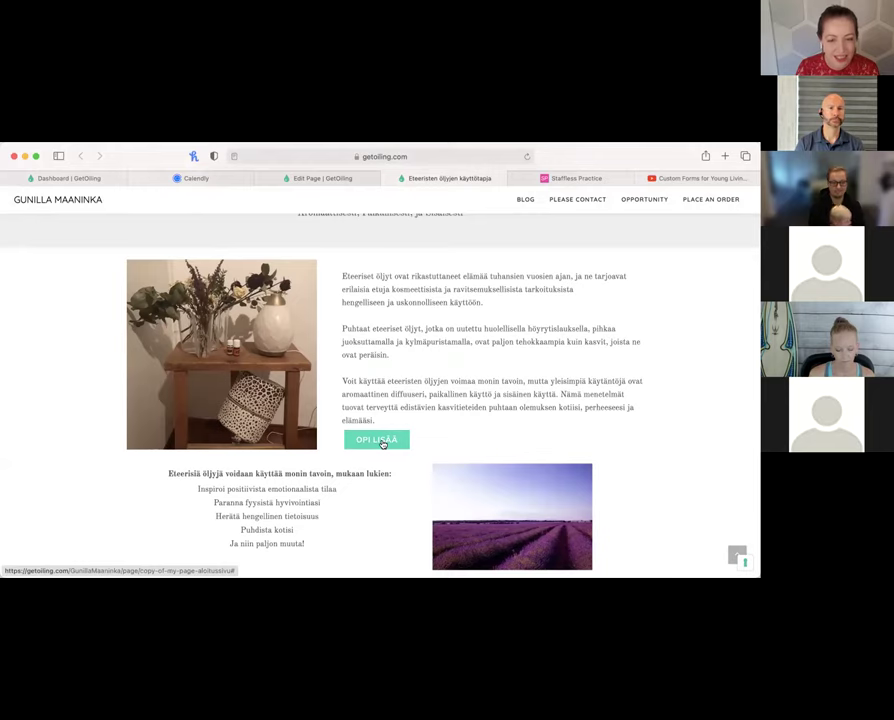
scroll(382, 444, down, 1)
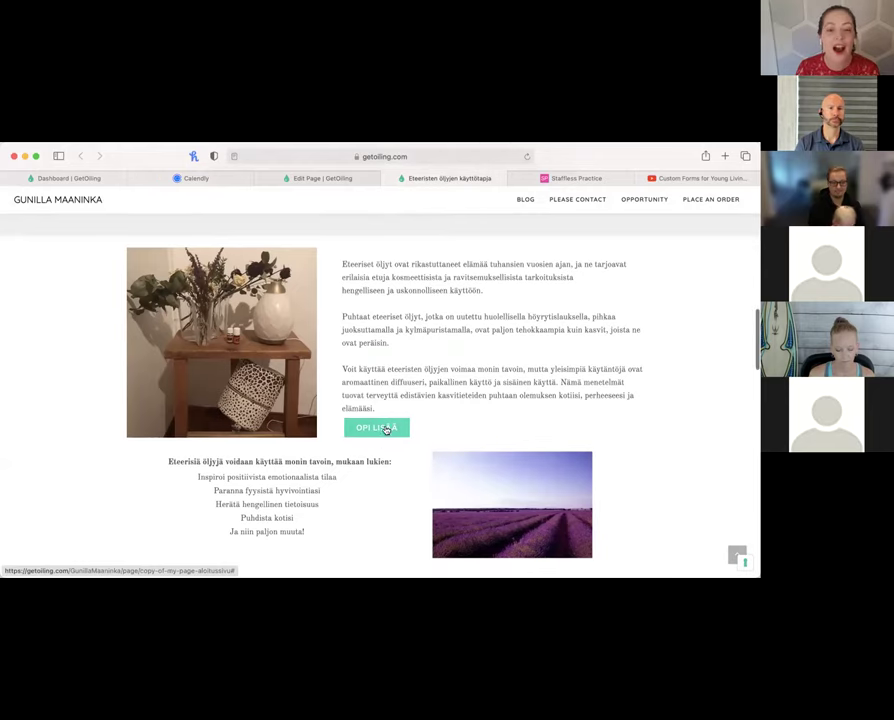
scroll(391, 427, down, 5)
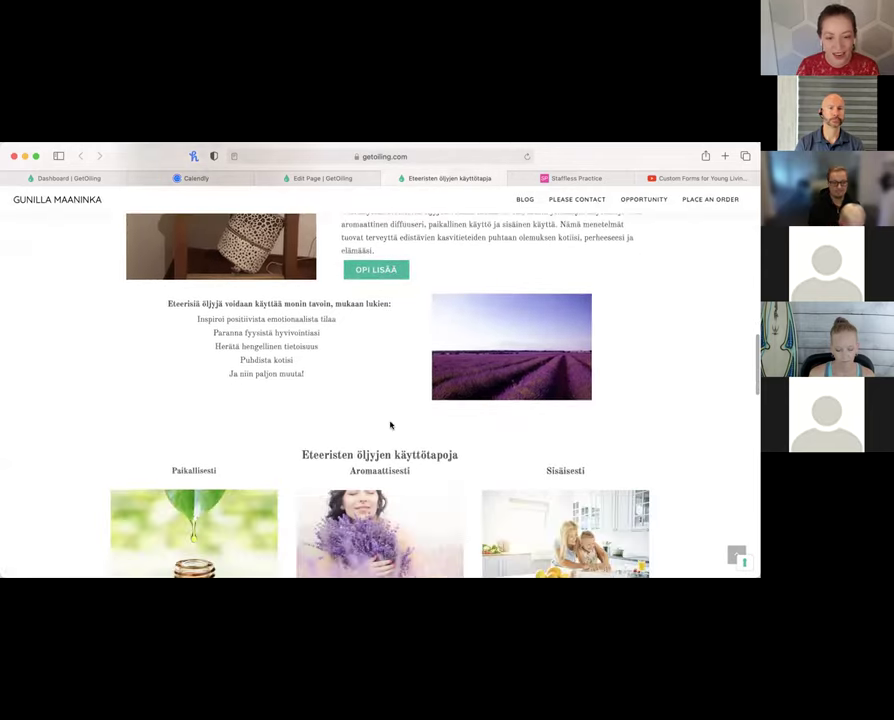
scroll(391, 427, down, 3)
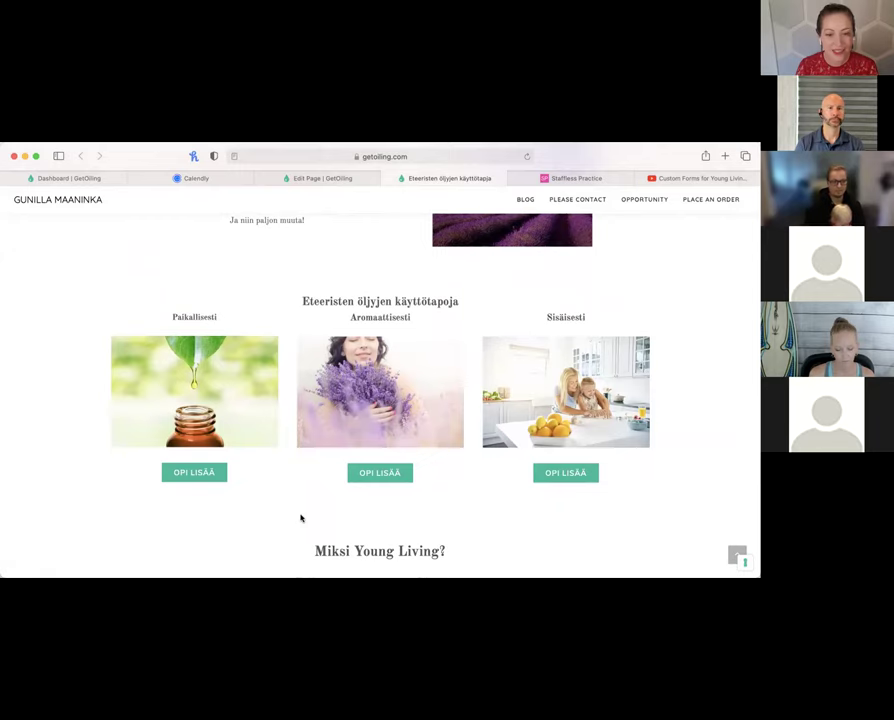
scroll(301, 518, down, 1)
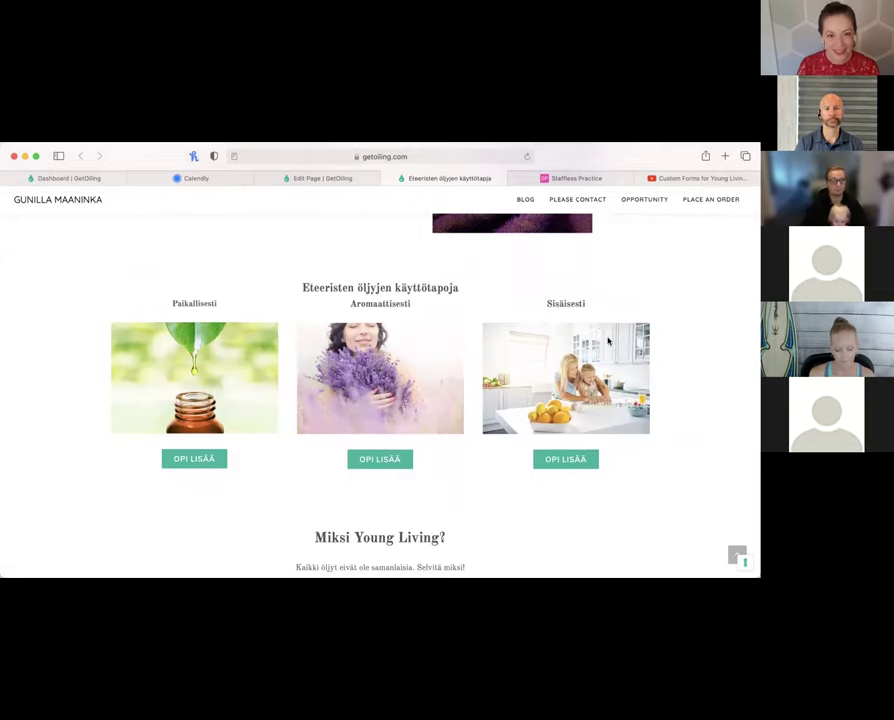
scroll(608, 355, down, 2)
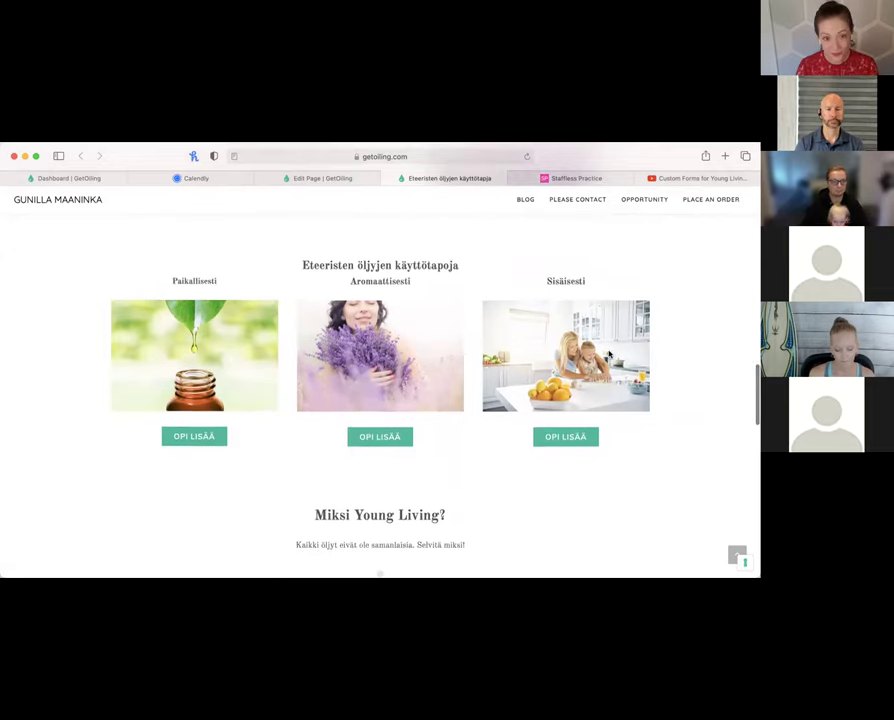
scroll(608, 355, down, 1)
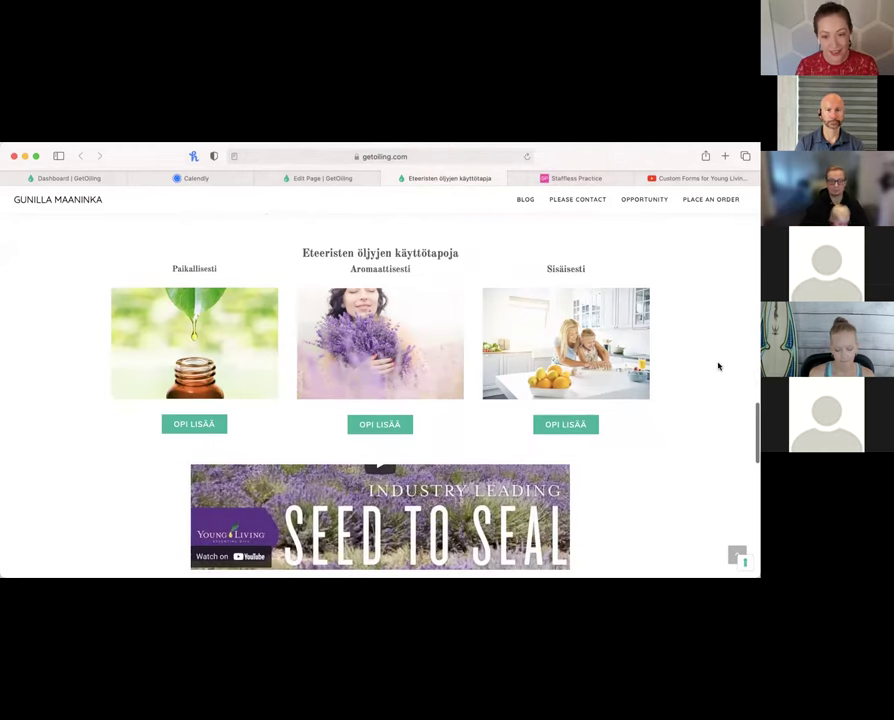
scroll(720, 366, up, 5)
scroll(718, 366, down, 5)
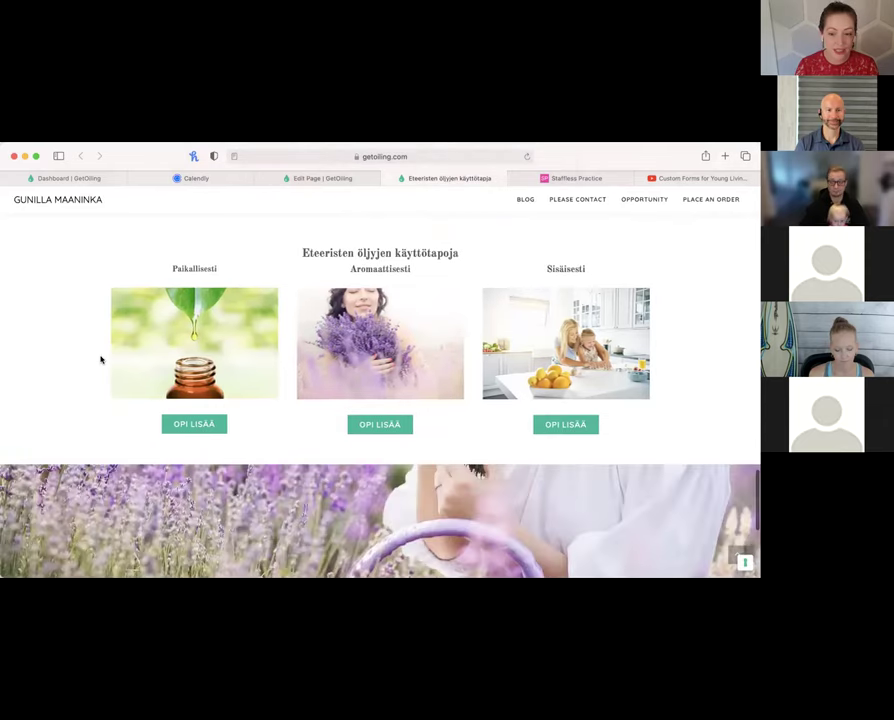
scroll(100, 359, down, 2)
scroll(100, 359, down, 2)
scroll(100, 359, up, 3)
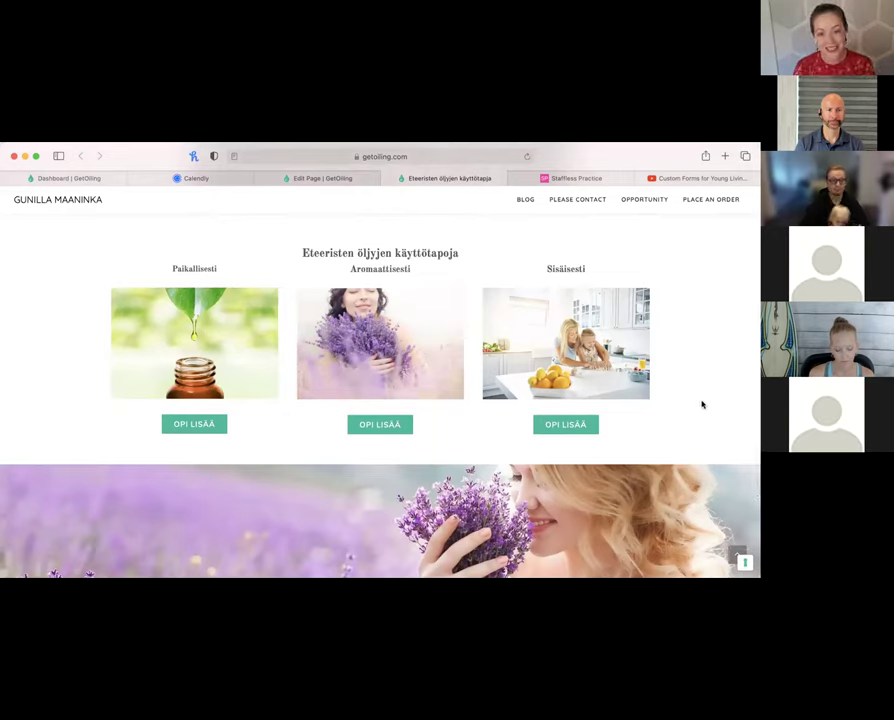
click(197, 427)
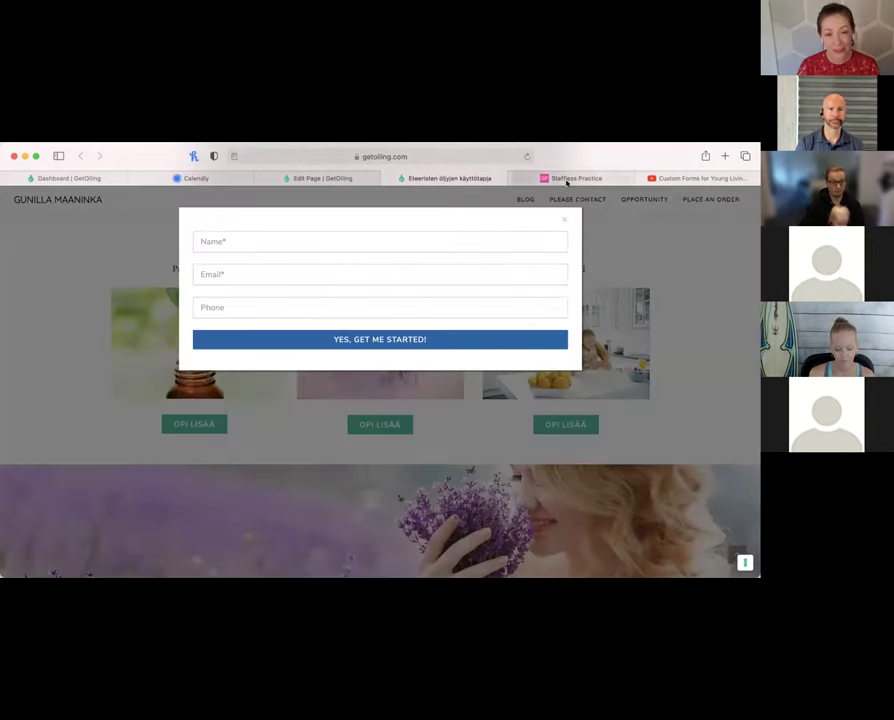
Step: Back in the page editor, view the preset link destinations for the "Opi lisää" button in the essential oils introduction
click(322, 178)
scroll(313, 491, down, 1)
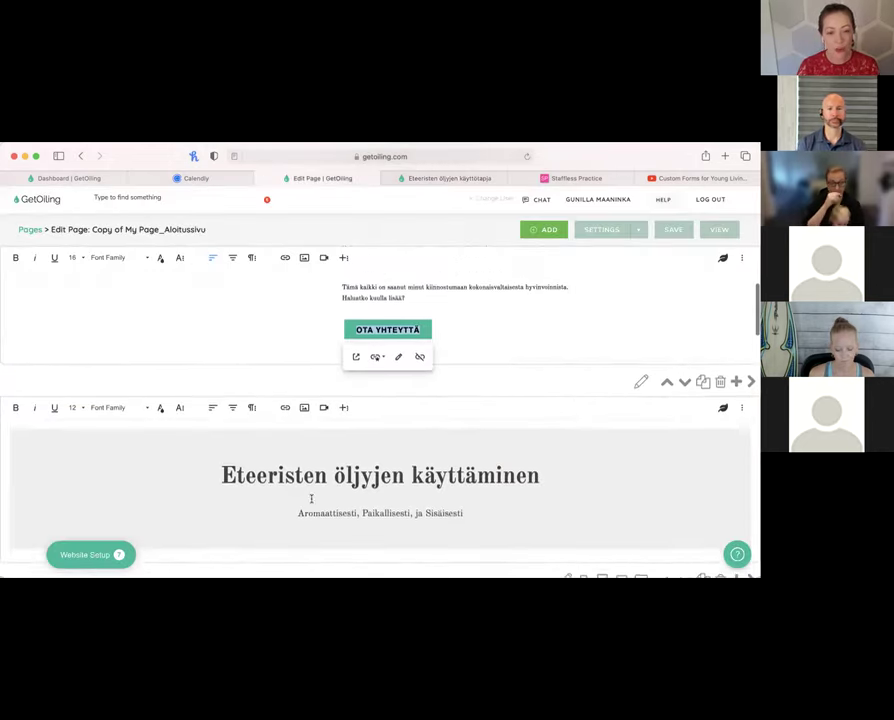
scroll(321, 488, down, 10)
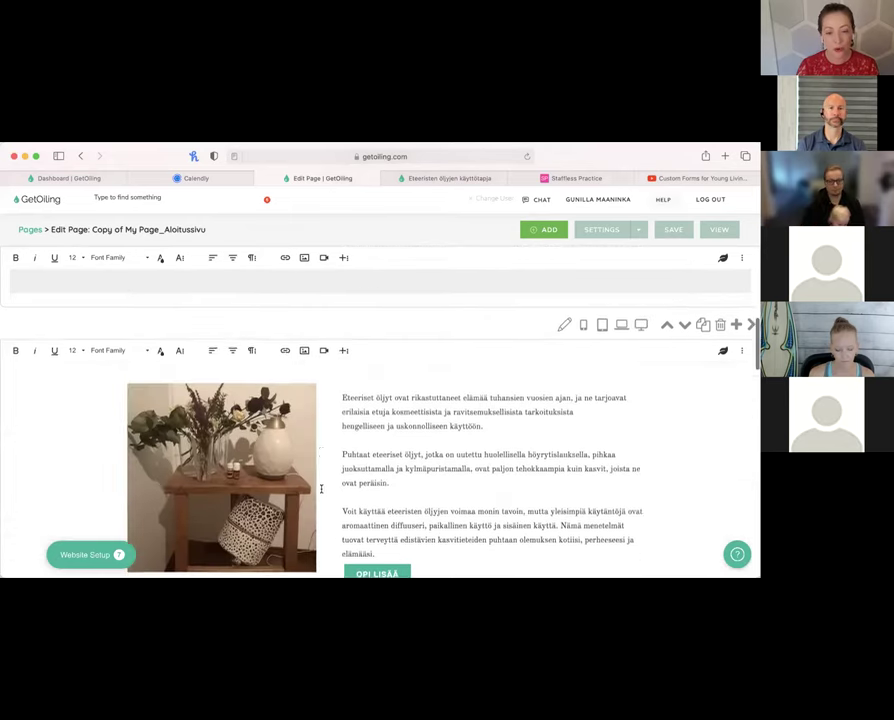
scroll(321, 488, up, 3)
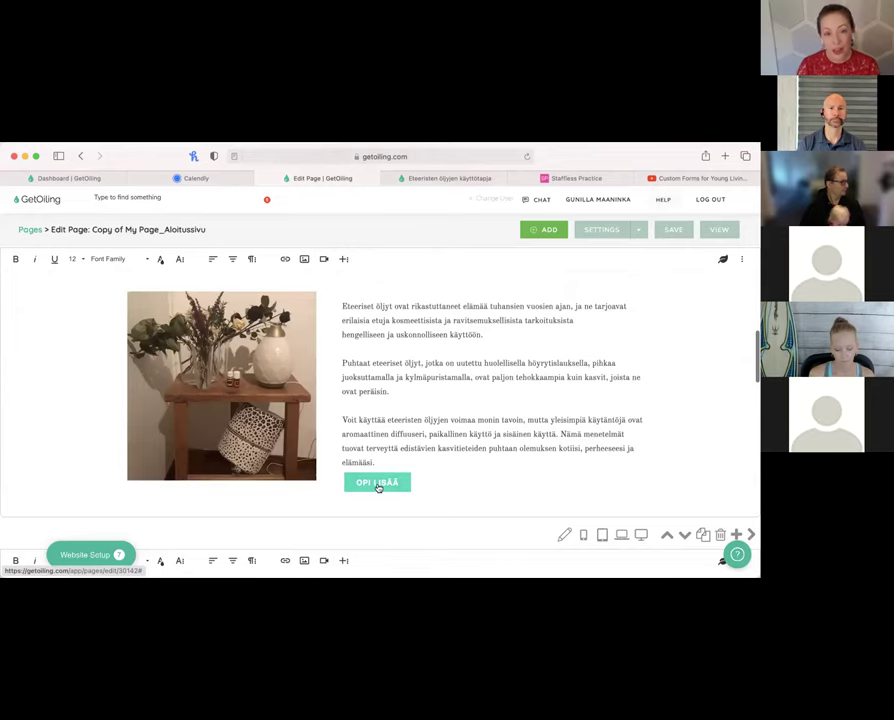
click(378, 484)
click(390, 512)
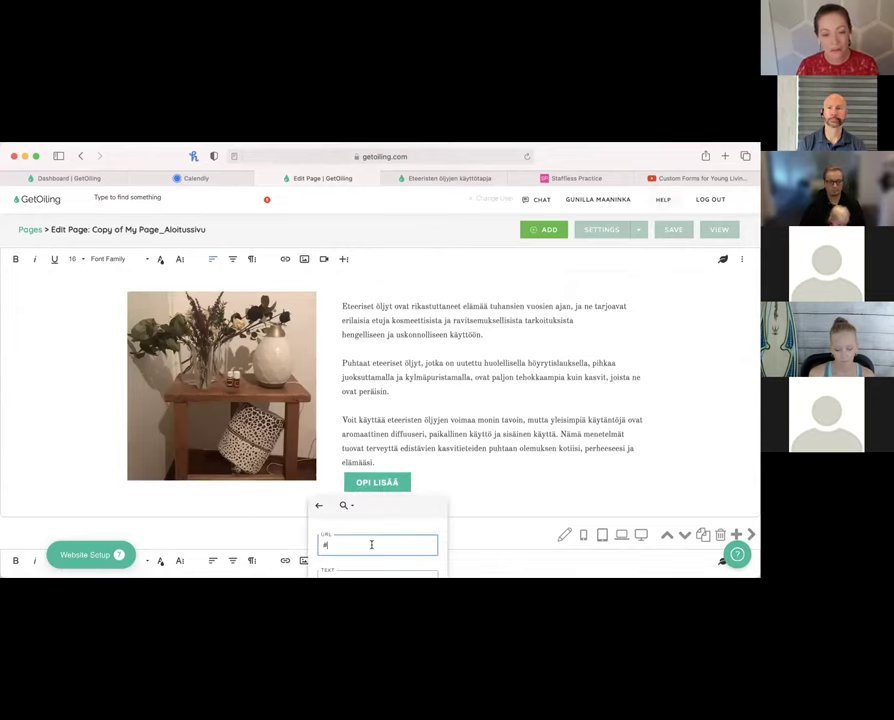
scroll(371, 544, down, 3)
scroll(371, 544, down, 2)
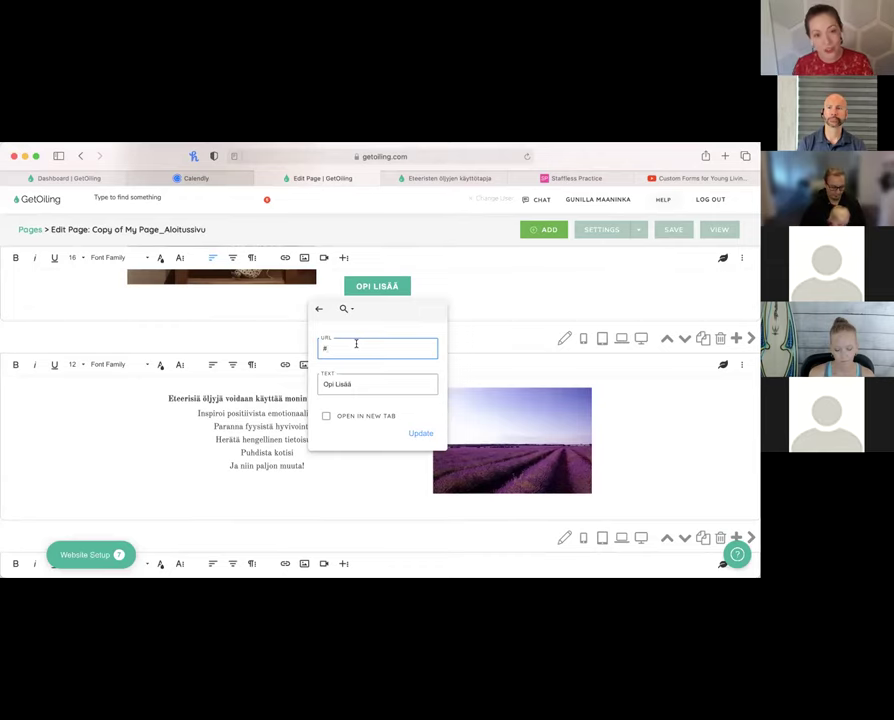
click(345, 309)
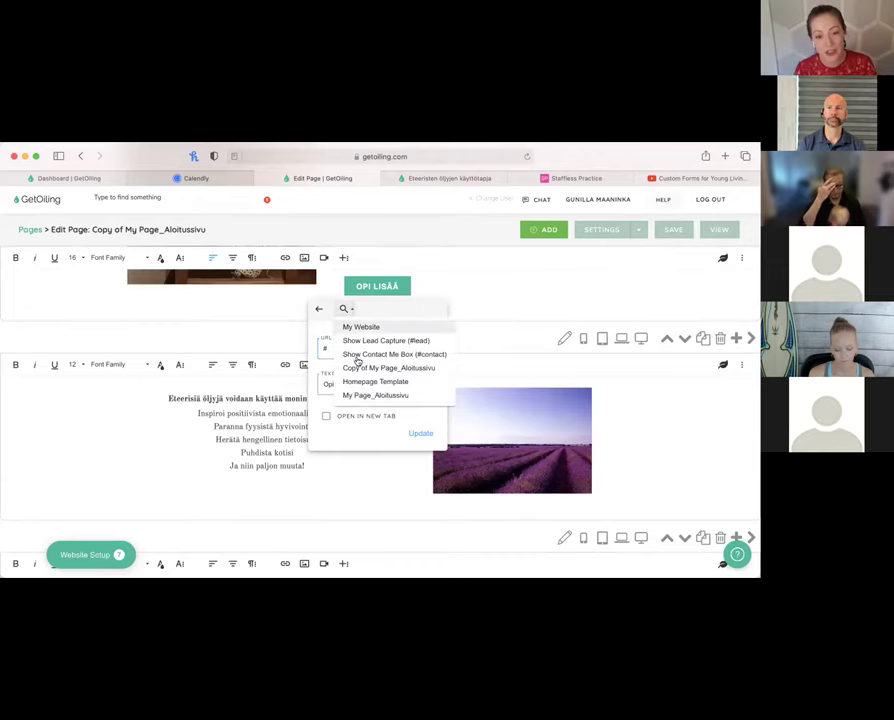
scroll(364, 380, down, 1)
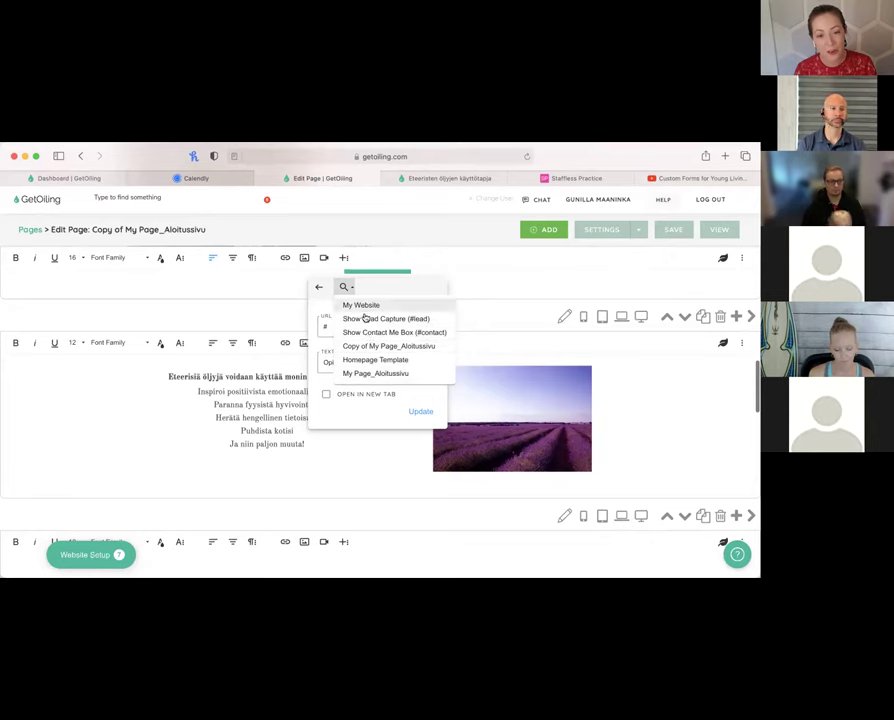
scroll(476, 292, up, 6)
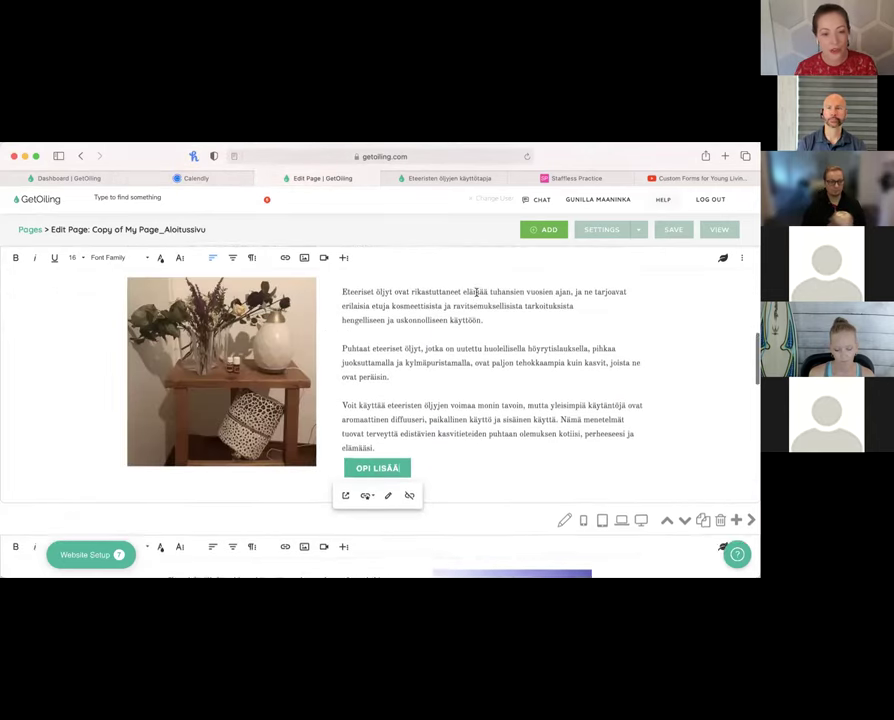
scroll(236, 390, up, 1)
scroll(220, 387, down, 1)
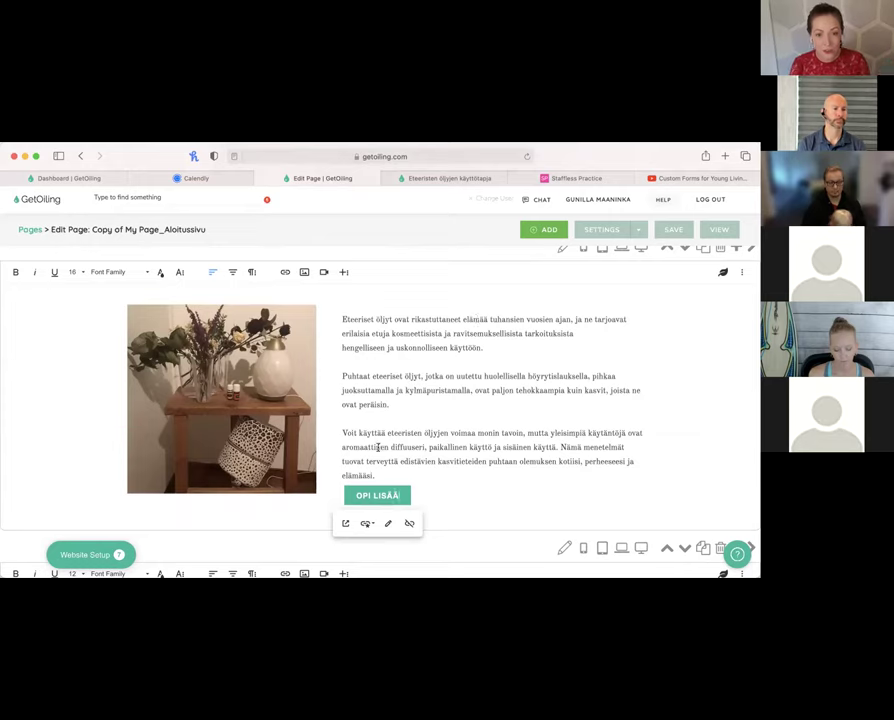
Step: Link that "Opi lisää" button to the preset page My Page_Aloitussivu and update it
click(388, 523)
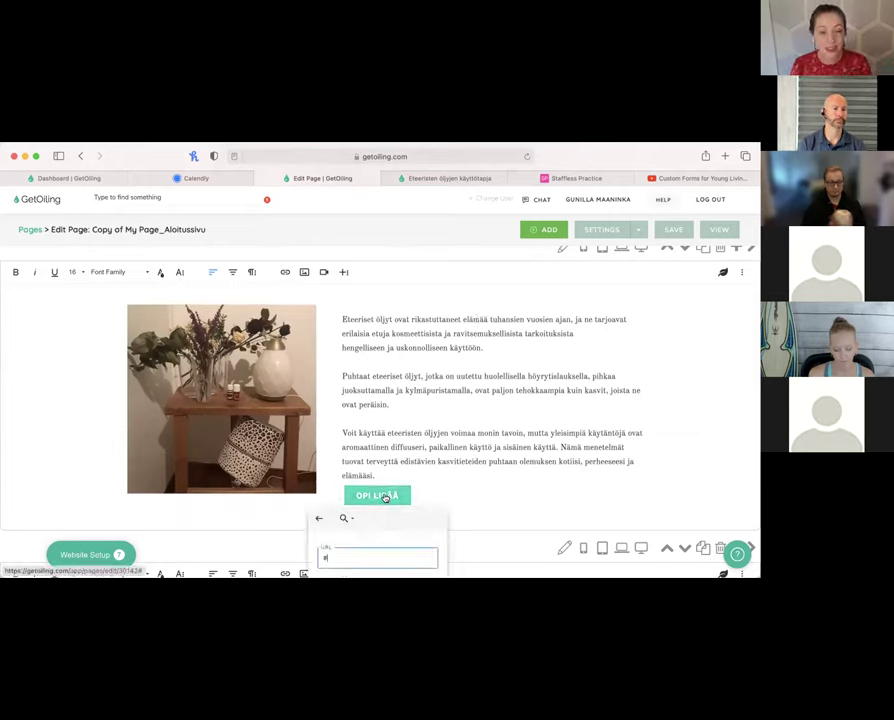
scroll(385, 498, down, 5)
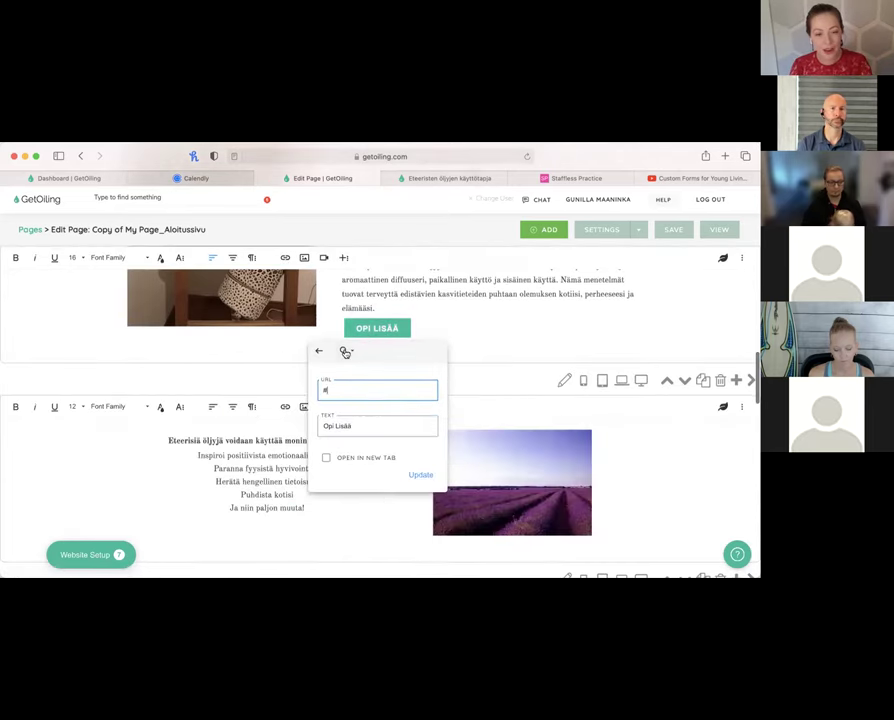
click(344, 353)
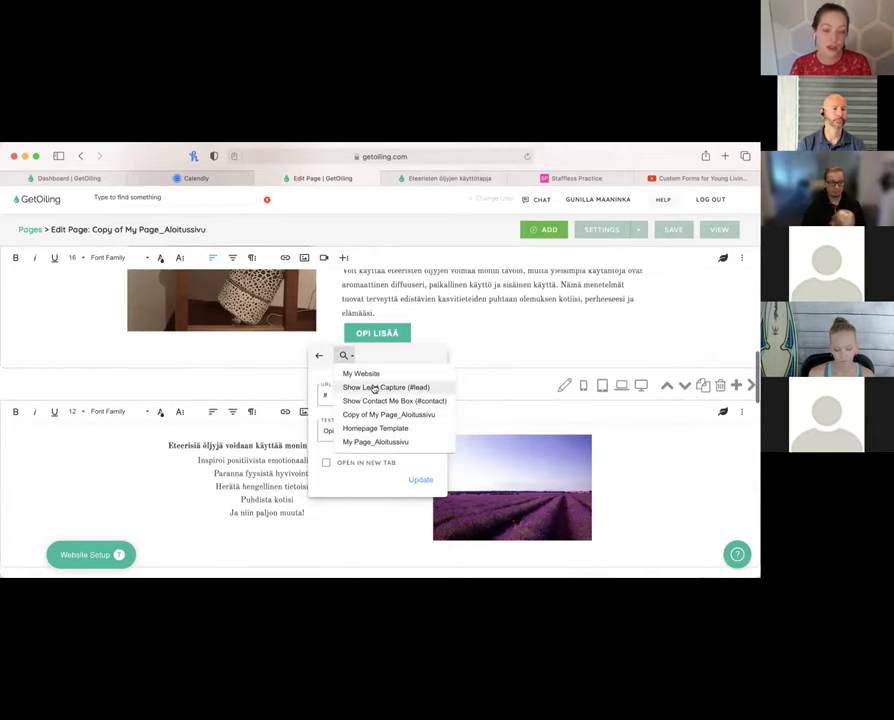
click(390, 441)
click(421, 481)
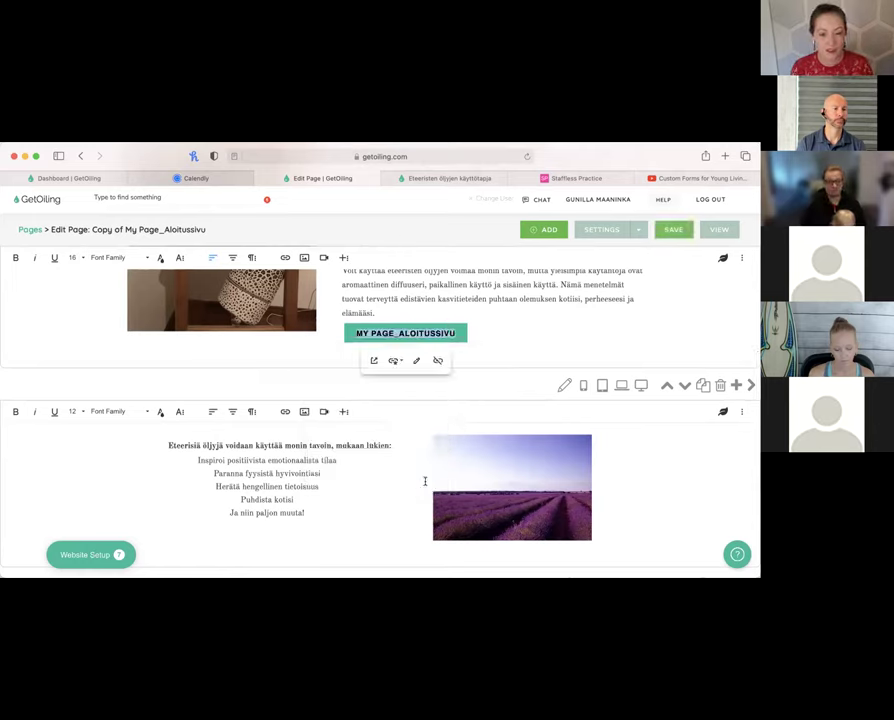
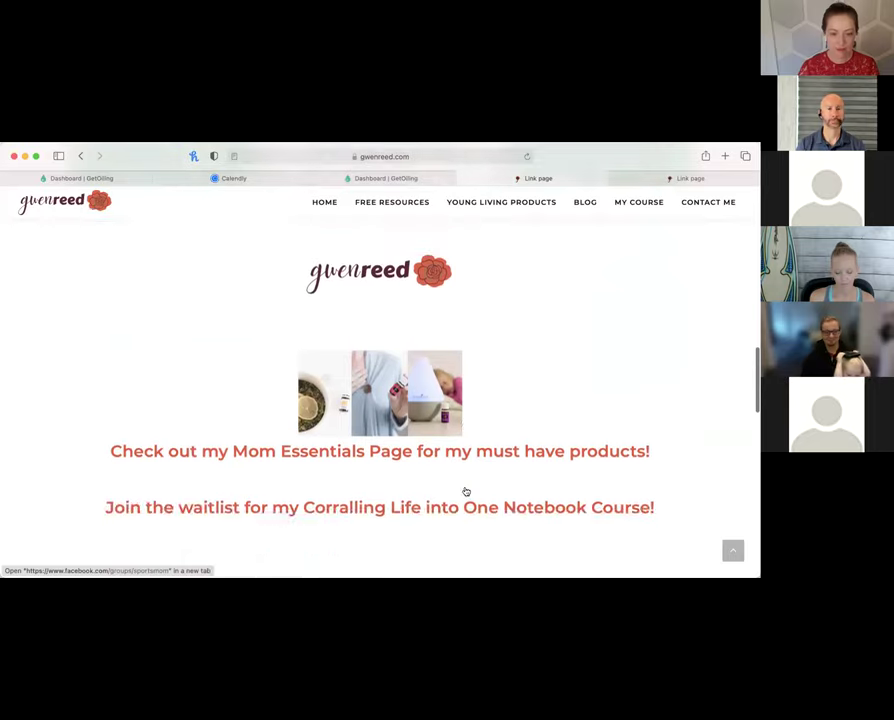
Step: Look over the other site's live Link page down to its footer and back to the beginning
scroll(465, 491, down, 15)
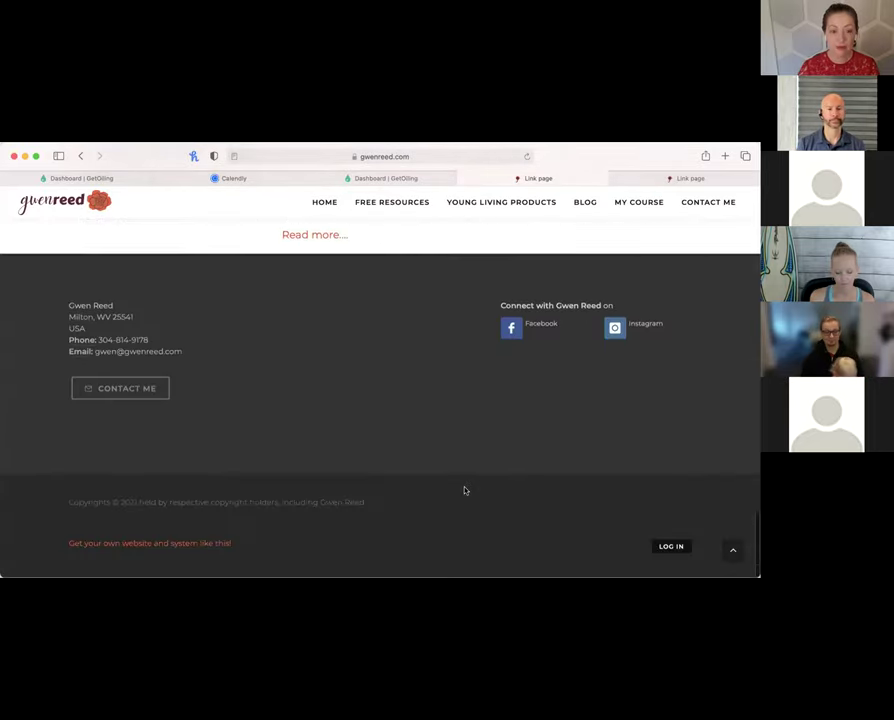
scroll(465, 490, up, 20)
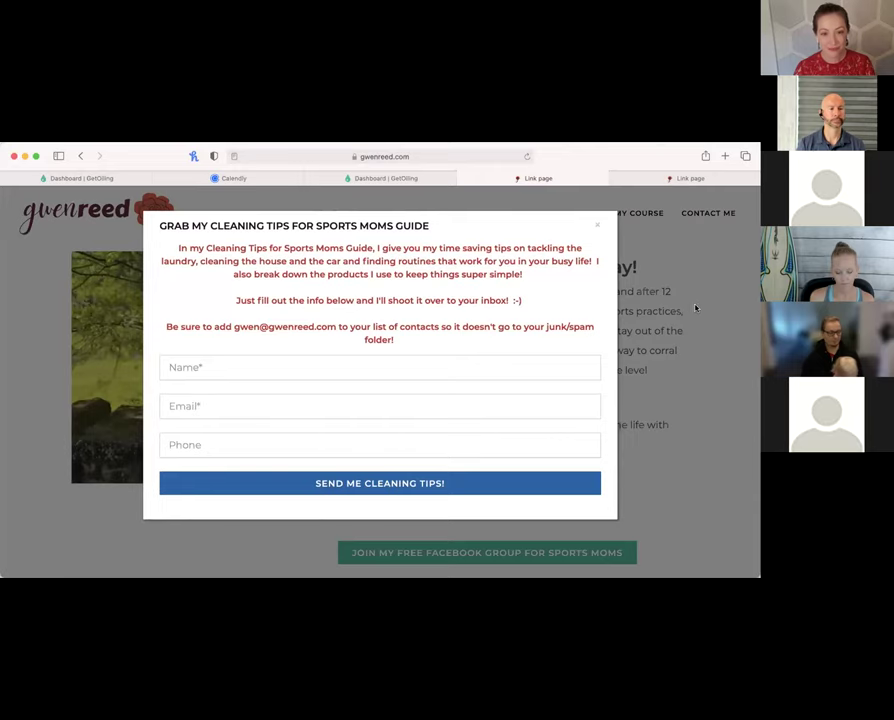
Step: Switch to the second member's dashboard and open the My Site settings
click(418, 177)
scroll(176, 394, down, 10)
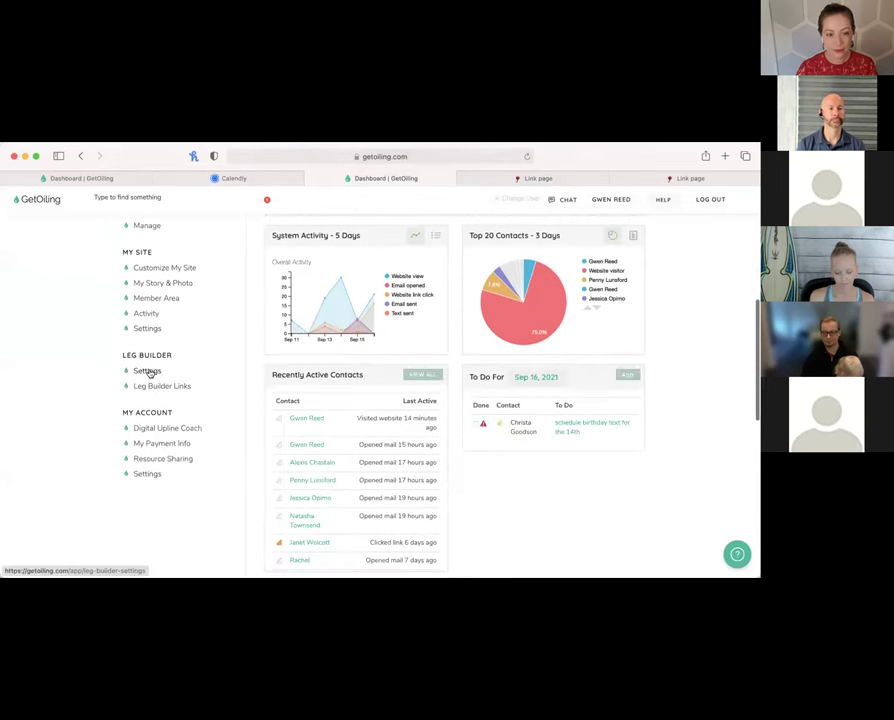
click(146, 329)
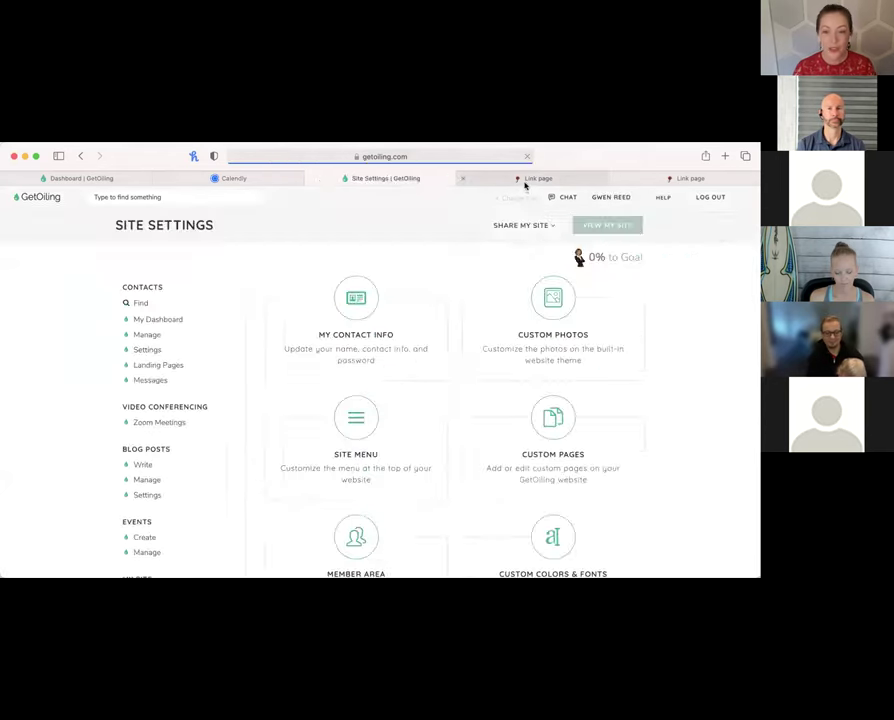
Step: Check the live Link page behind its lead capture popup, and view the member's live site from Site Settings
click(525, 182)
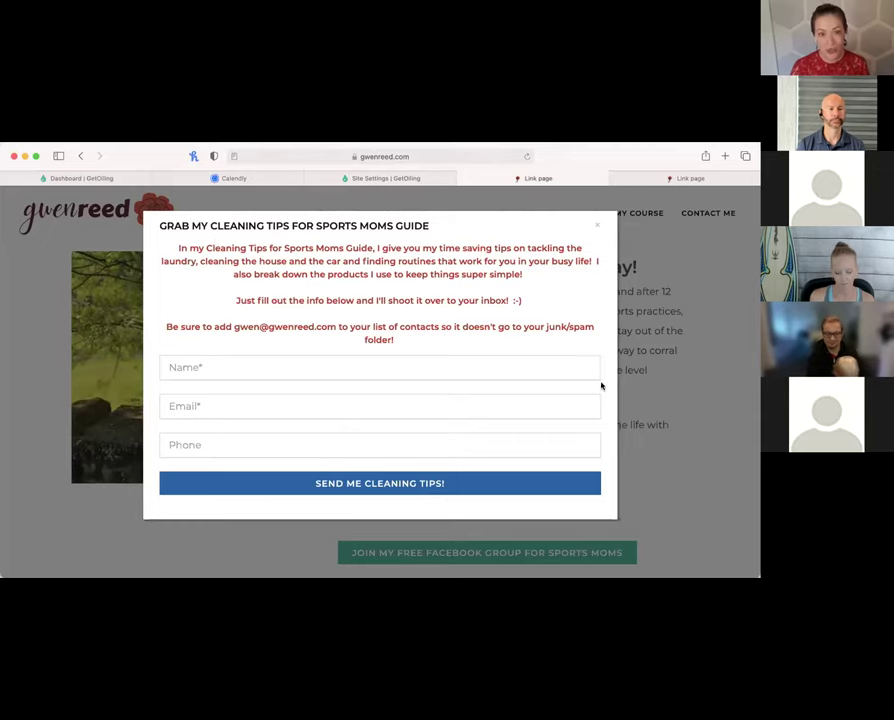
click(656, 430)
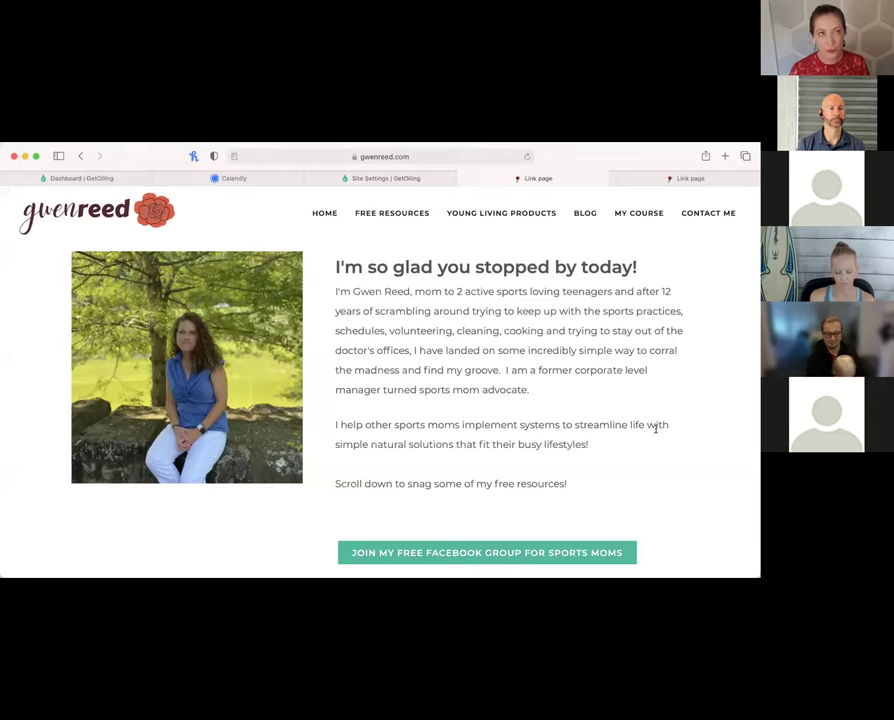
click(354, 177)
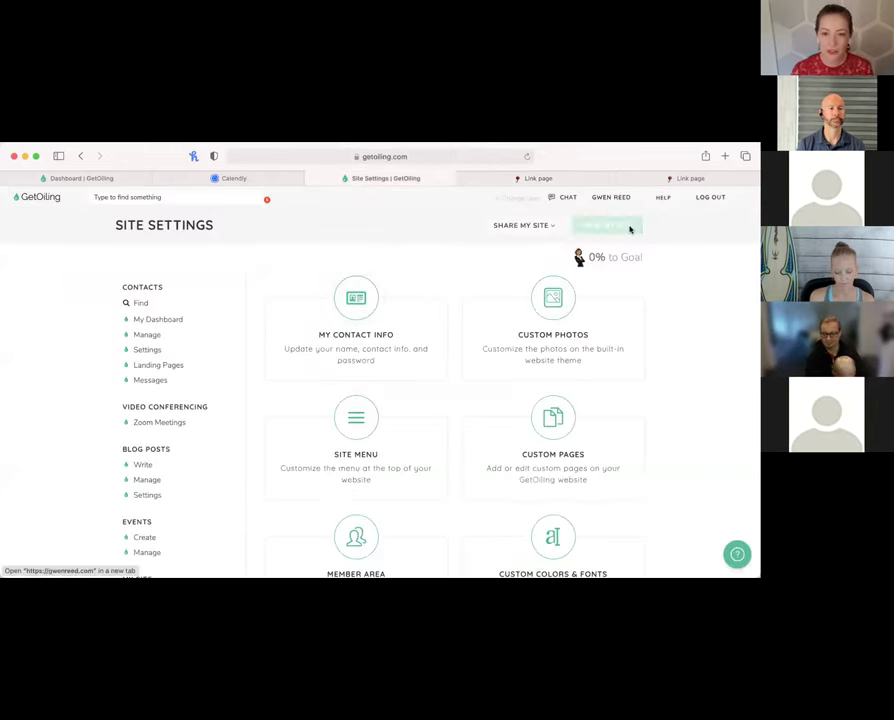
click(630, 229)
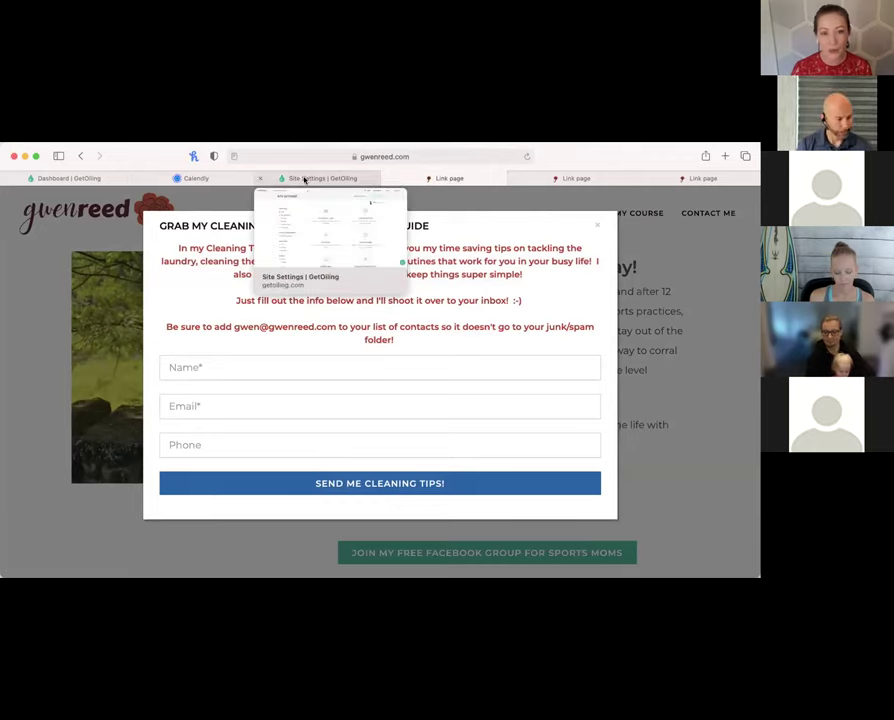
Step: Look through the site's custom page list and open Link page for editing
click(312, 179)
click(566, 434)
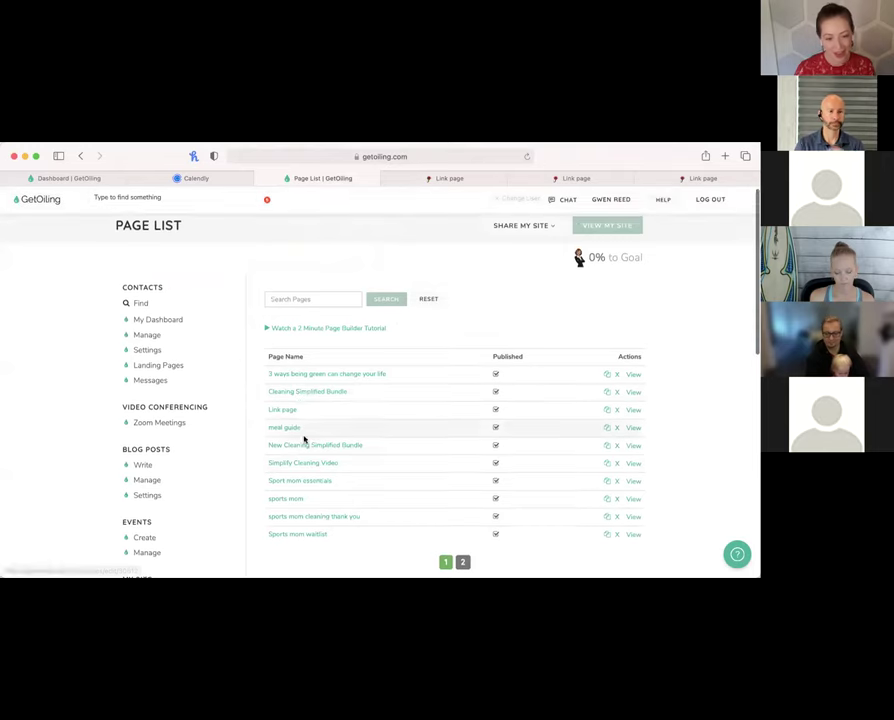
scroll(306, 400, down, 1)
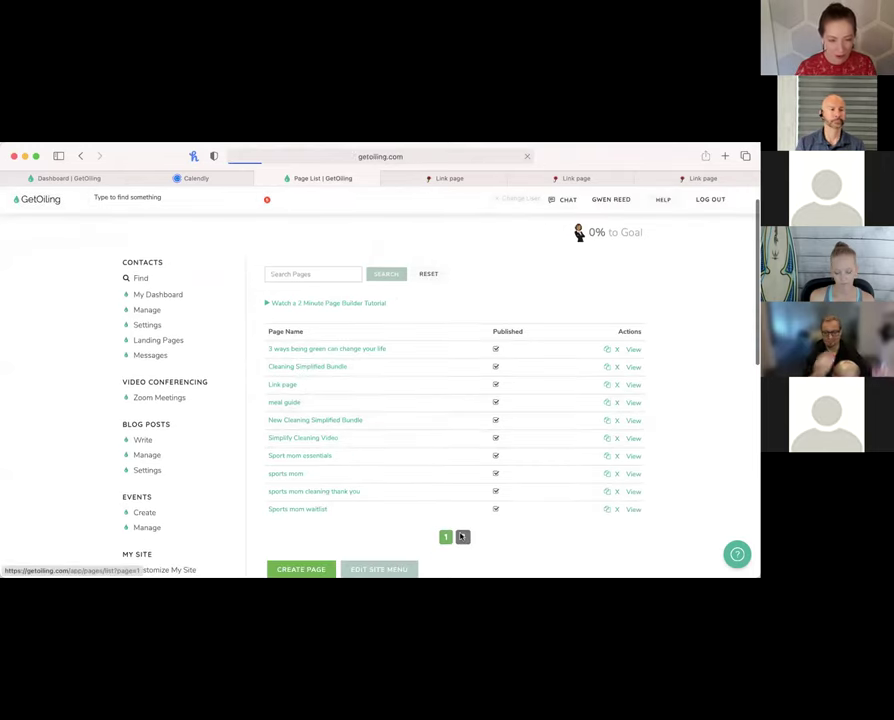
click(462, 537)
click(446, 402)
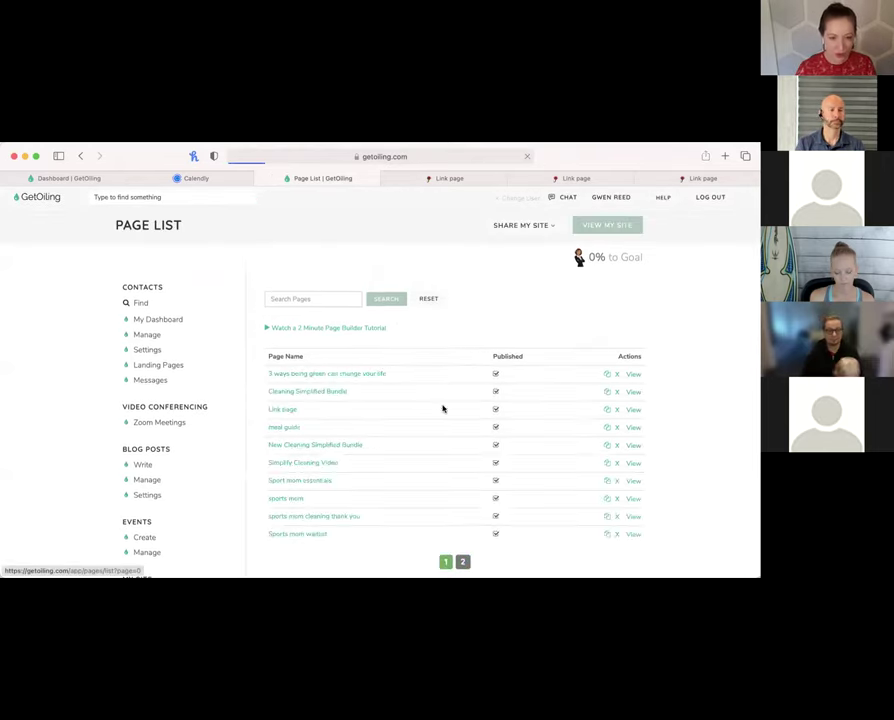
click(286, 409)
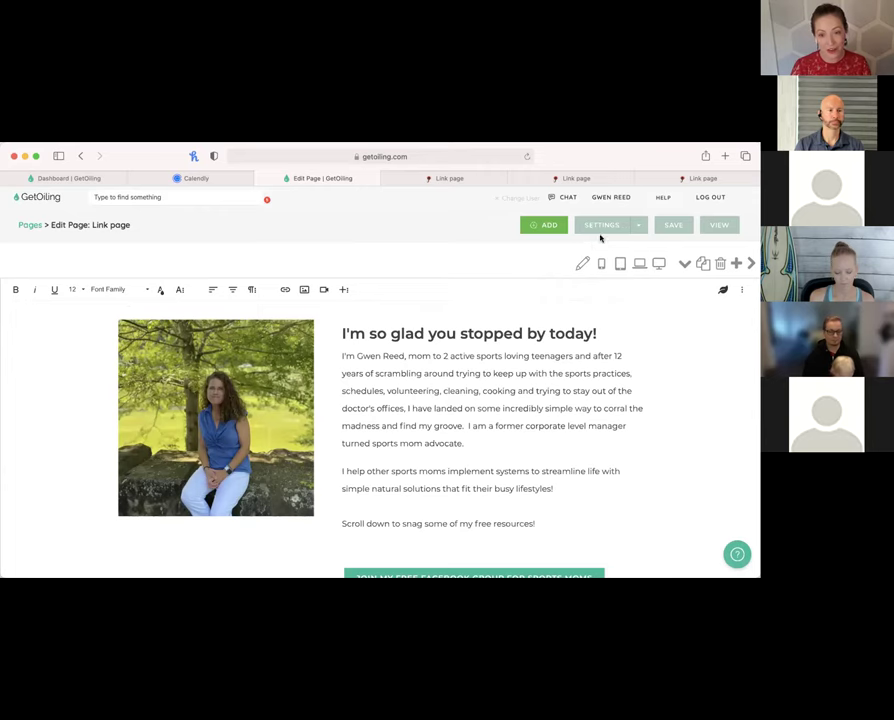
Step: In the page settings, change both the page name and the title bar text to Home
click(605, 229)
click(231, 263)
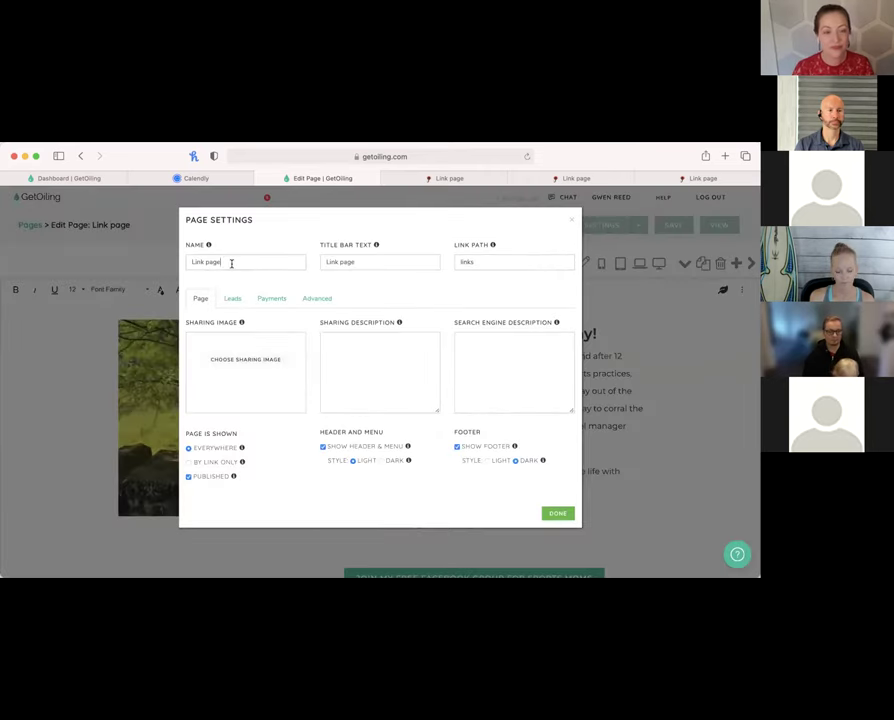
text(HOm)
key(BackSpace)
key(BackSpace)
key(BackSpace)
text(Ho)
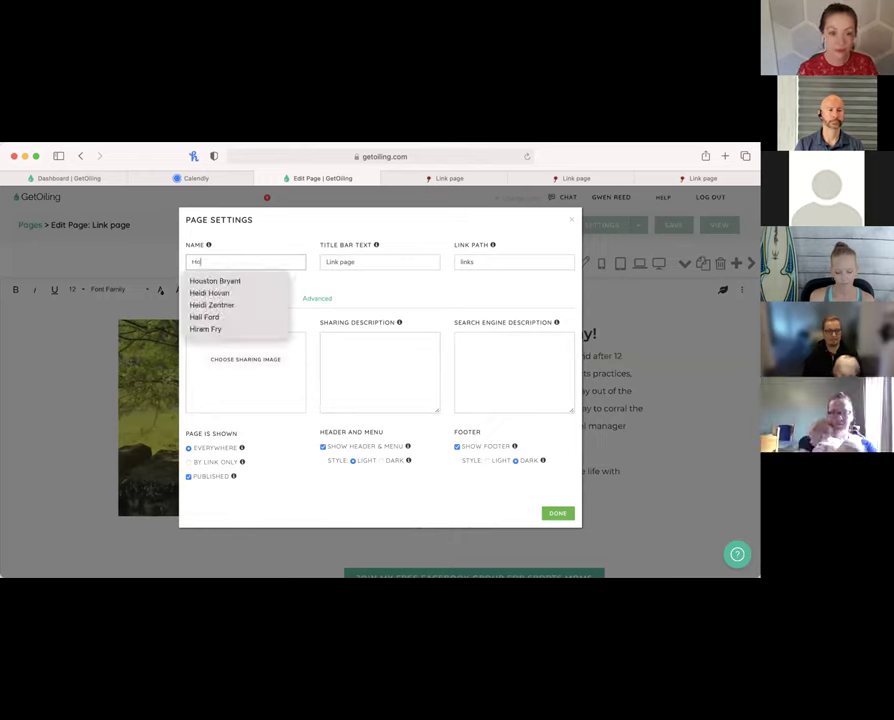
text(me)
key(Tab)
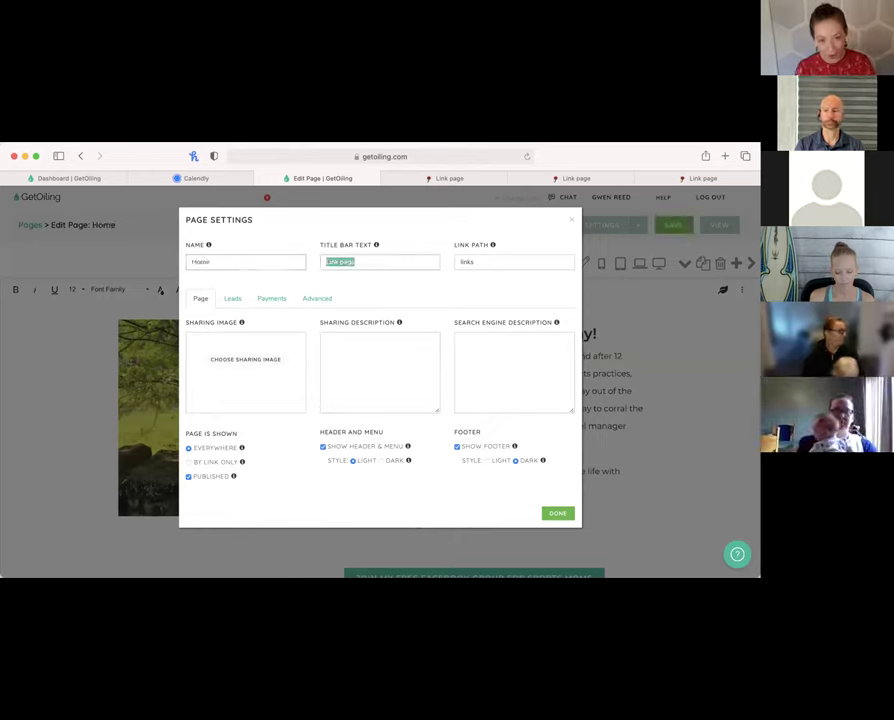
text(Home)
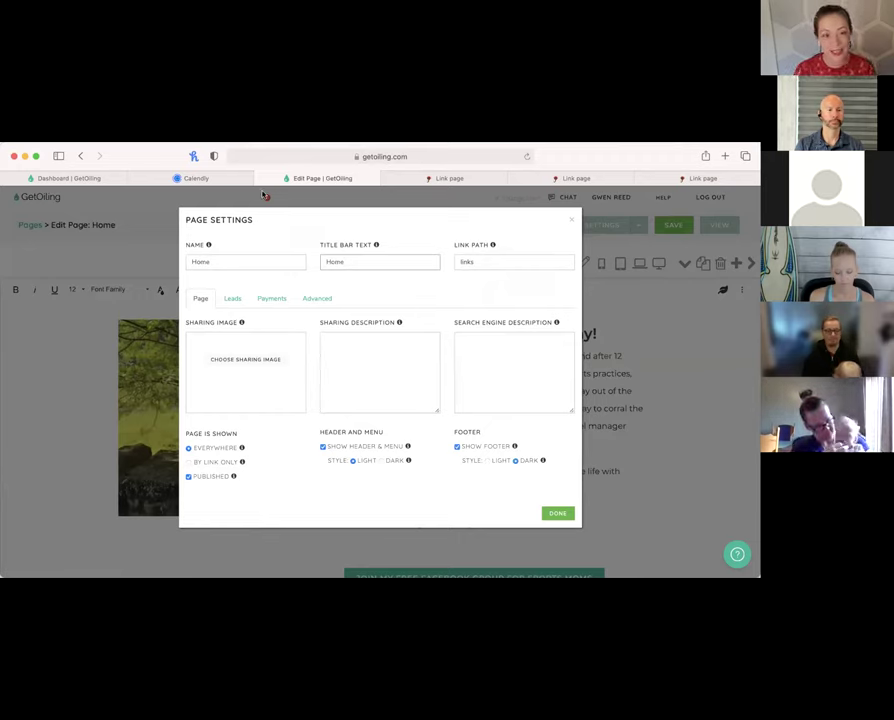
Step: Check the member's Calendly booking details and the live Link page, dismiss its popup, and return to the page settings
click(196, 178)
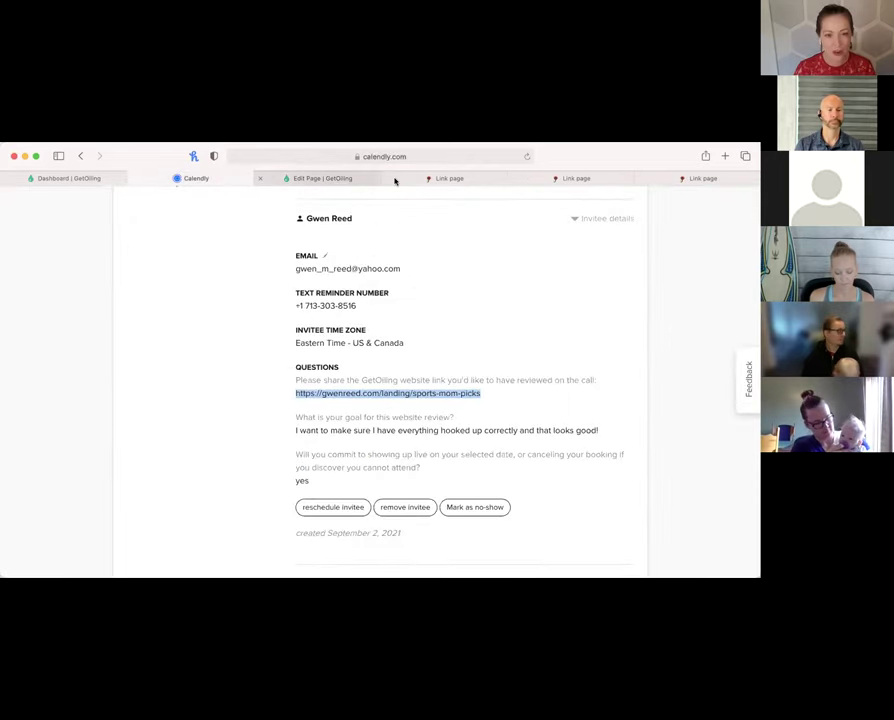
click(463, 179)
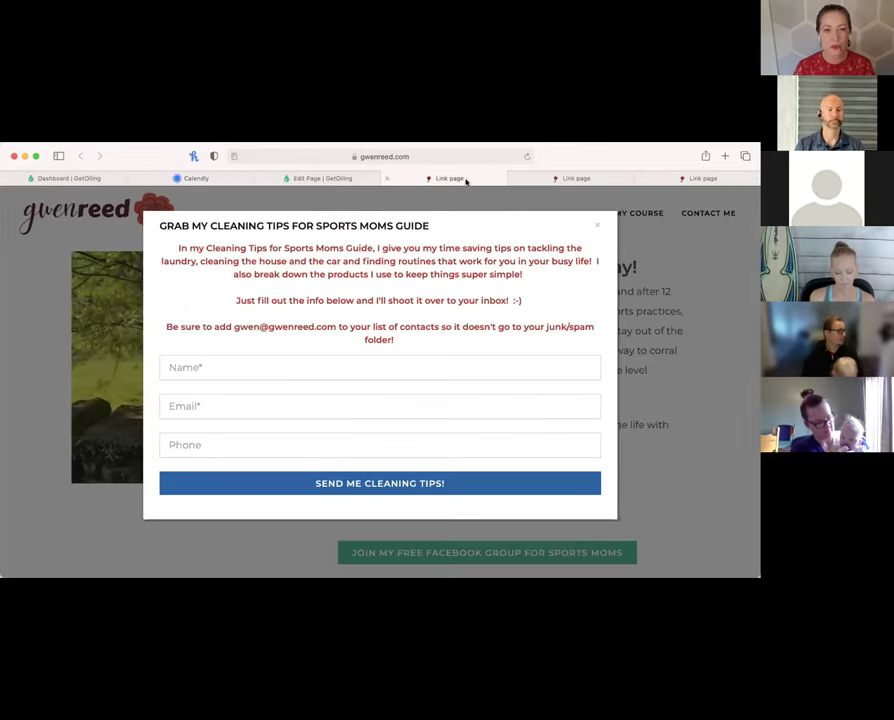
click(597, 227)
key(ctrl+shift+Tab)
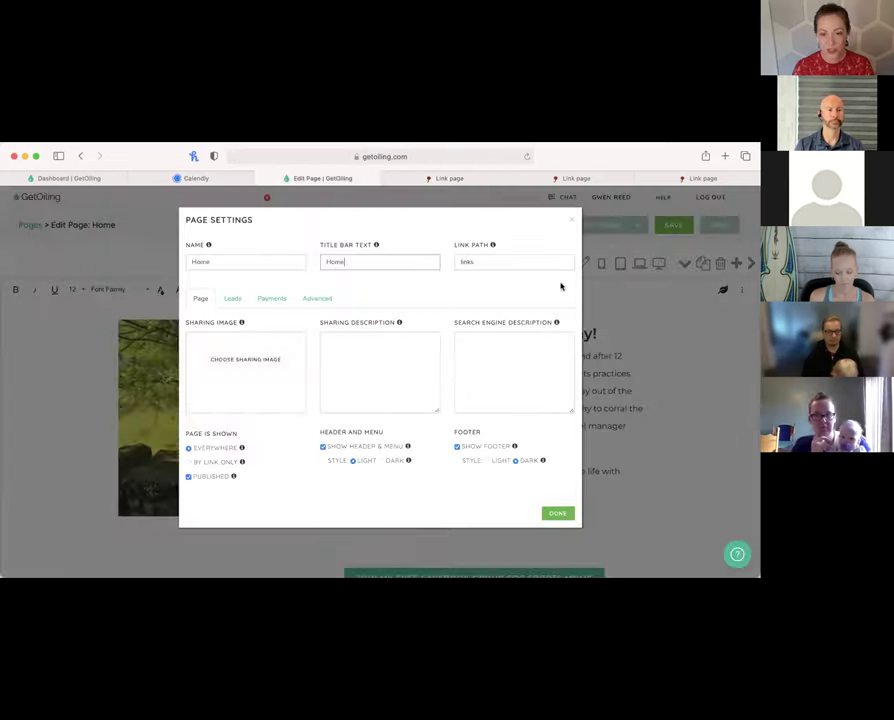
Step: Set the page's link path to homes, close the page settings and save the page
double_click(507, 264)
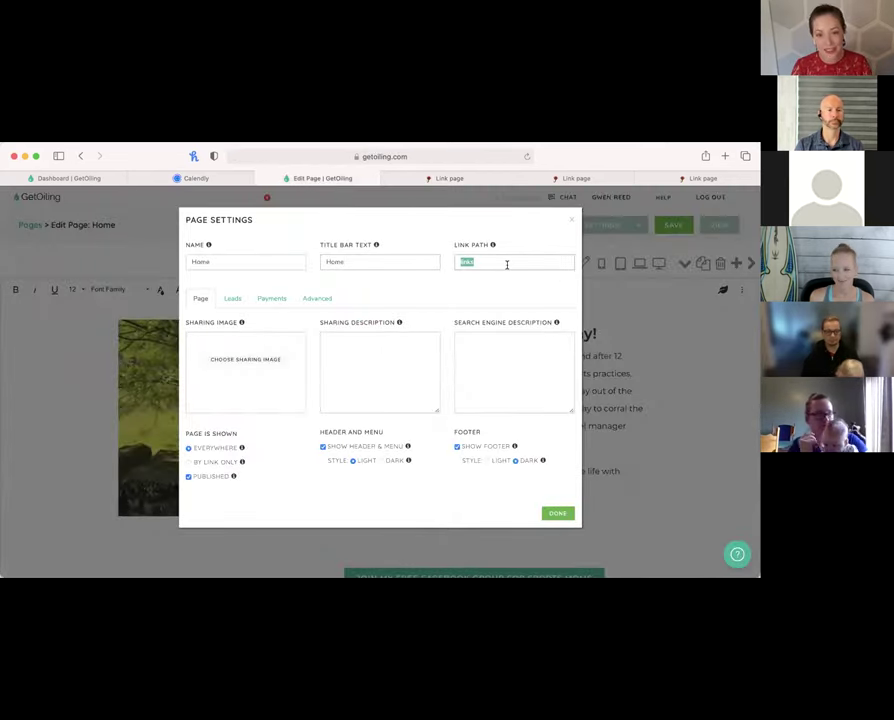
click(492, 264)
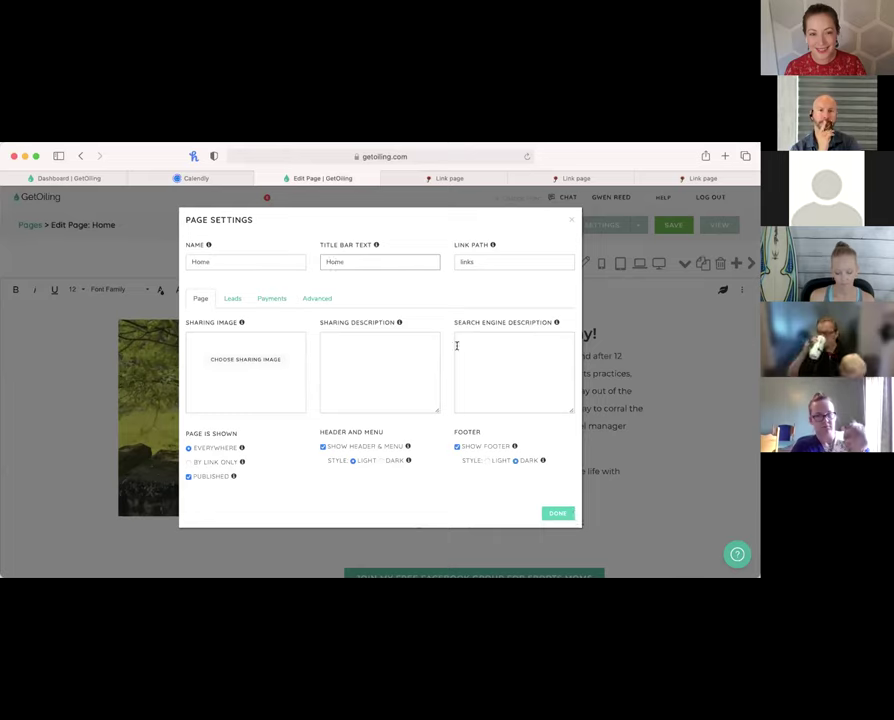
double_click(470, 262)
text(home)
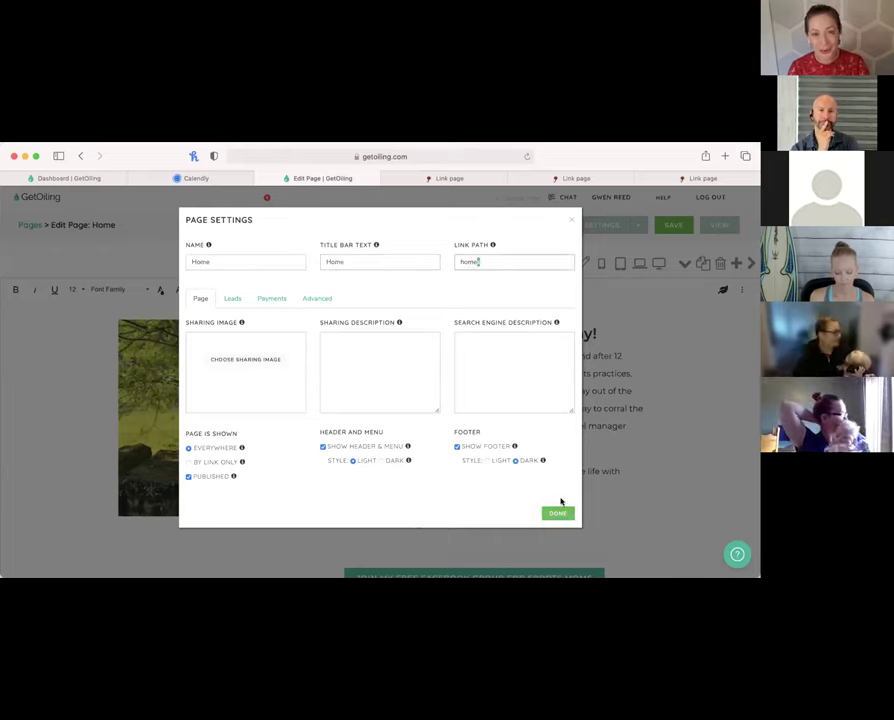
click(552, 515)
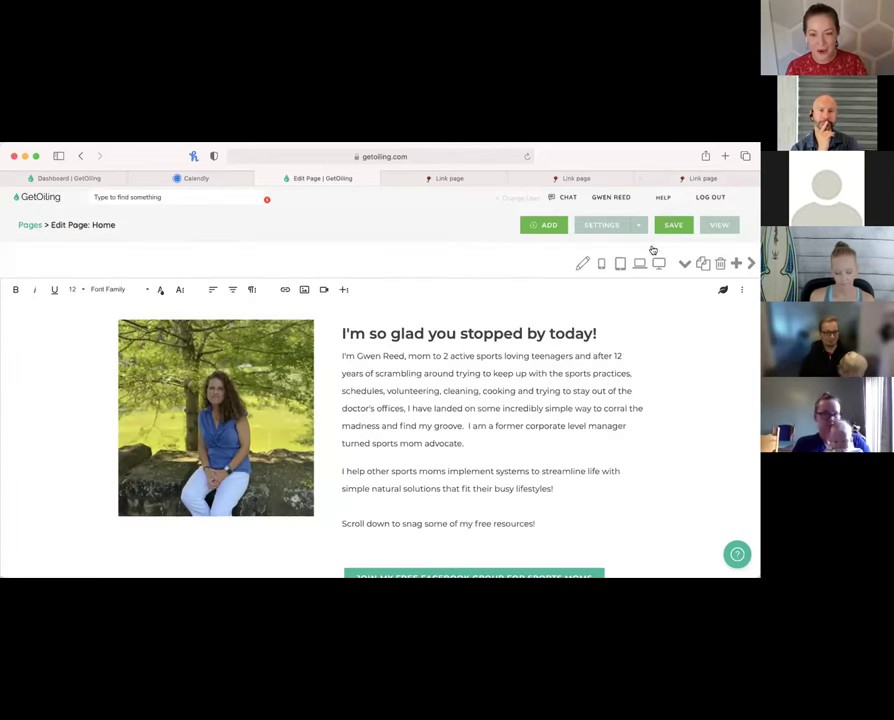
click(673, 225)
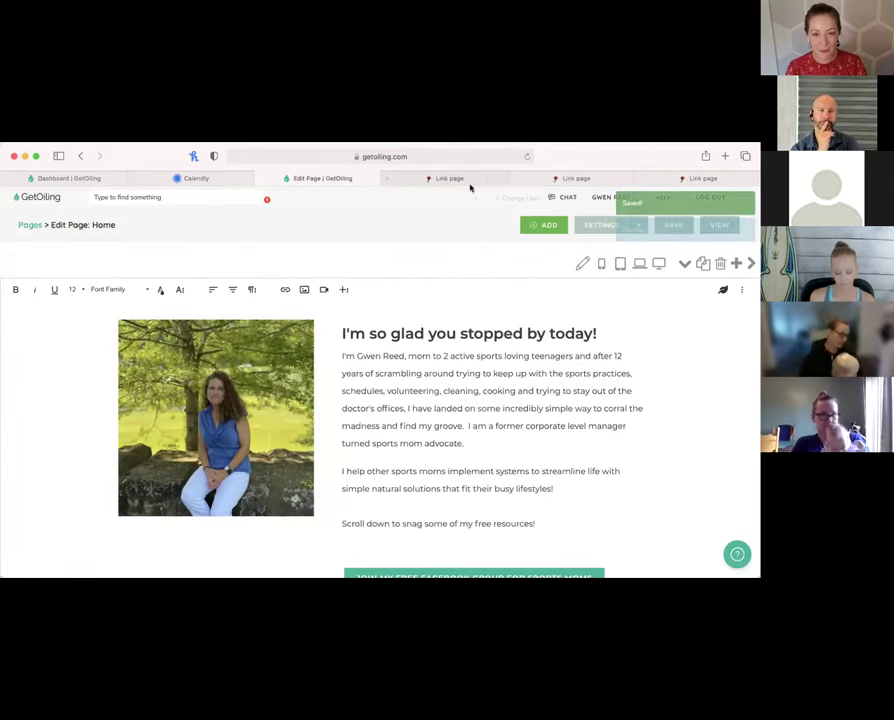
Step: Reload the live page and close the two duplicate Link page tabs
click(466, 180)
click(526, 157)
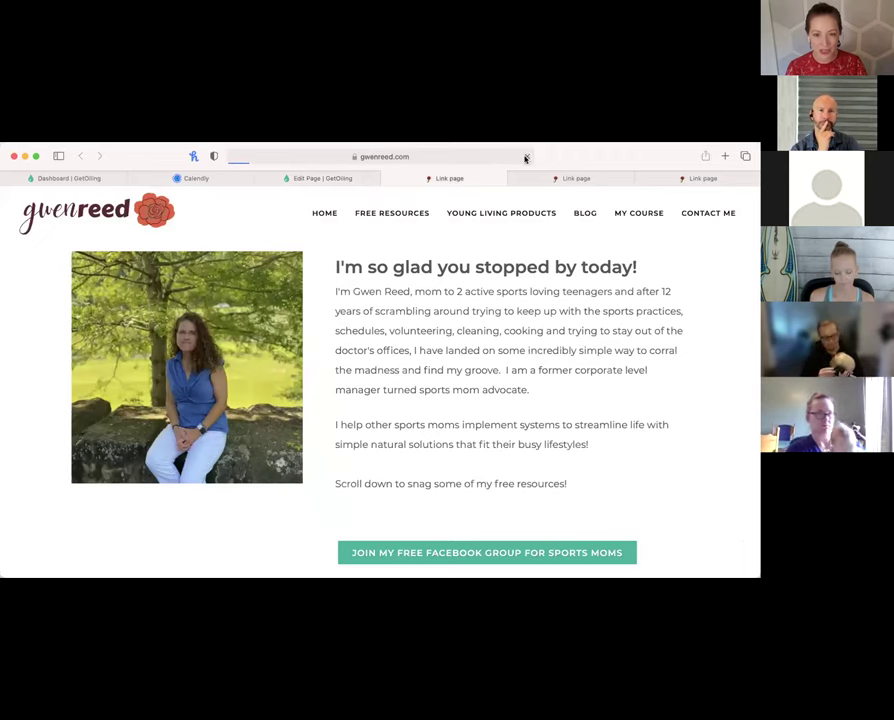
click(513, 179)
click(516, 179)
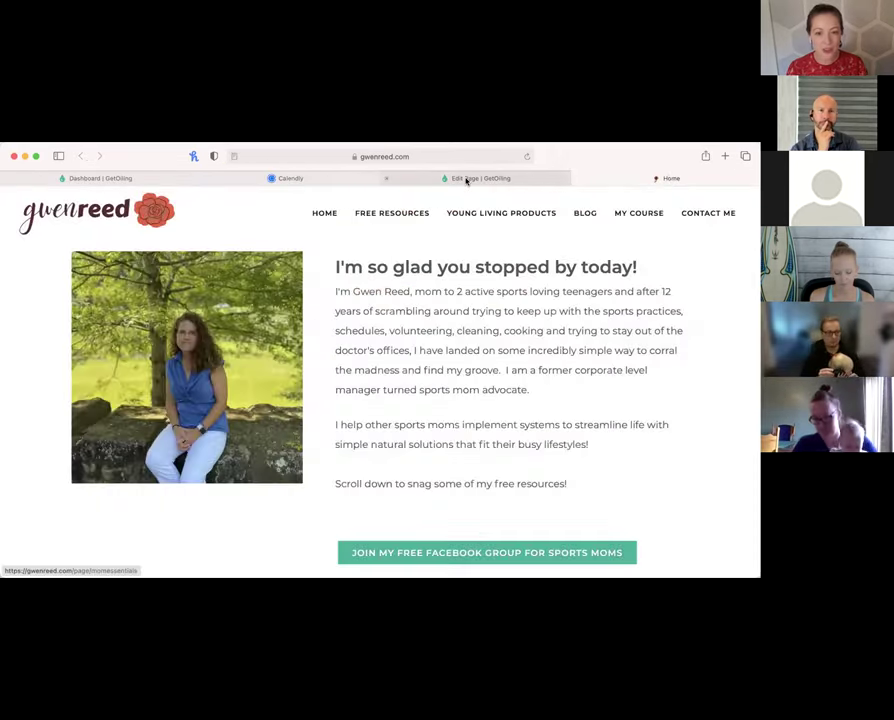
Step: Put the member's full name and a vertical bar before Home in the title bar text, and save the page
click(466, 180)
click(590, 228)
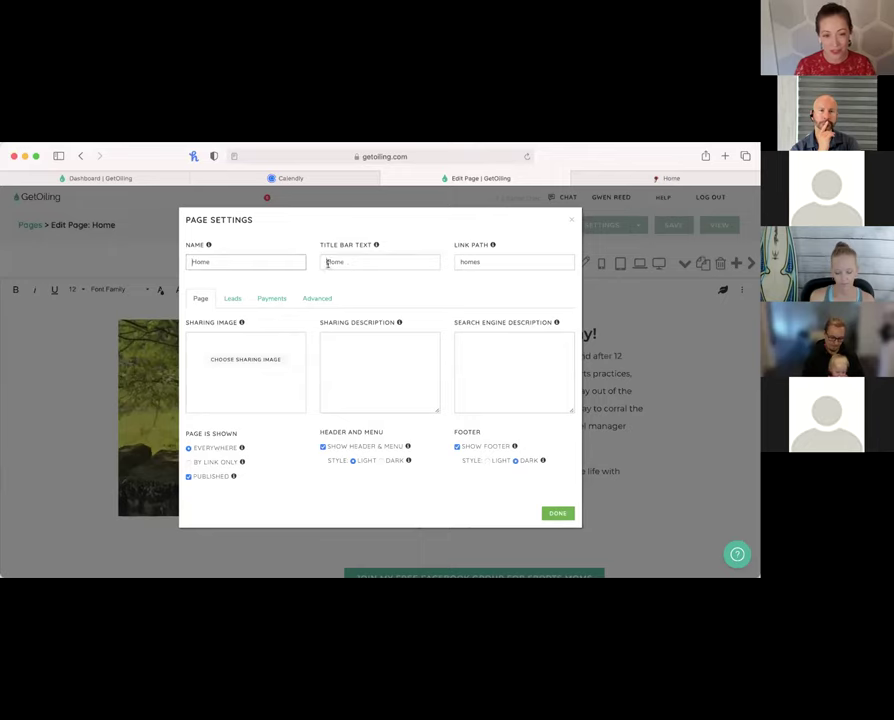
text(Reed |)
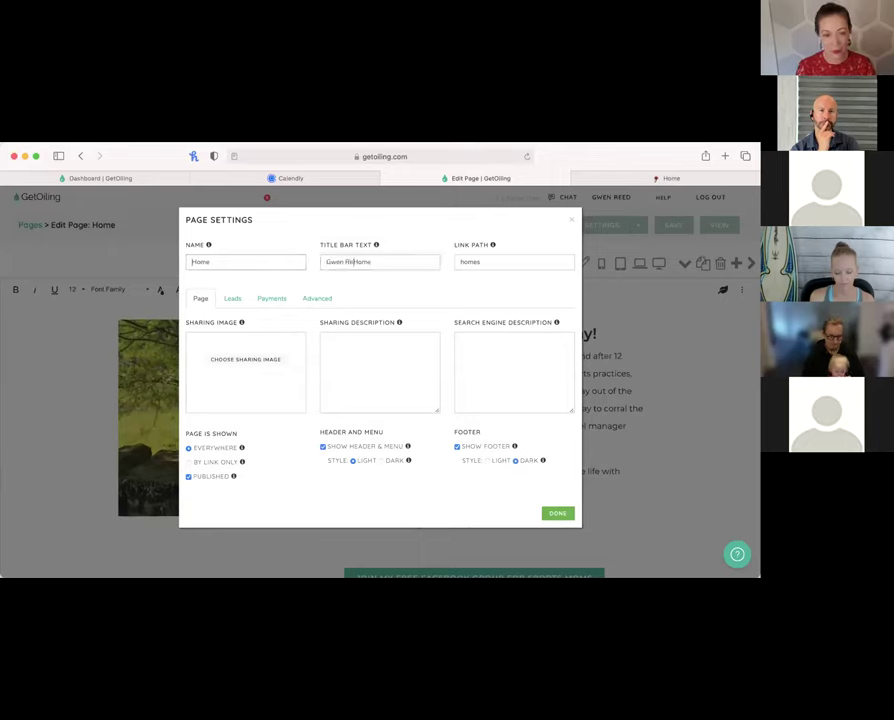
click(558, 514)
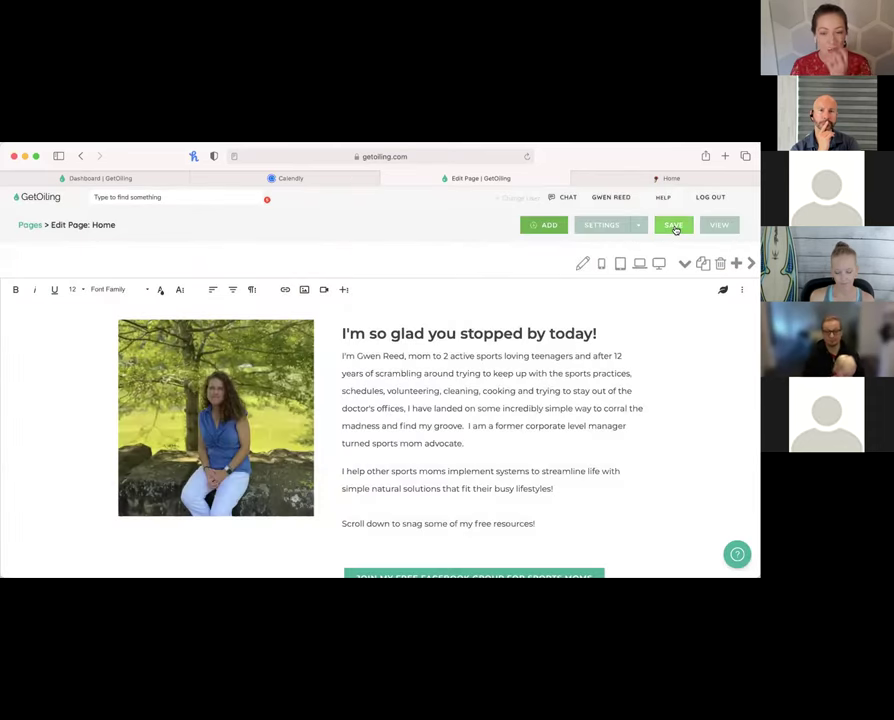
click(675, 228)
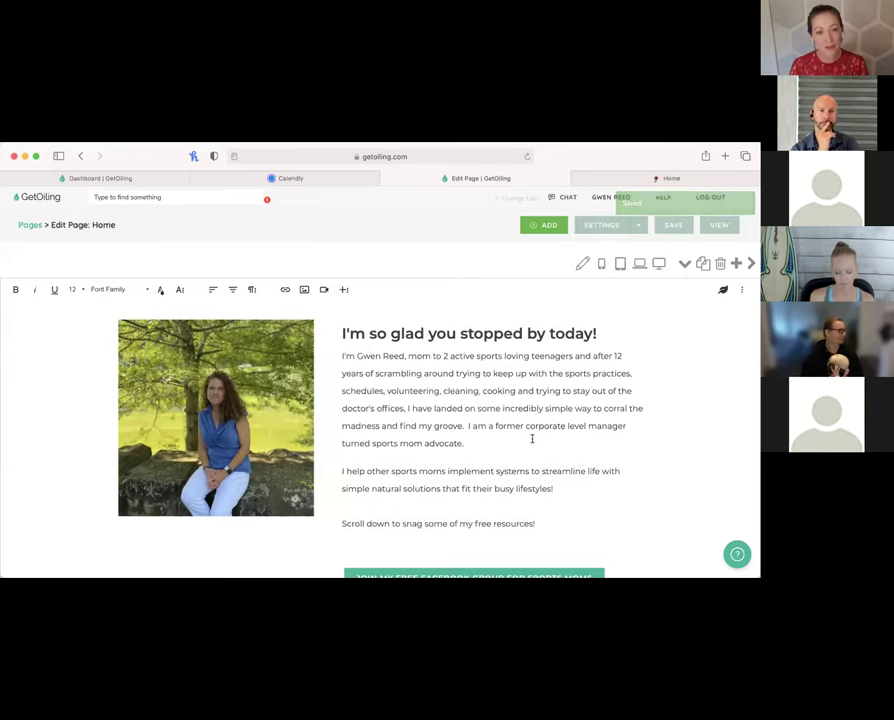
Step: Examine the Home page's lead capture settings: display triggers, message, form fields and the actions after a lead registers
scroll(532, 438, down, 1)
scroll(532, 438, down, 1)
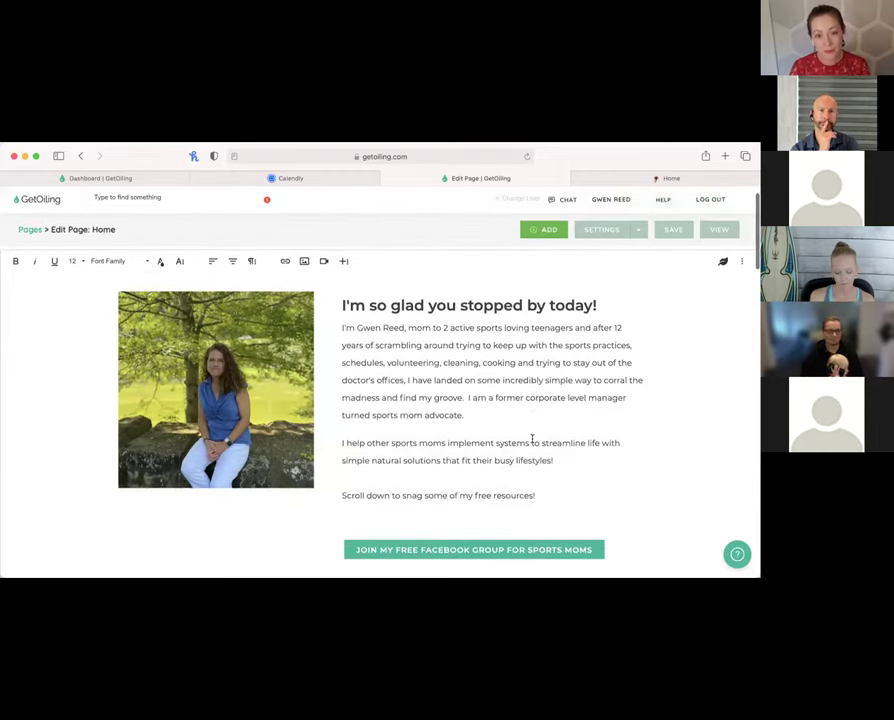
scroll(532, 440, down, 2)
scroll(560, 360, up, 3)
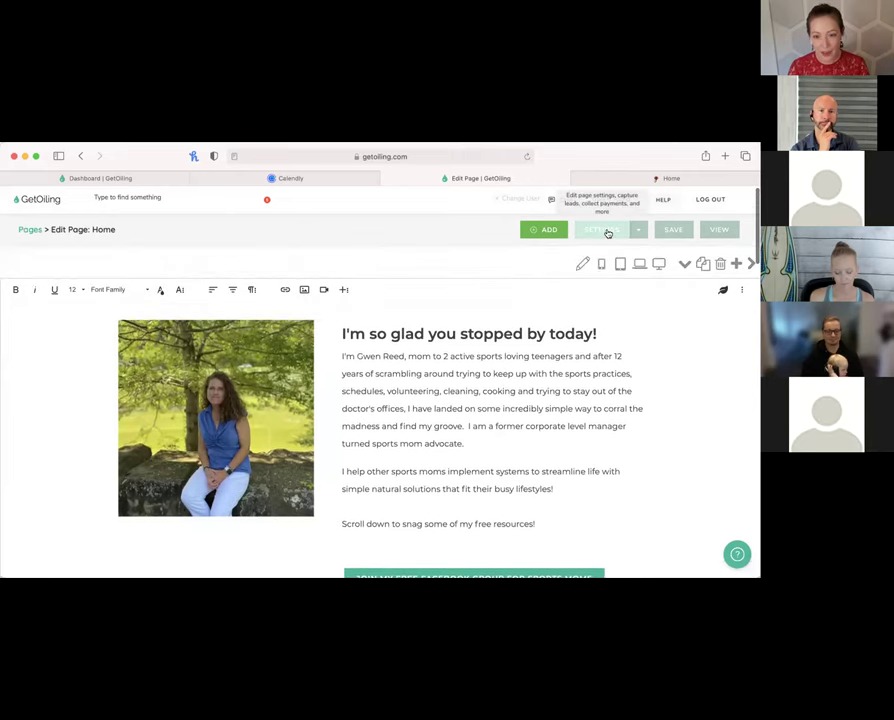
click(602, 230)
click(234, 296)
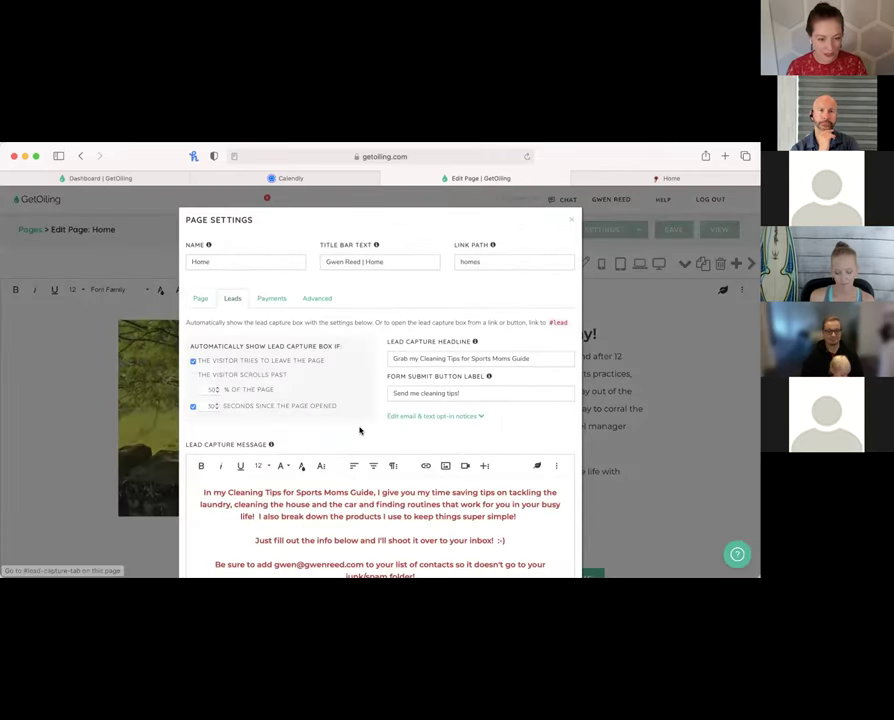
scroll(362, 432, down, 4)
scroll(361, 430, down, 1)
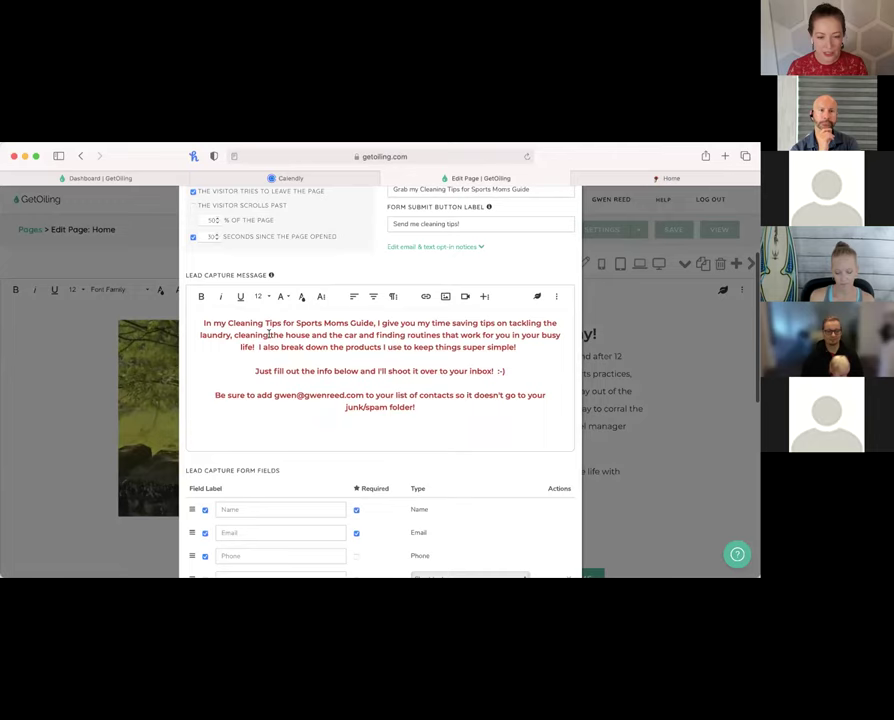
scroll(416, 386, down, 2)
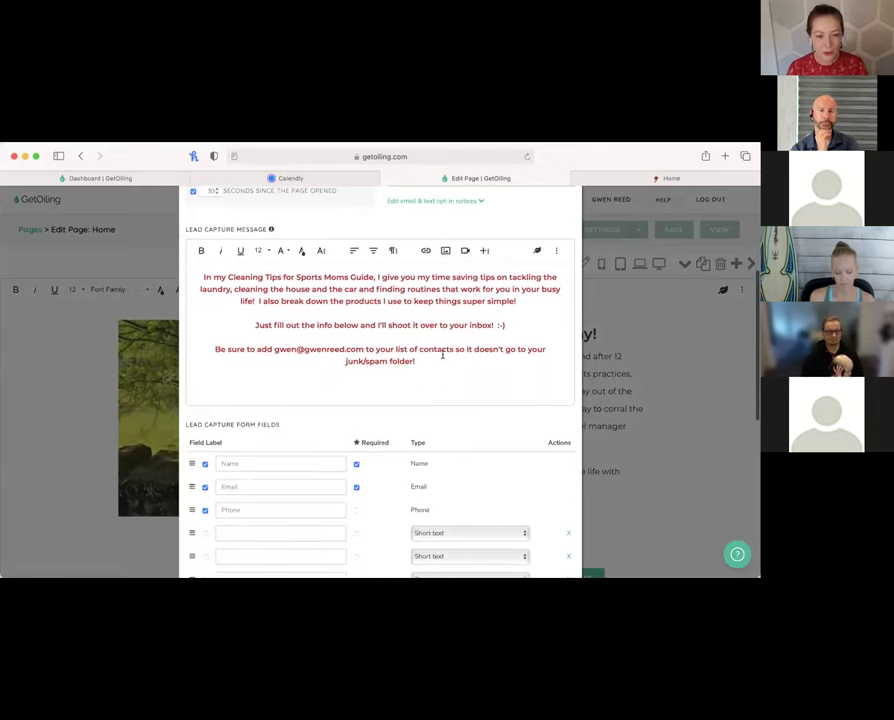
scroll(442, 383, down, 5)
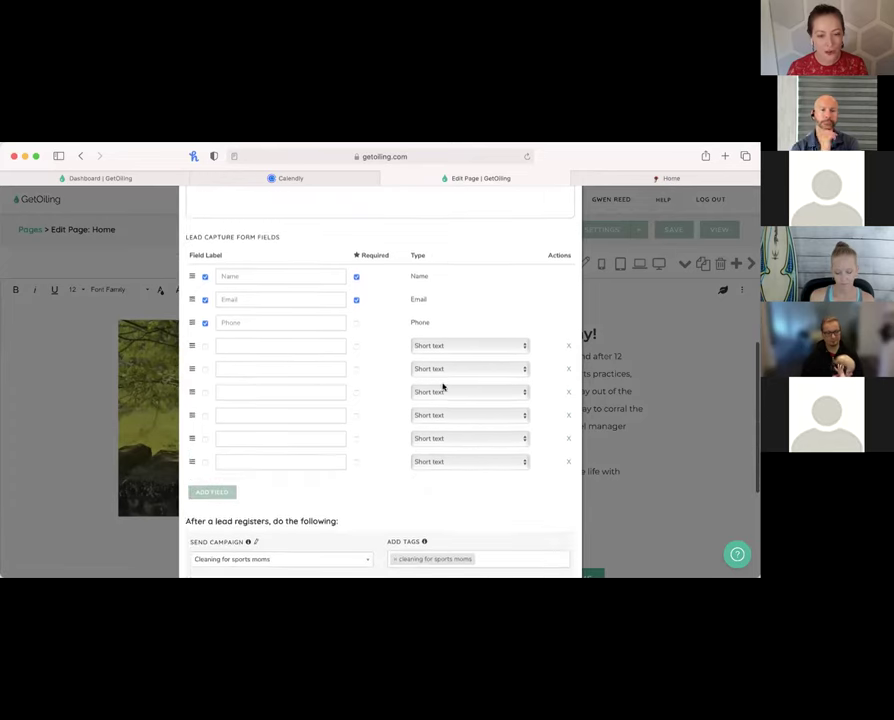
scroll(443, 387, down, 5)
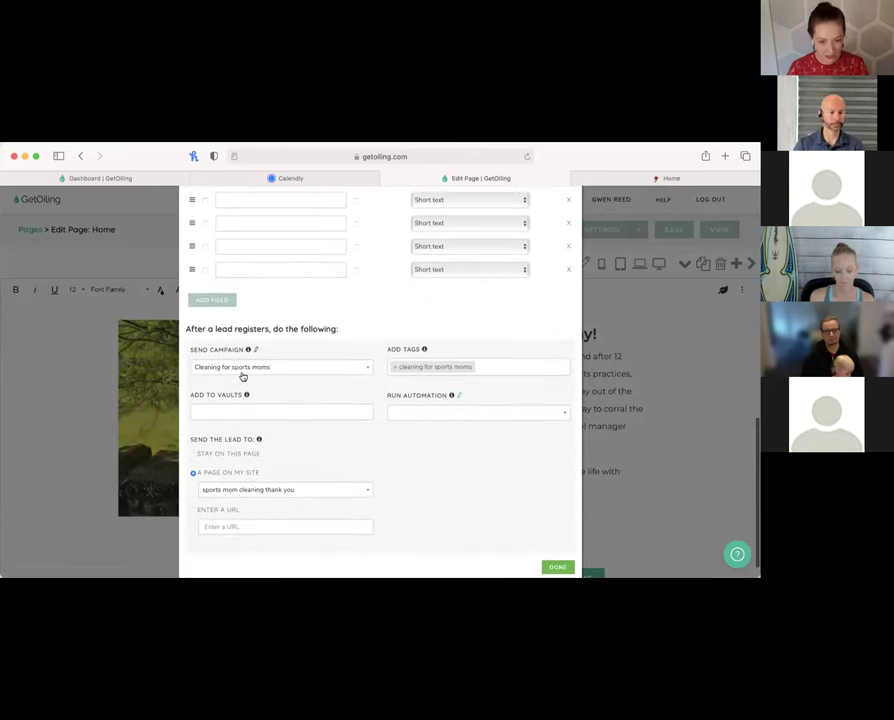
Step: Close the lead capture settings and open the link details of the Snag My Cleaning Tips for Sports Mom Guide button
scroll(444, 520, down, 1)
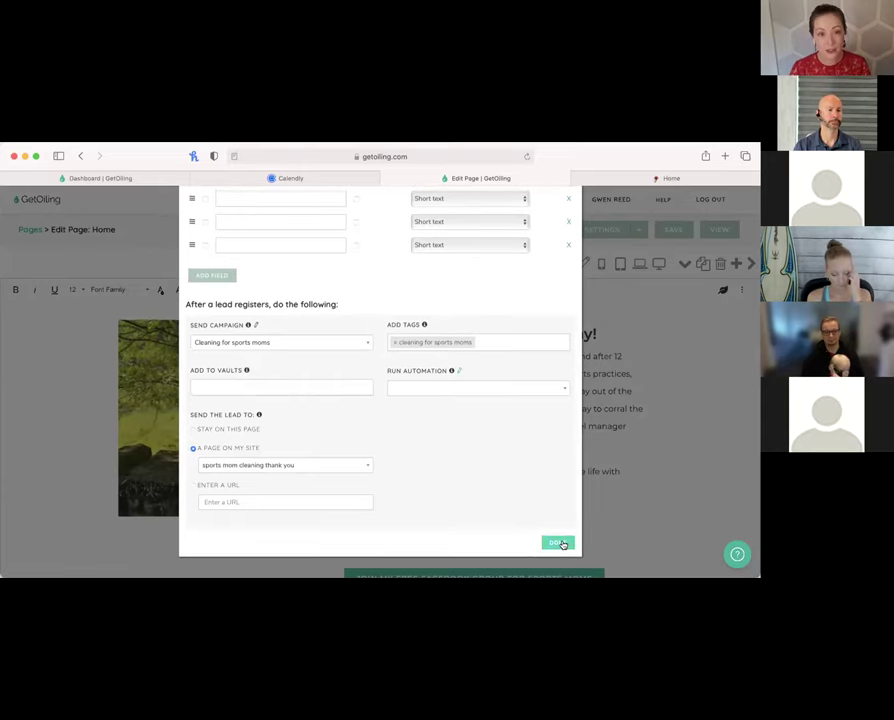
click(557, 543)
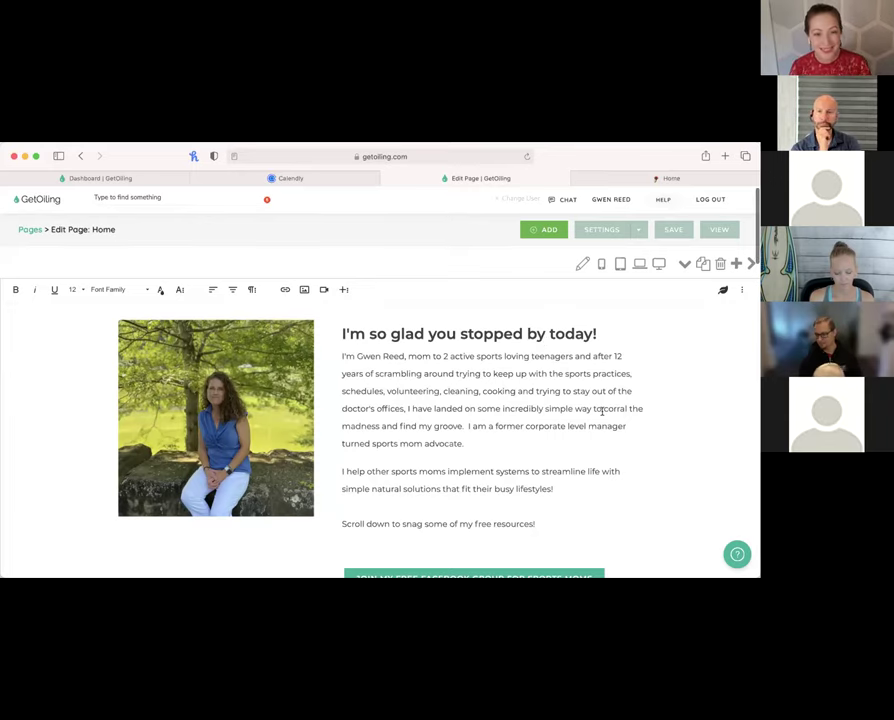
scroll(602, 411, down, 5)
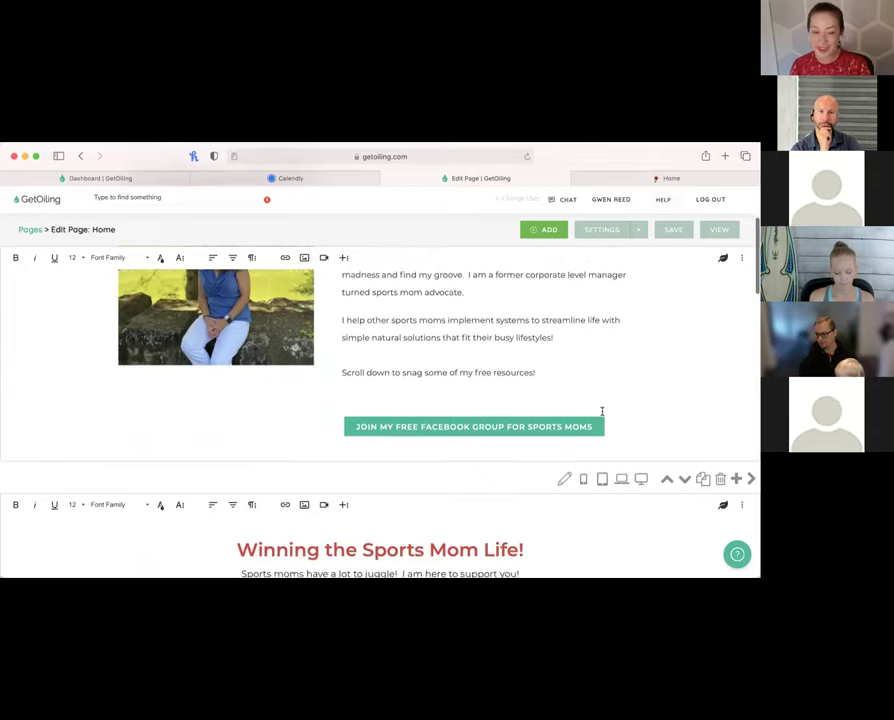
scroll(602, 411, down, 10)
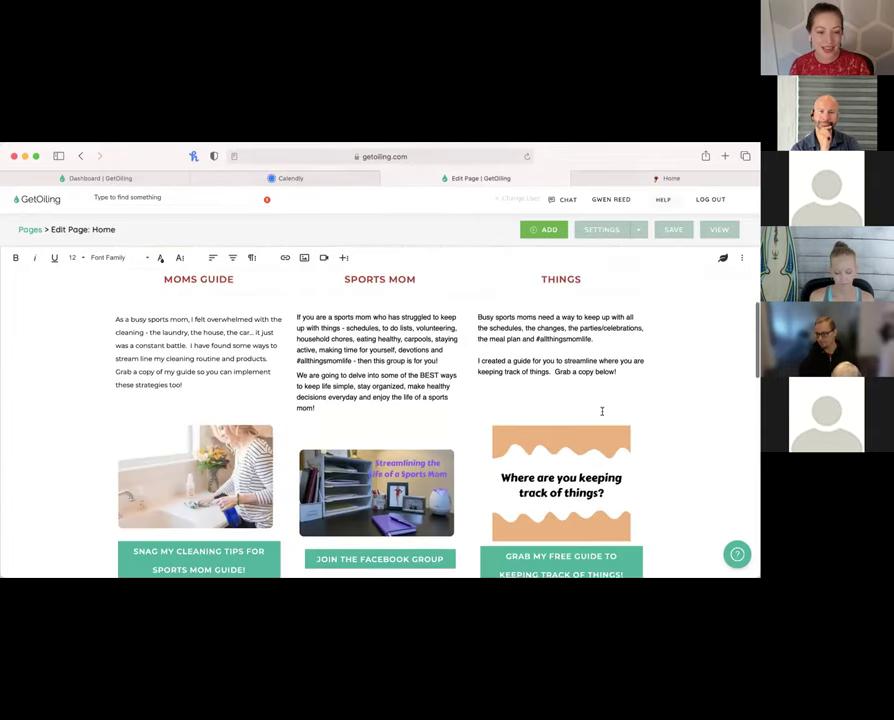
click(188, 475)
click(209, 499)
scroll(206, 516, down, 3)
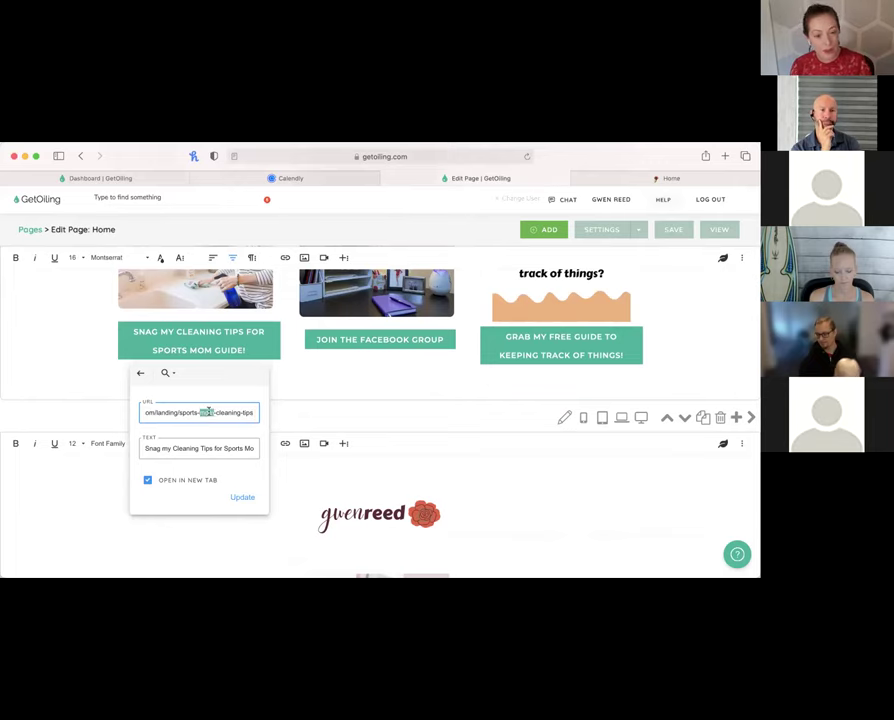
Step: Load the cleaning tips button's URL in a new tab, review the whole landing page and return to the start page
triple_click(206, 412)
key(super+c)
key(super+t)
key(super+v)
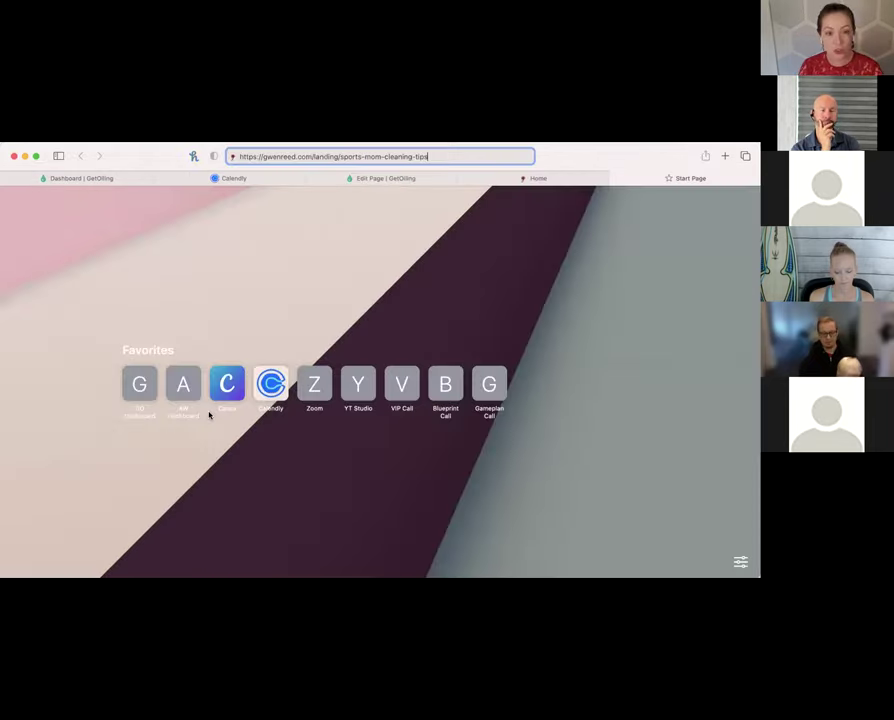
key(Return)
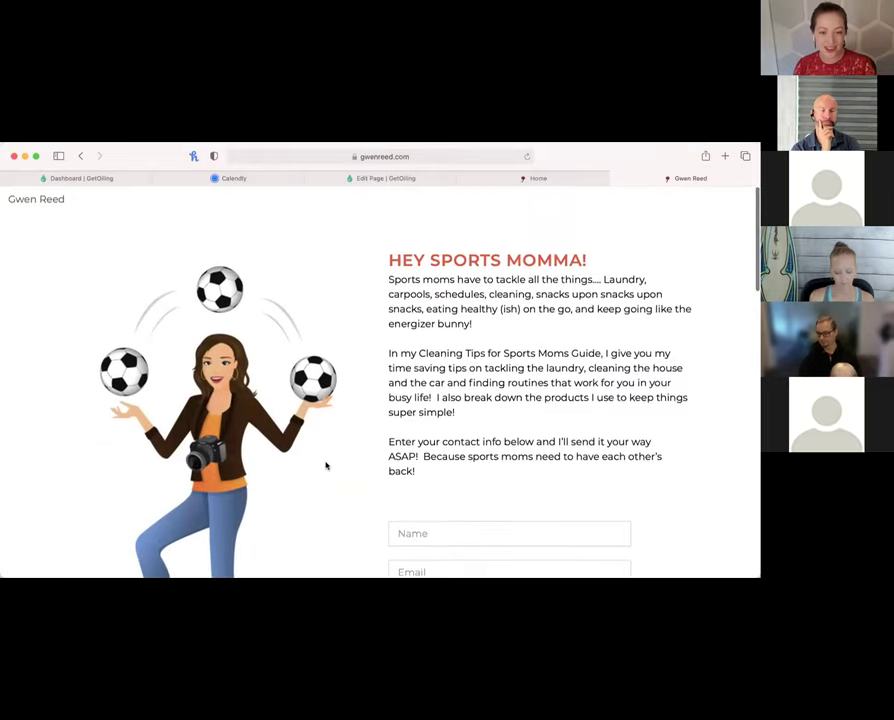
scroll(325, 465, down, 10)
scroll(325, 465, down, 6)
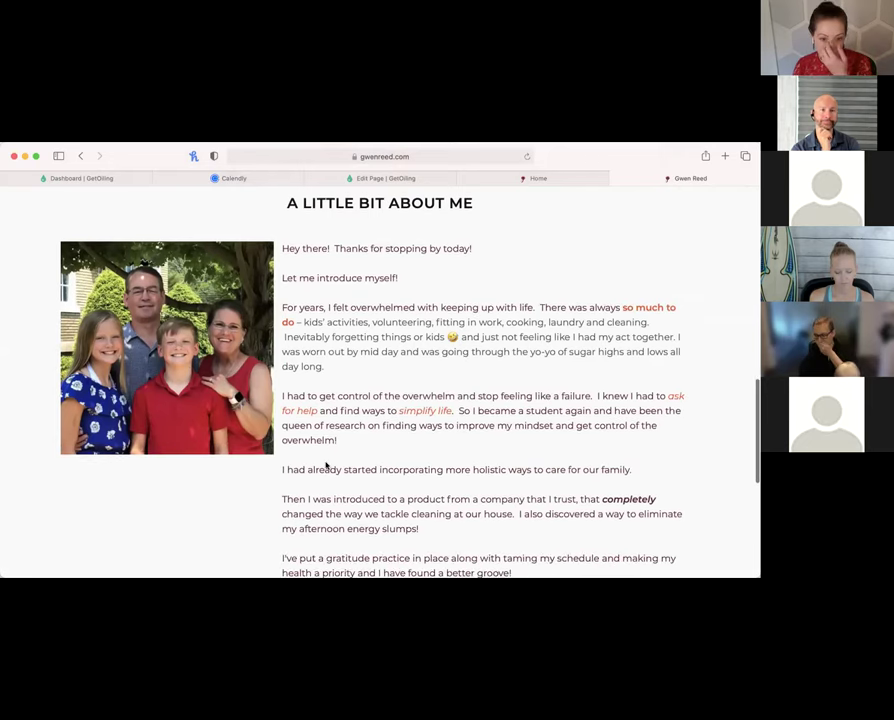
scroll(325, 465, up, 15)
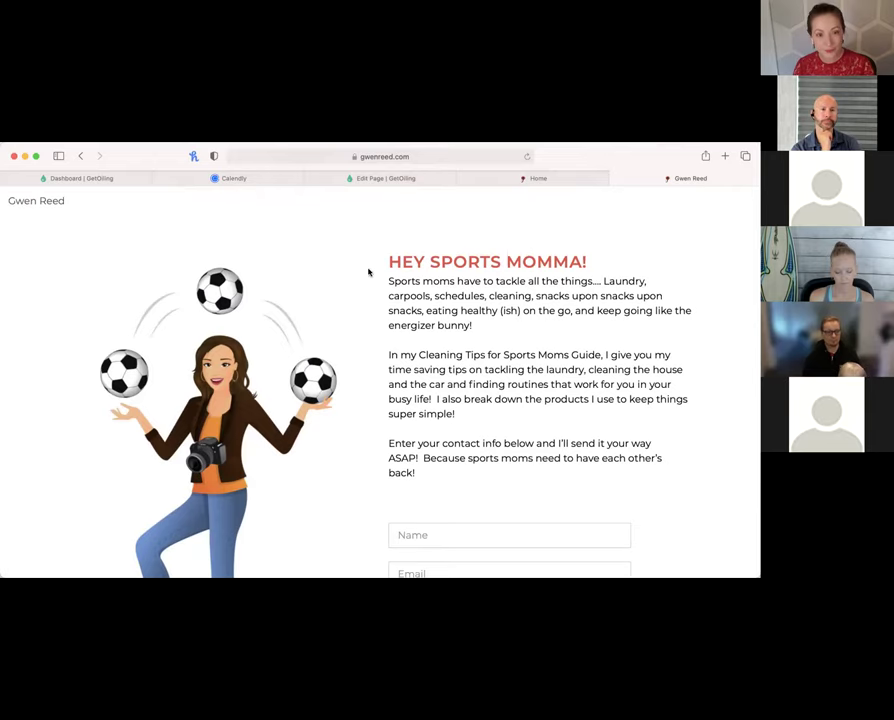
key(super+bracketleft)
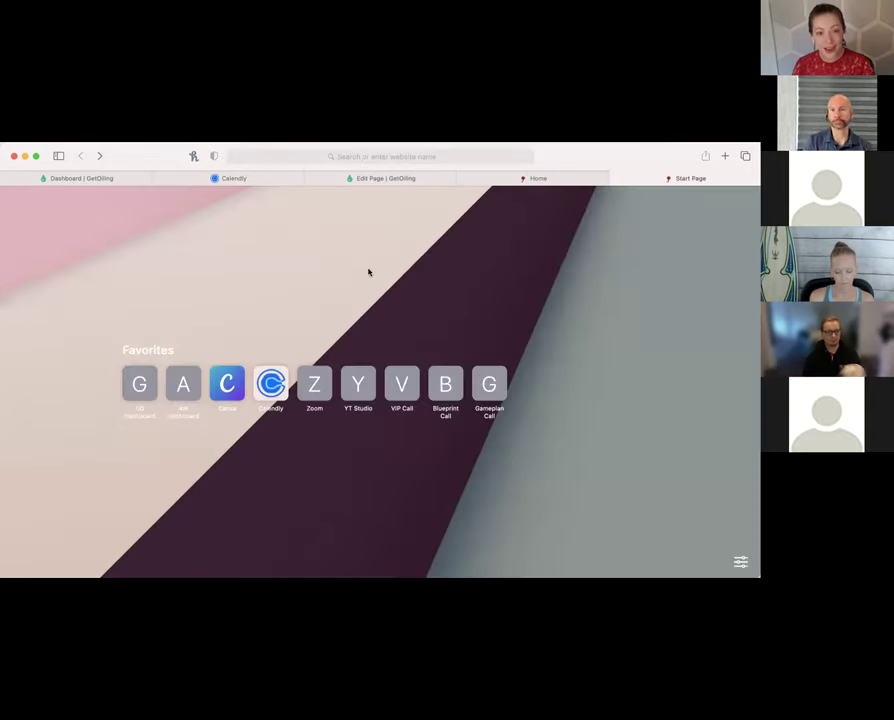
Step: Dismiss the lead capture form on the live Home page, test its cleaning tips guide button and return to the Home page
click(557, 181)
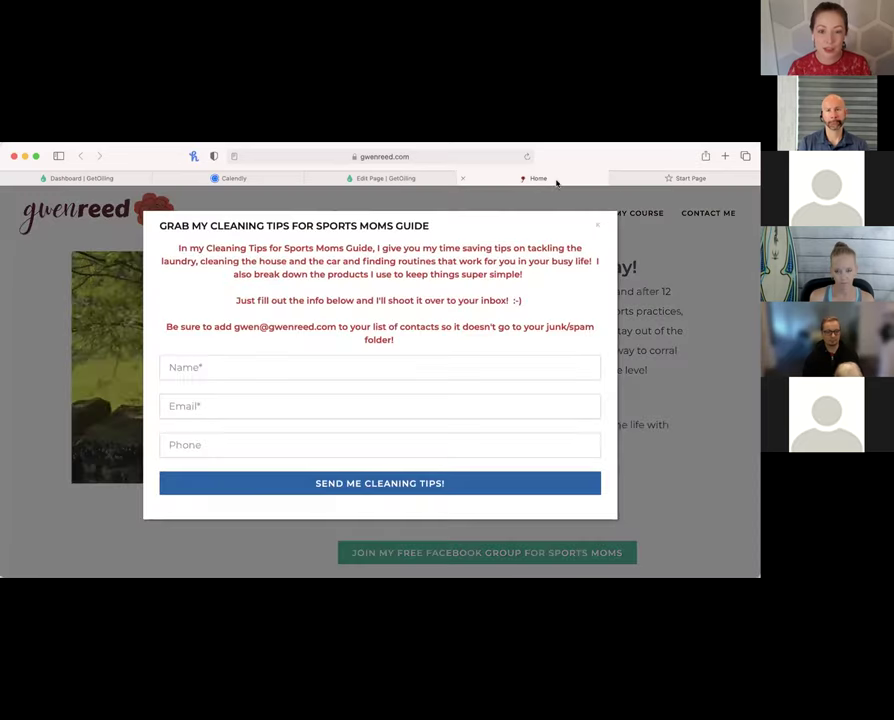
click(597, 230)
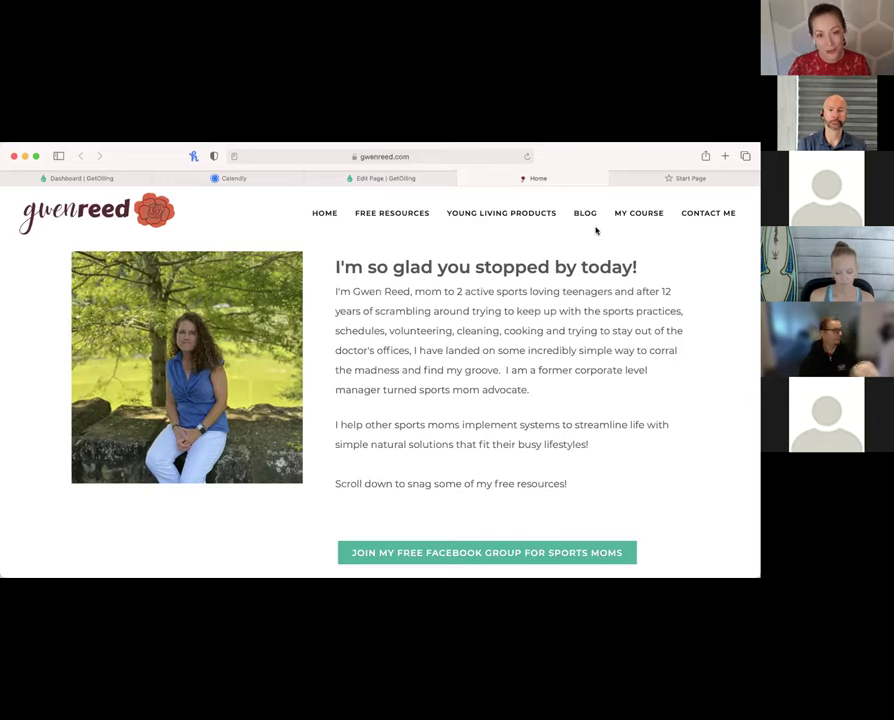
scroll(596, 231, down, 2)
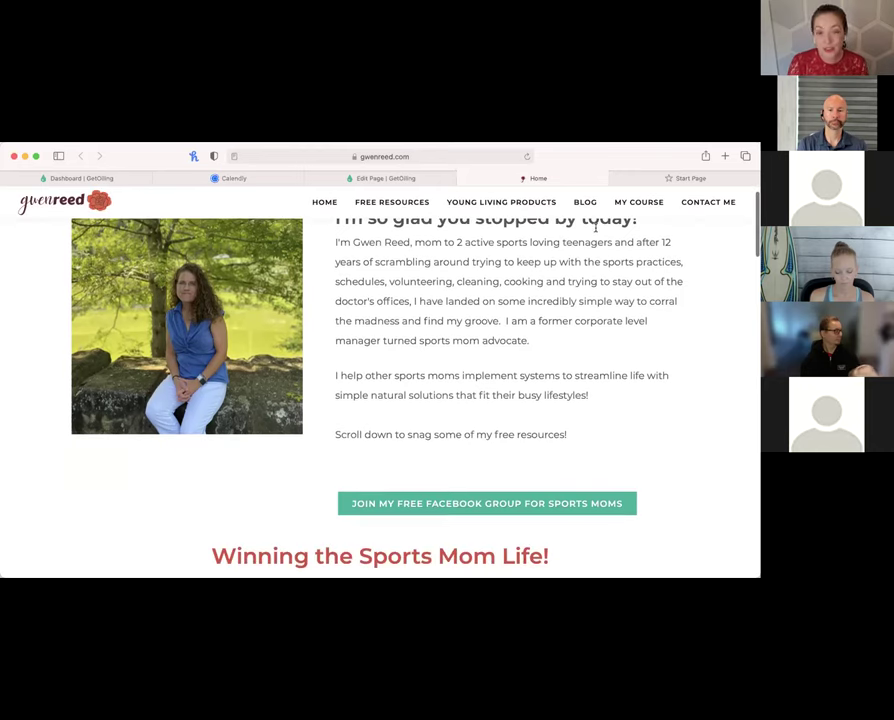
scroll(416, 368, down, 8)
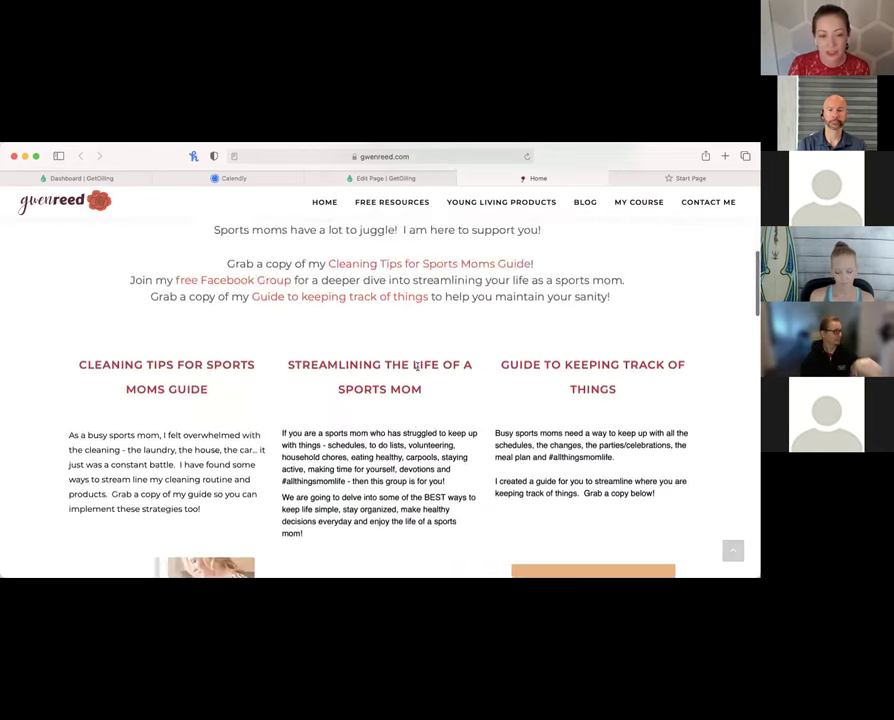
scroll(416, 368, down, 5)
click(137, 509)
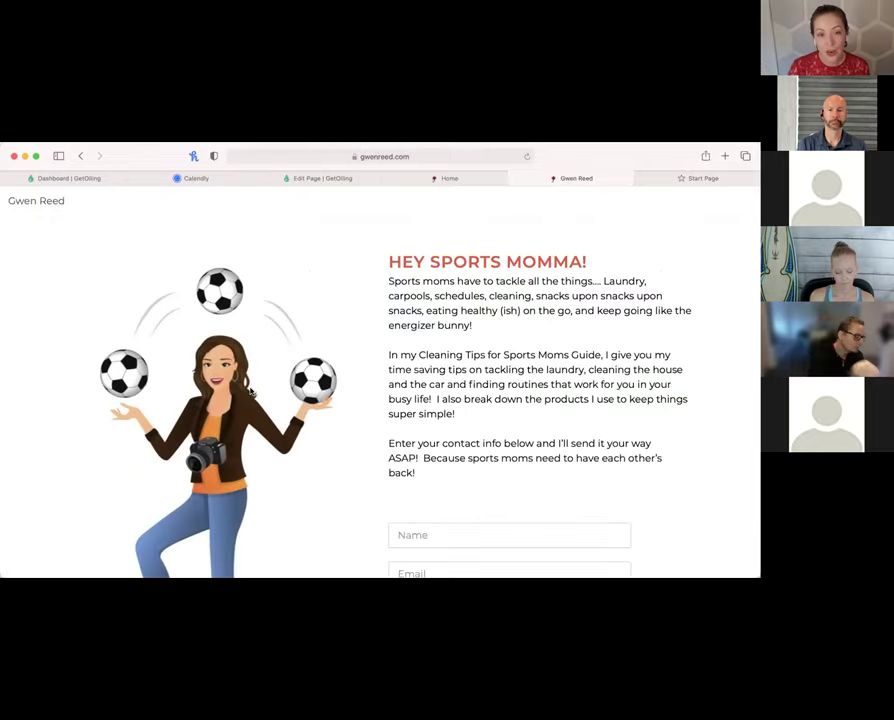
click(426, 180)
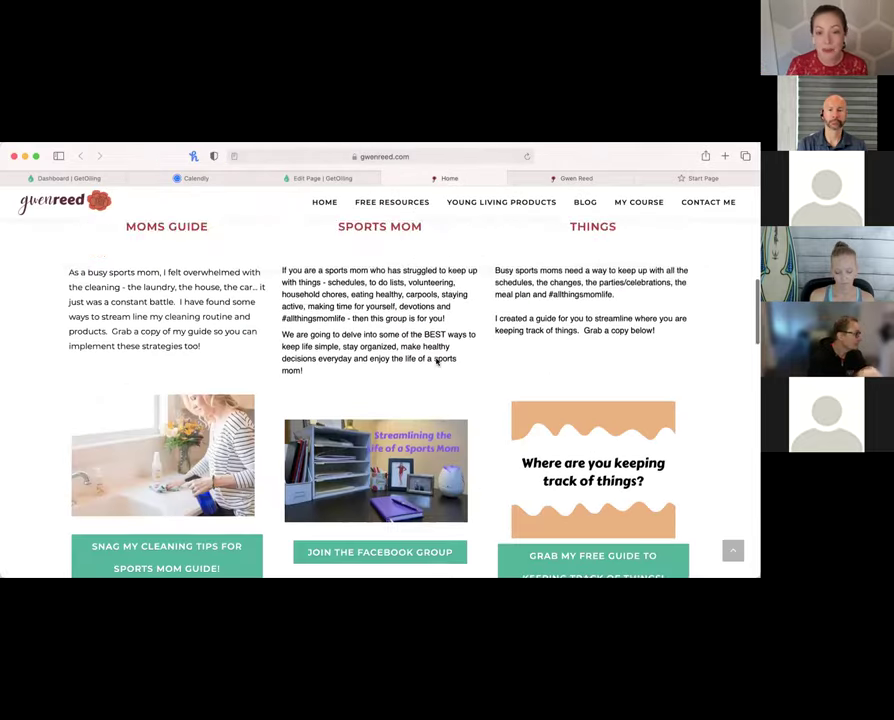
scroll(436, 362, up, 15)
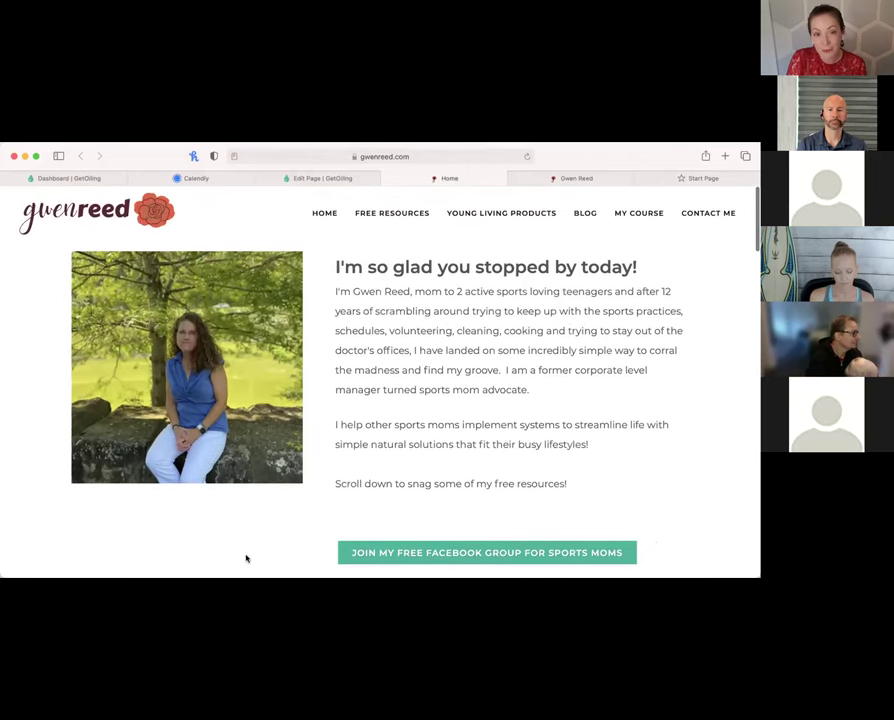
Step: Test the Home page's Grab My Free Guide to Keeping Track of Things button and dismiss the lead capture form
scroll(228, 530, down, 10)
scroll(228, 532, down, 5)
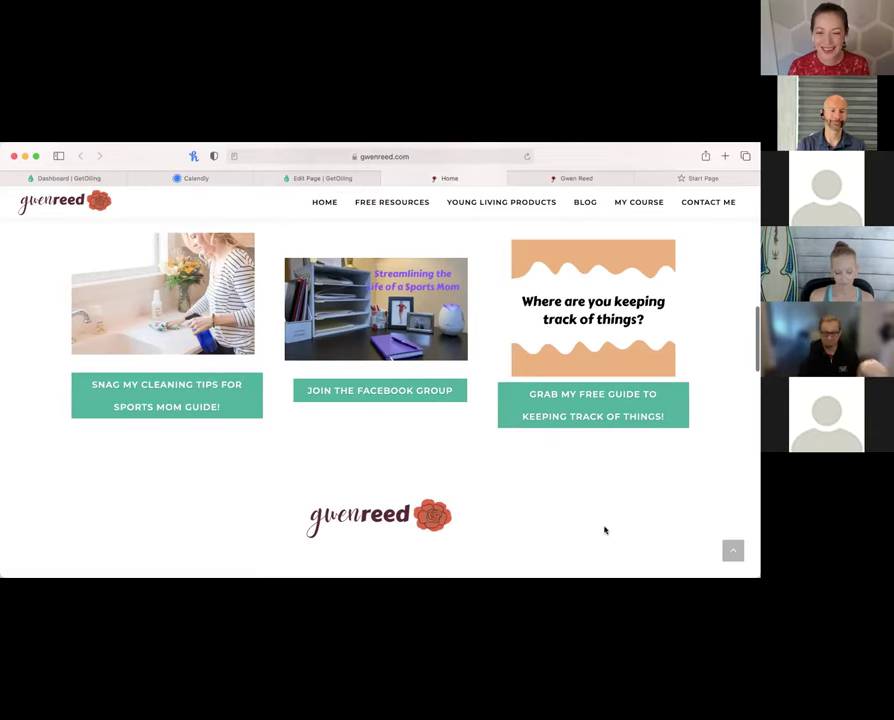
click(595, 419)
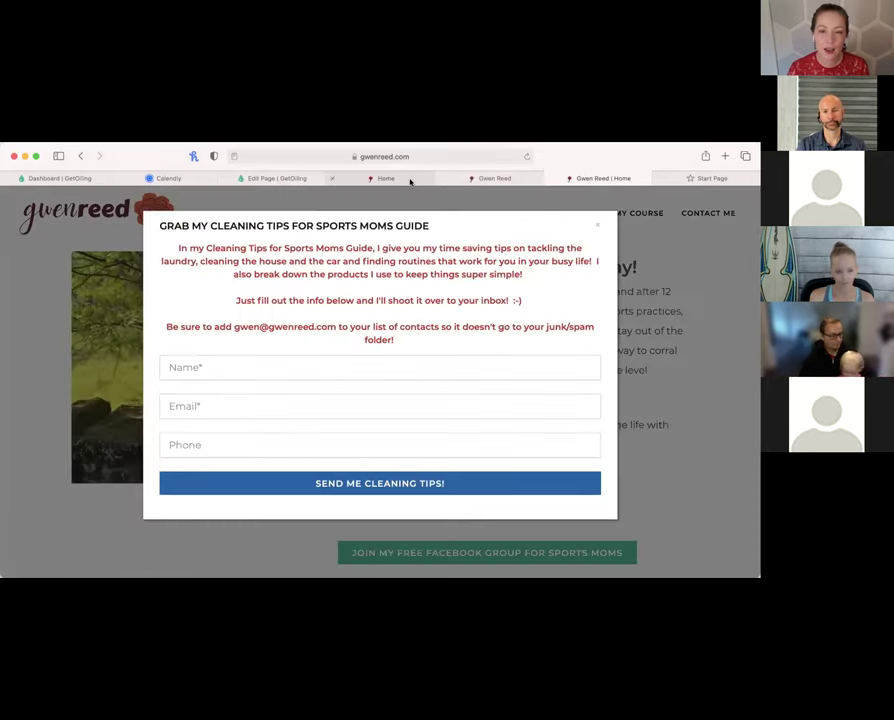
click(703, 357)
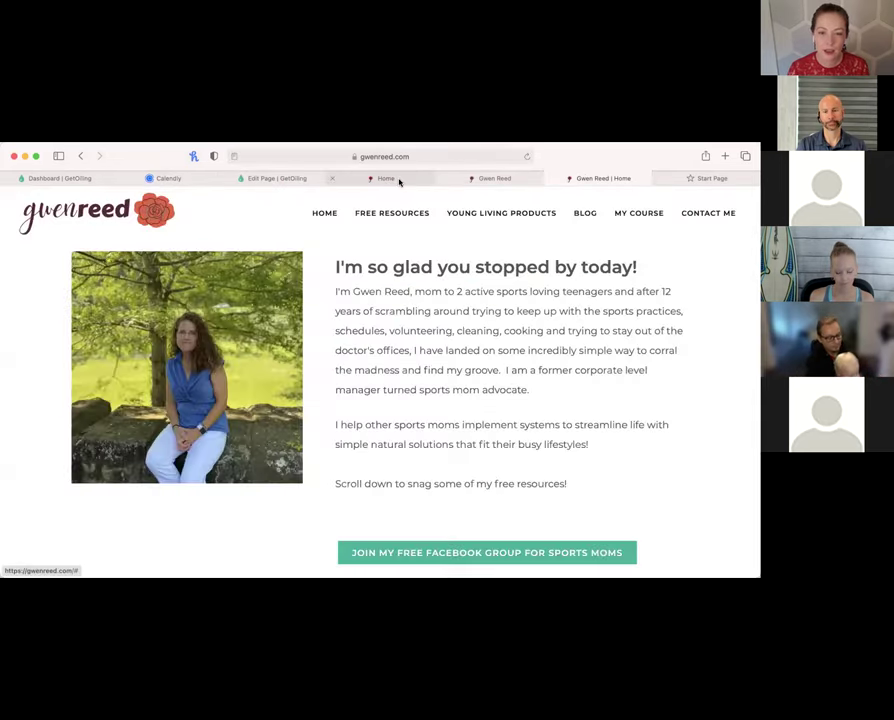
Step: Close the old Home tab, leave the page editor and open the Cleaning Tips for Sports Moms bundle in Resource Sharing
key(super+Down)
click(333, 179)
click(296, 177)
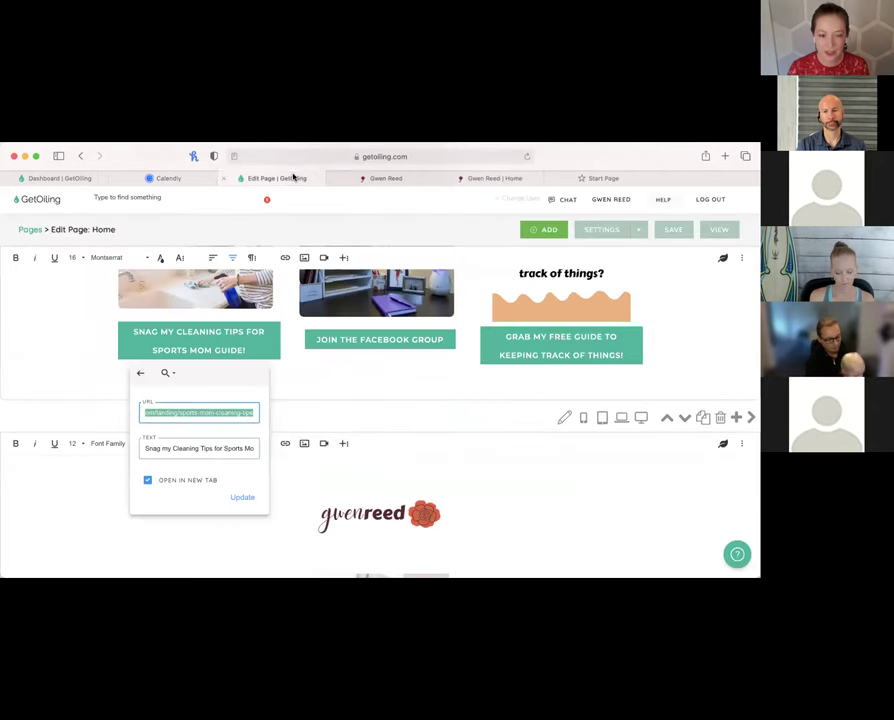
click(35, 234)
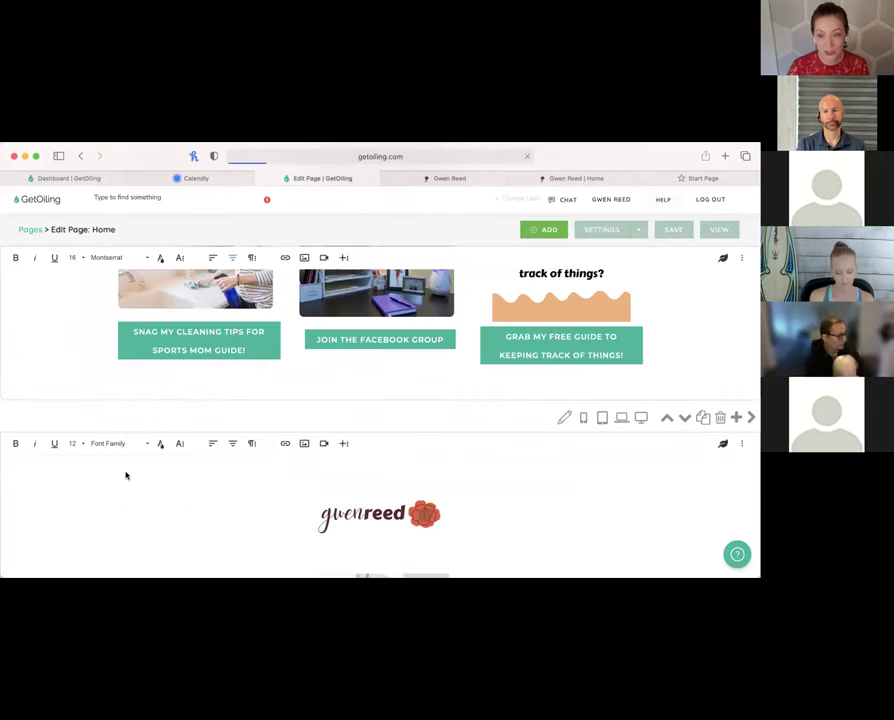
scroll(150, 512, down, 8)
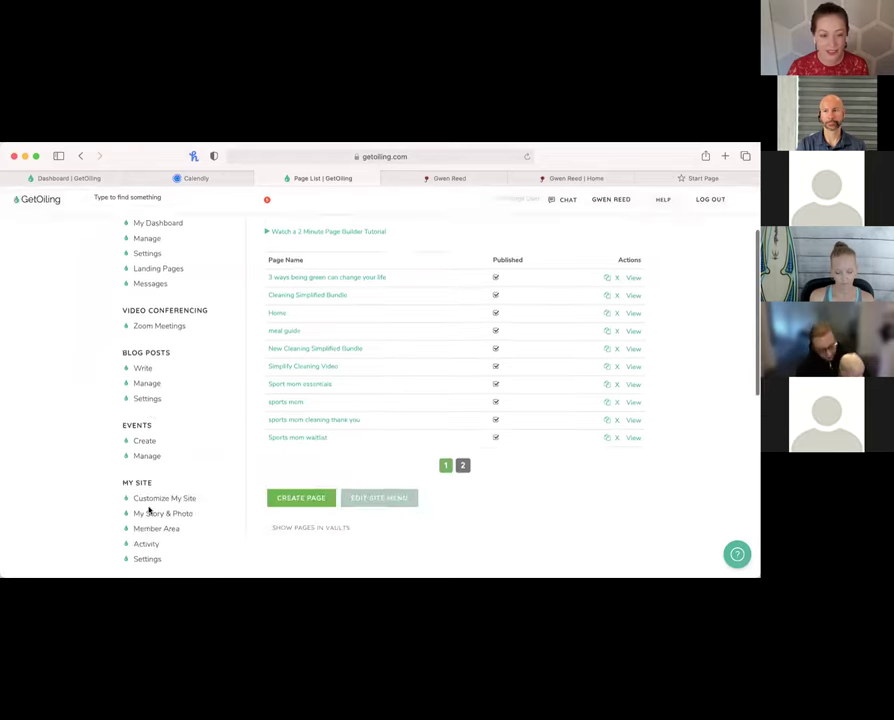
click(155, 467)
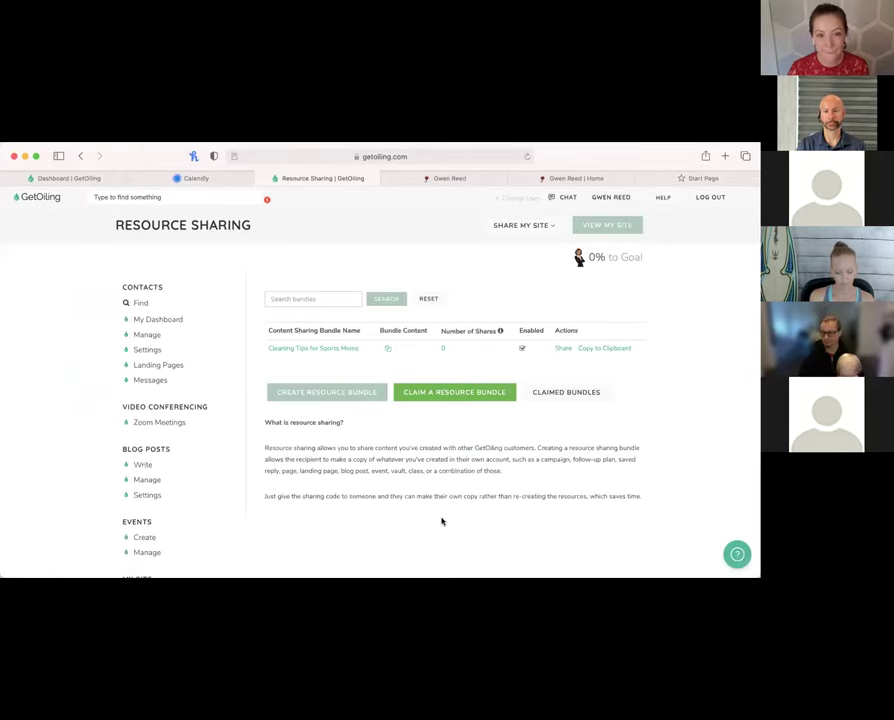
click(338, 349)
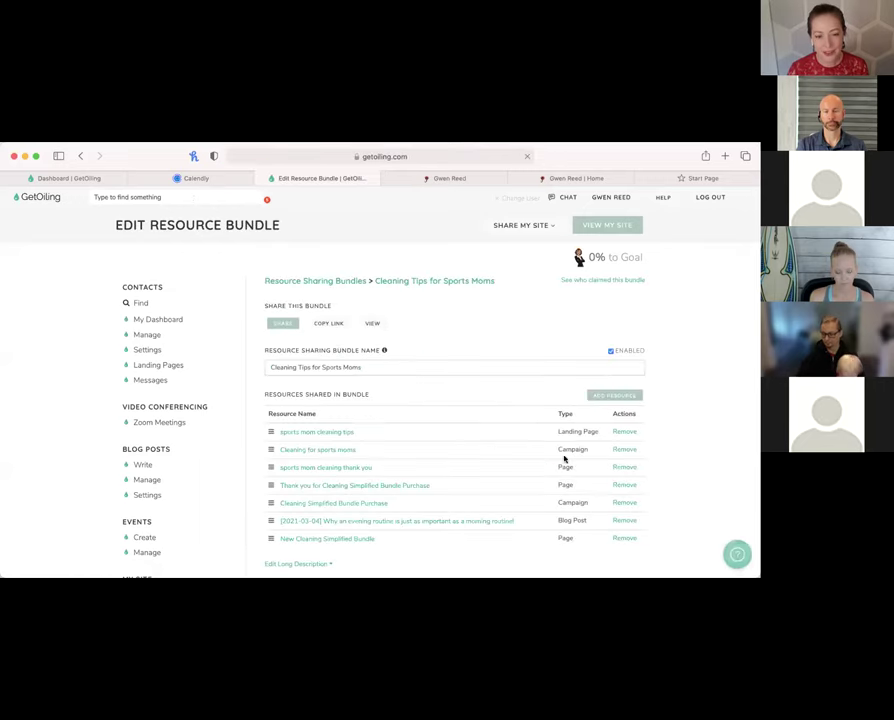
Step: Examine the list of resources shared in the Cleaning Tips for Sports Moms bundle, including their names and types
scroll(713, 512, down, 3)
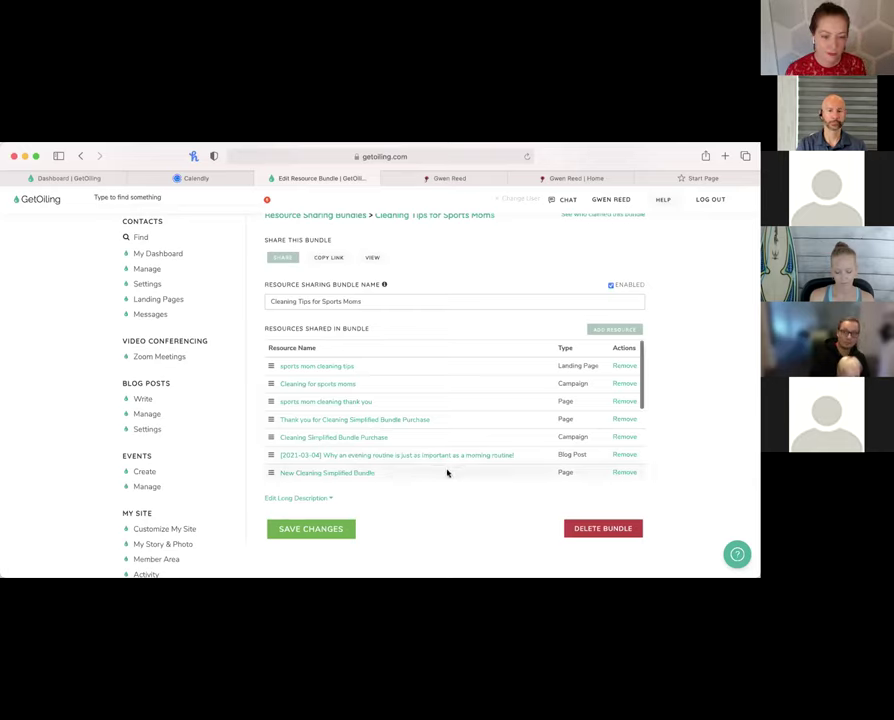
scroll(408, 430, down, 3)
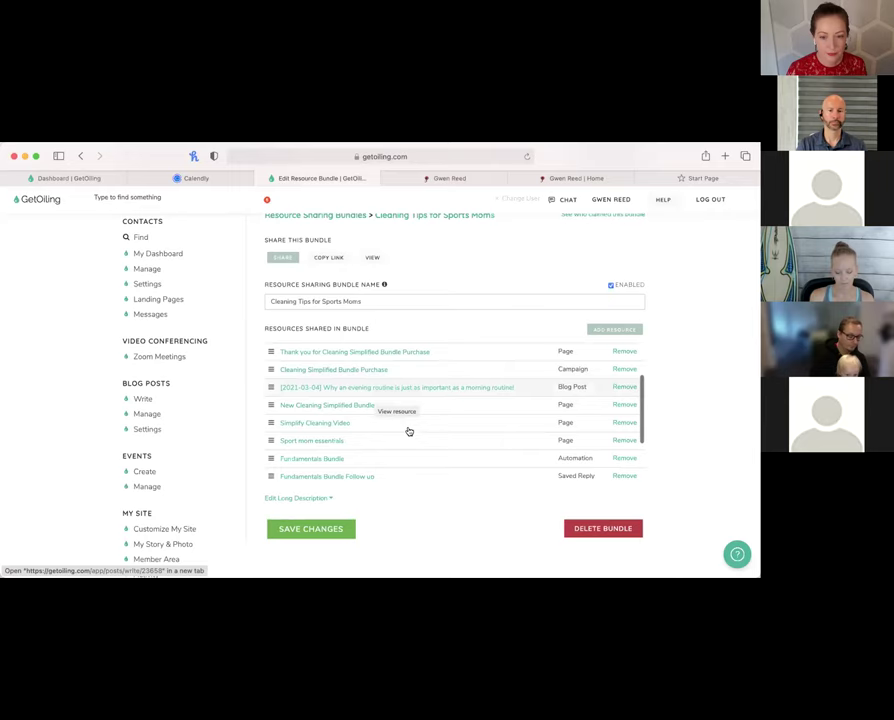
scroll(408, 430, down, 4)
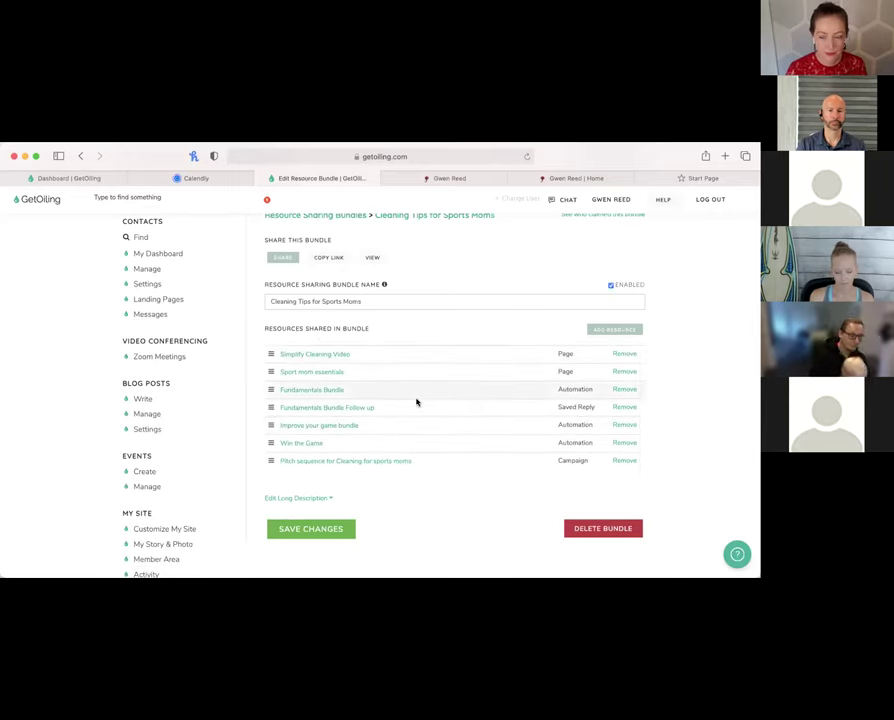
scroll(417, 402, down, 1)
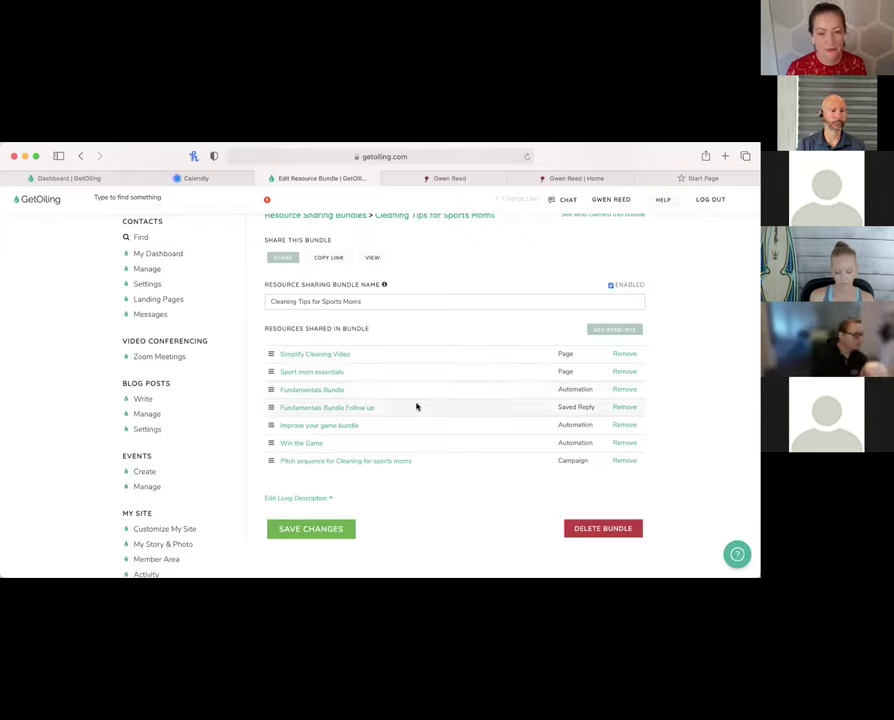
scroll(417, 406, up, 3)
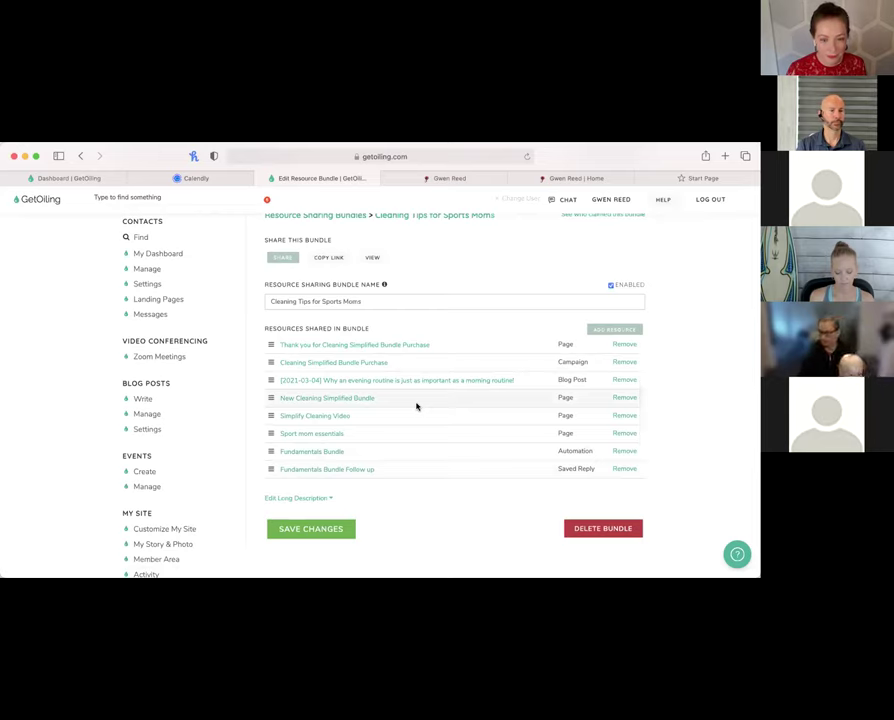
scroll(417, 406, down, 2)
scroll(417, 406, down, 2)
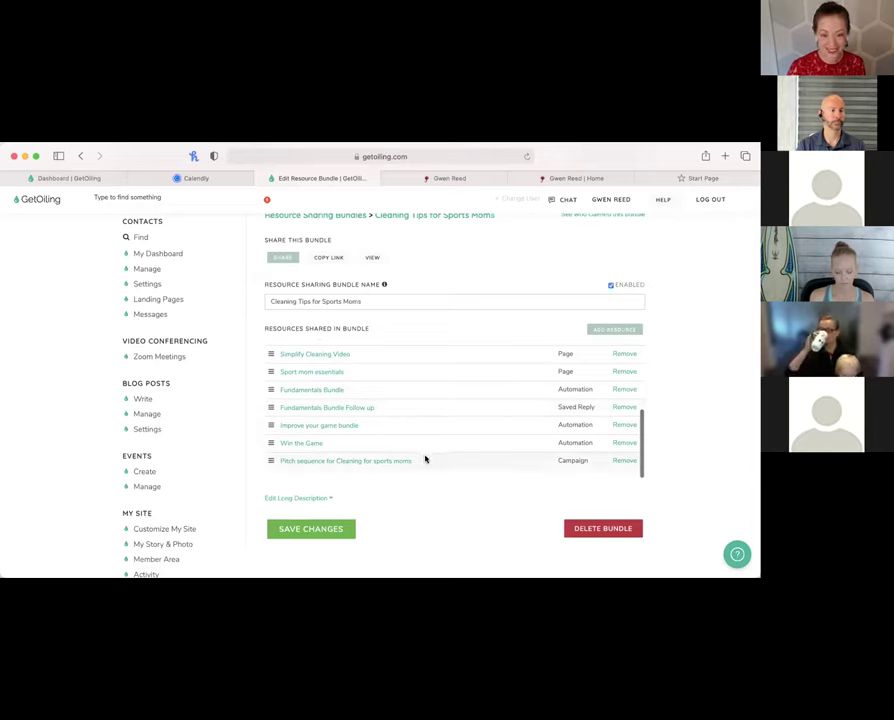
scroll(425, 459, up, 4)
scroll(425, 459, up, 3)
scroll(425, 459, up, 1)
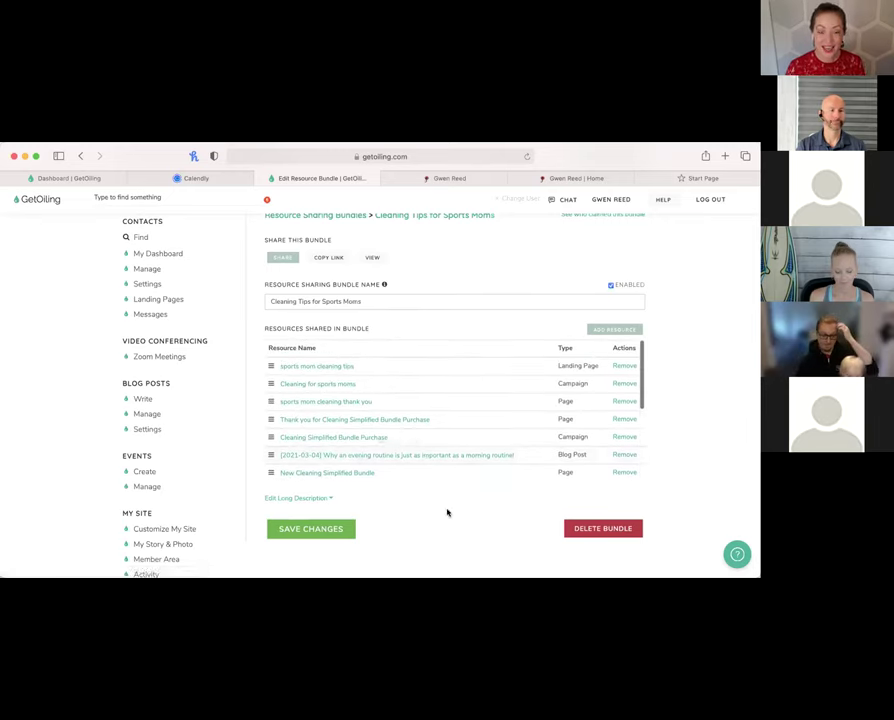